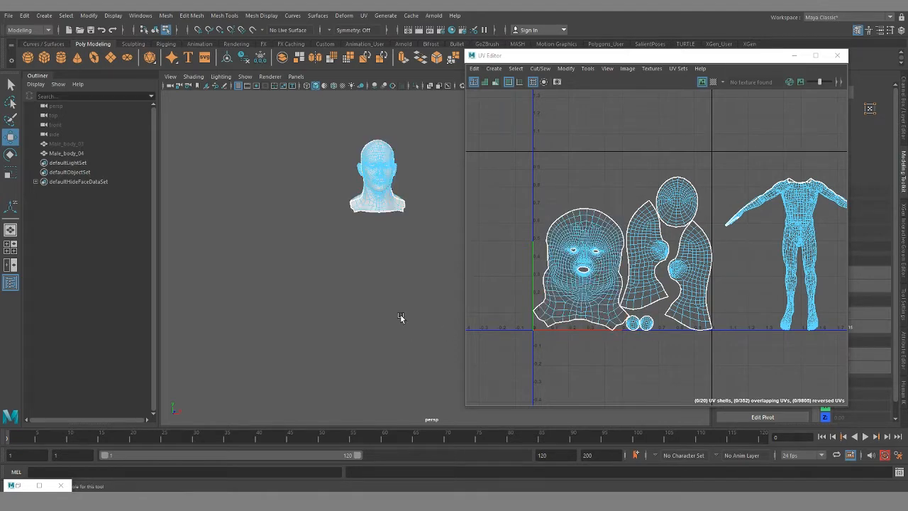
Switch to object selection, select the Male_body_04 mesh and unhide its body faces below the head
middle_click_drag(400, 300, 383, 351, "alt")
left_click(363, 219)
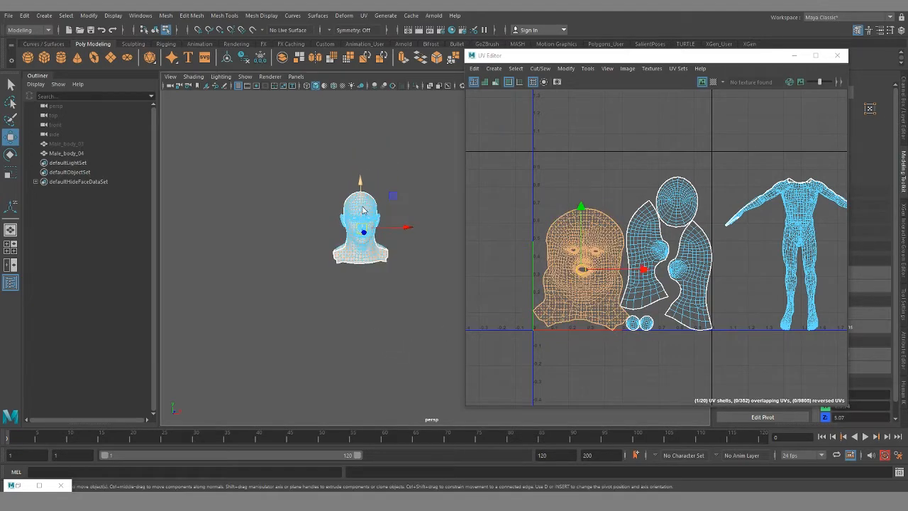
right_click_drag(364, 216, 385, 197)
middle_click_drag(378, 299, 391, 324, "alt")
scroll(406, 354, "up", 4)
left_click(386, 215)
left_click(408, 209)
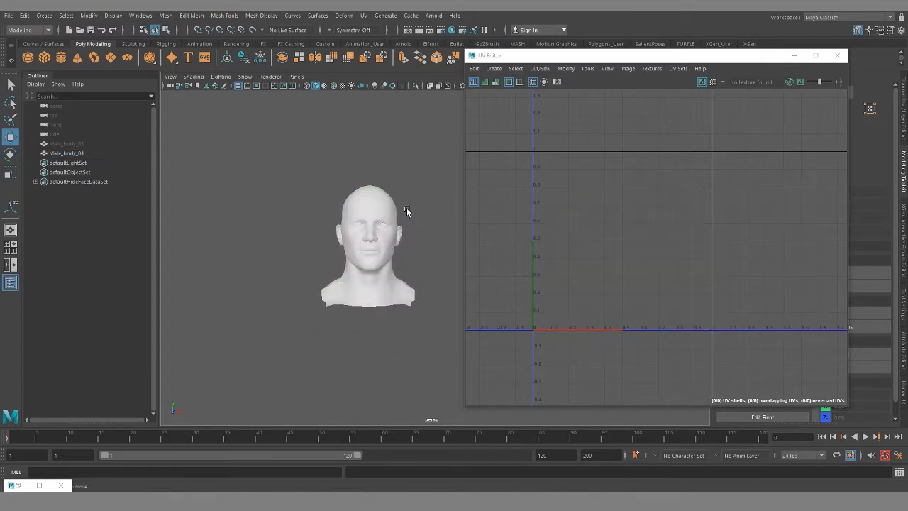
left_click(390, 209)
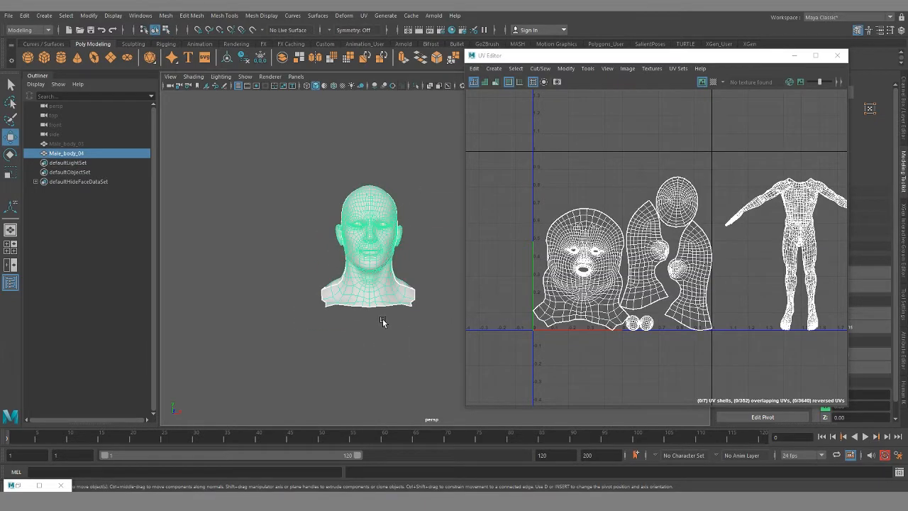
key("ctrl+shift+h")
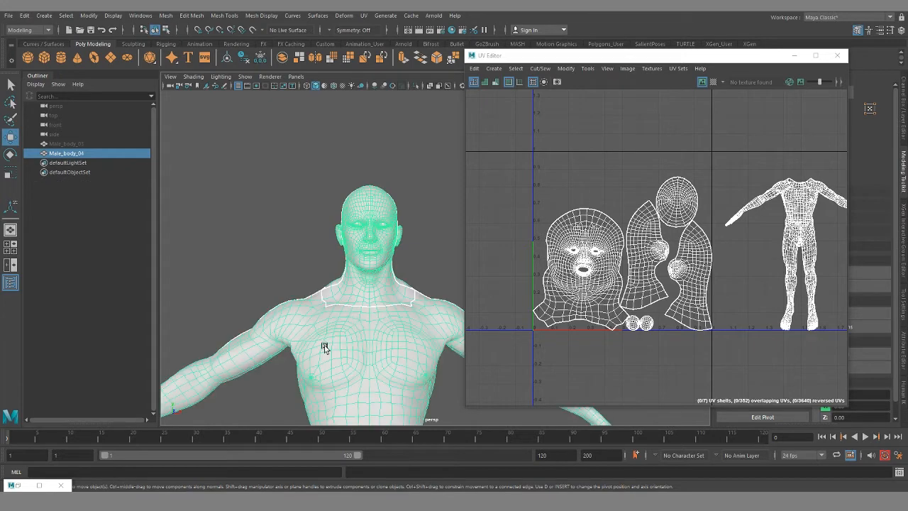
Select the six head UV shells in the UV Editor and hide their faces on the model
right_click_drag(353, 363, 282, 339, "alt")
middle_click_drag(334, 336, 337, 288, "alt")
left_click_drag(337, 291, 357, 357, "alt")
right_click_drag(357, 356, 449, 320, "alt")
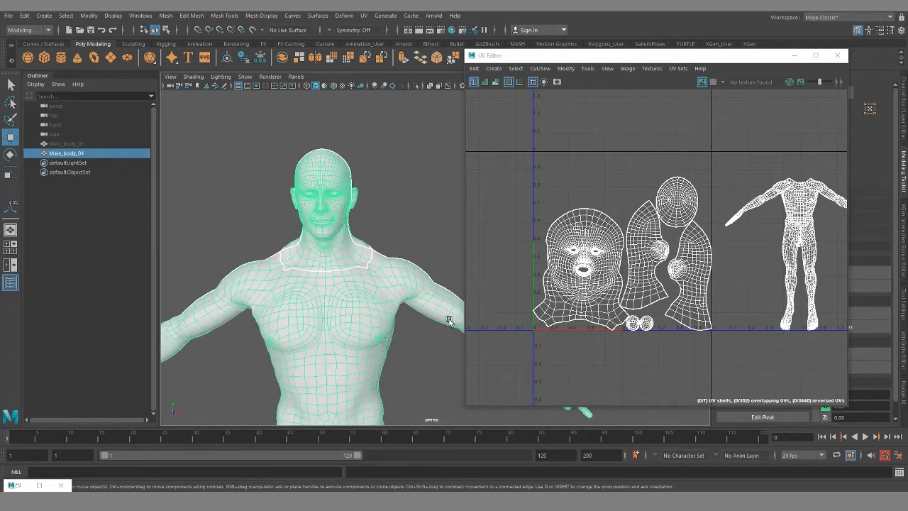
right_click(589, 241)
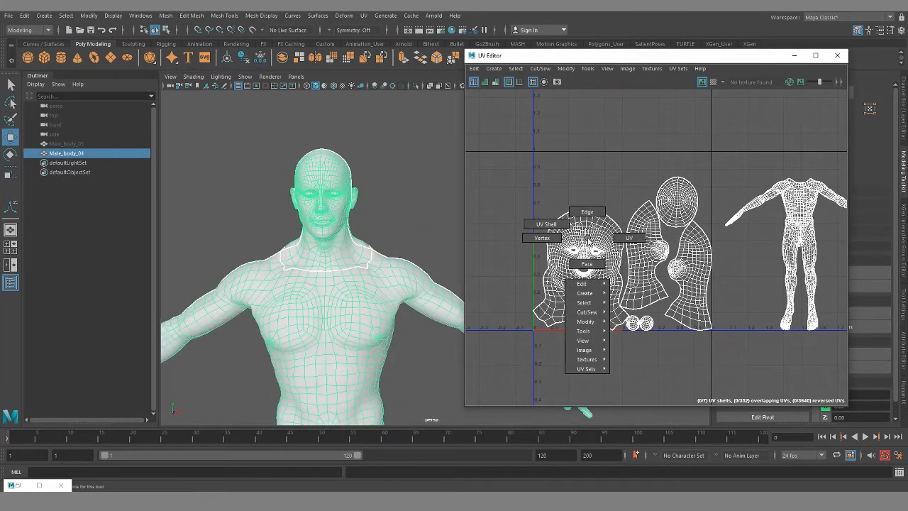
left_click(546, 224)
left_click_drag(510, 172, 706, 351)
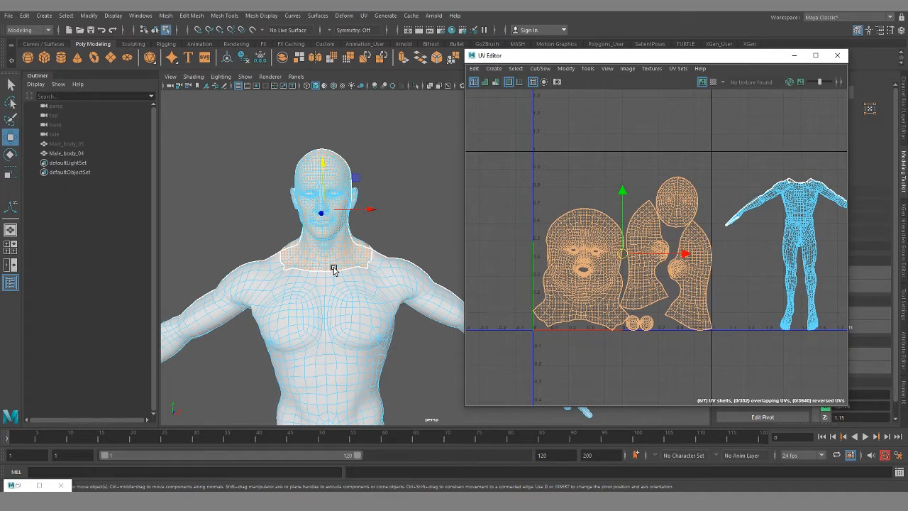
key("shift+h")
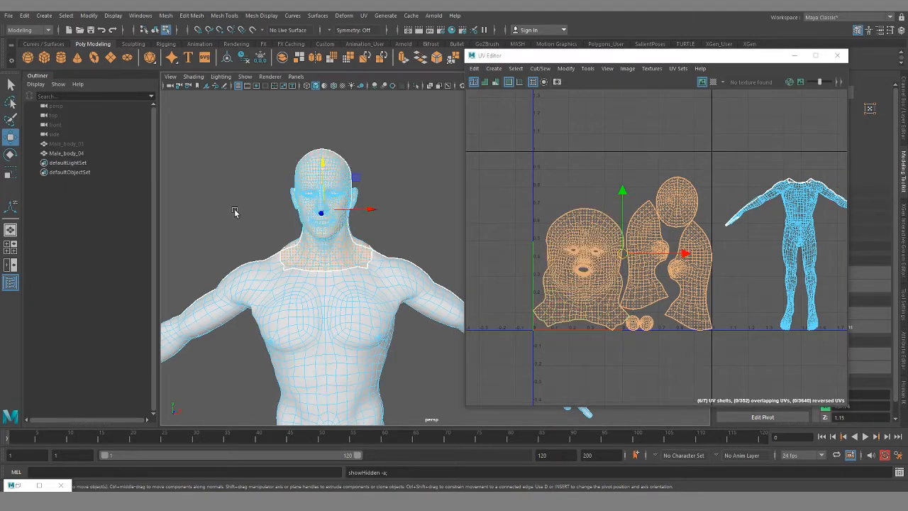
key("ctrl+h")
Examine the headless body from several angles, including the UV seam running along the arm to the hand
middle_click_drag(397, 361, 356, 236, "alt")
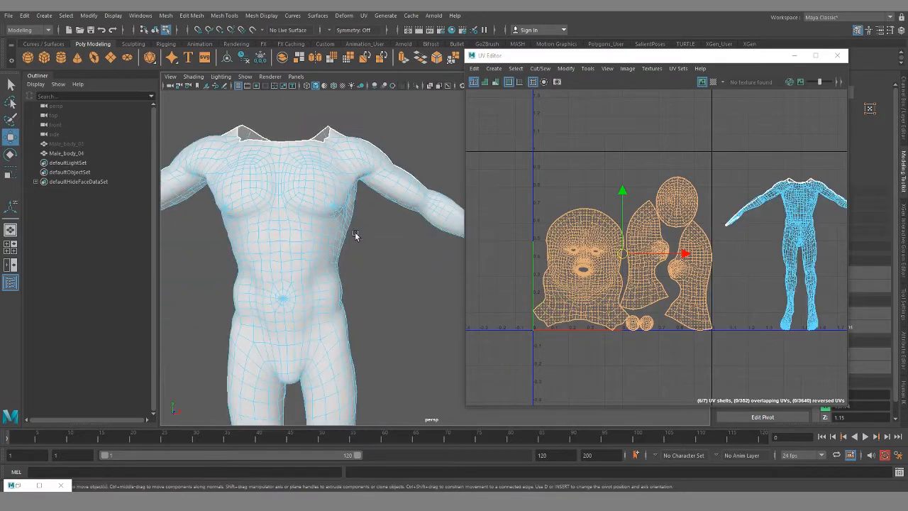
right_click_drag(356, 236, 375, 331, "alt")
left_click_drag(375, 330, 340, 308, "alt")
middle_click_drag(394, 305, 369, 233, "alt")
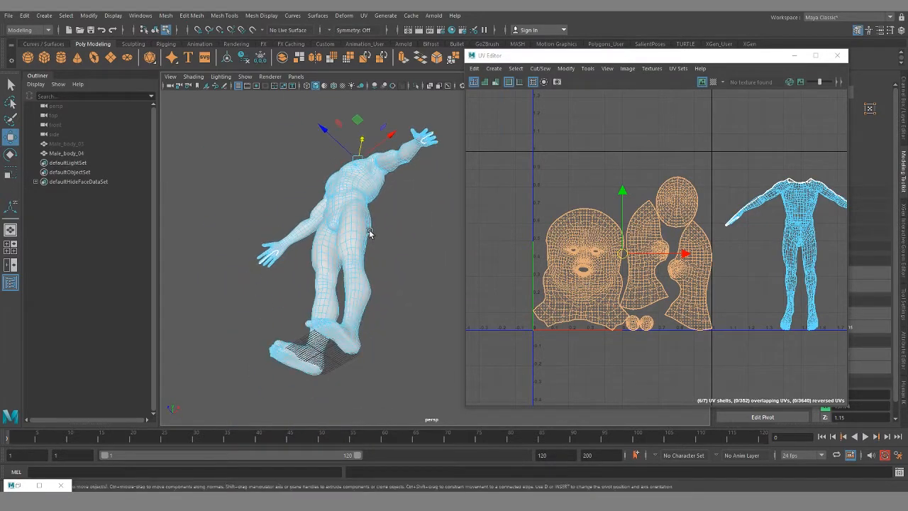
left_click_drag(370, 233, 347, 213, "alt")
scroll(339, 215, "up", 5)
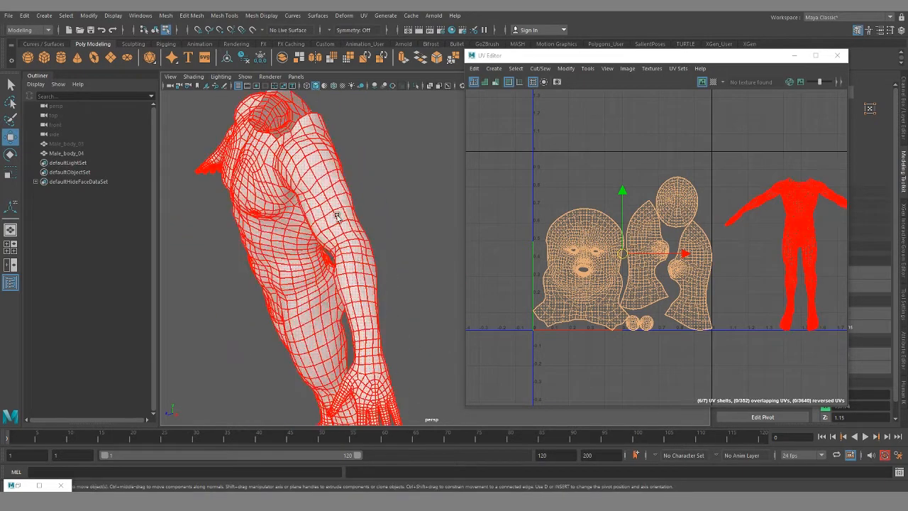
middle_click_drag(374, 418, 373, 280, "alt")
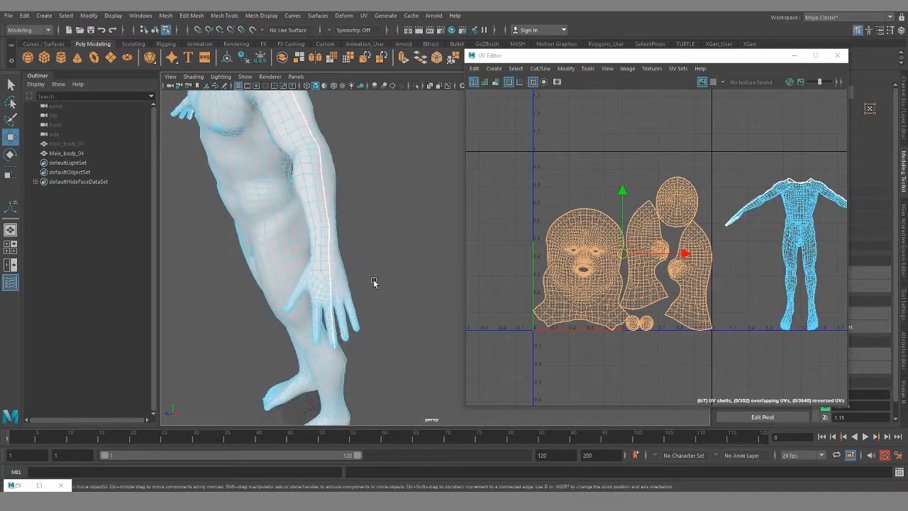
scroll(373, 280, "down", 4)
left_click_drag(308, 277, 362, 273, "alt")
Frame the body shell's torso and arms in the UV Editor and move its window aside to uncover the model
left_click_drag(686, 60, 534, 56)
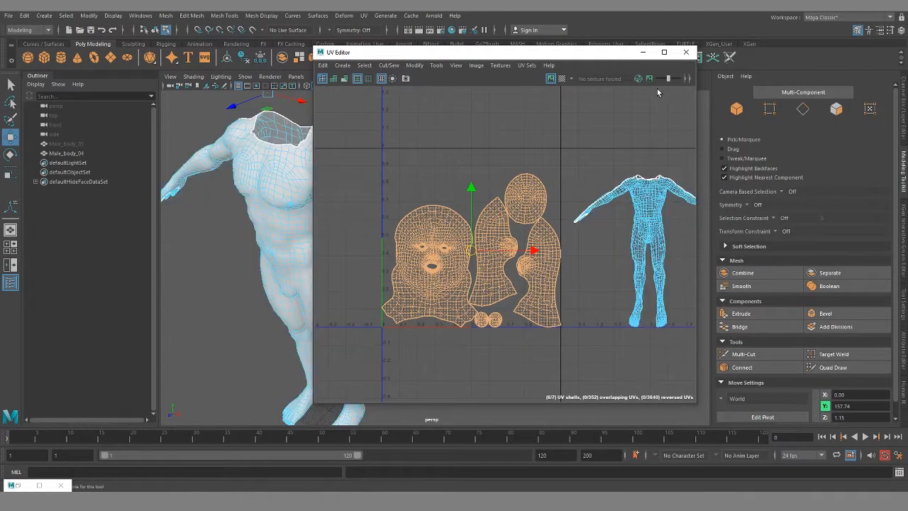
scroll(620, 278, "down", 2)
scroll(657, 272, "up", 3)
middle_click_drag(672, 254, 606, 269, "alt")
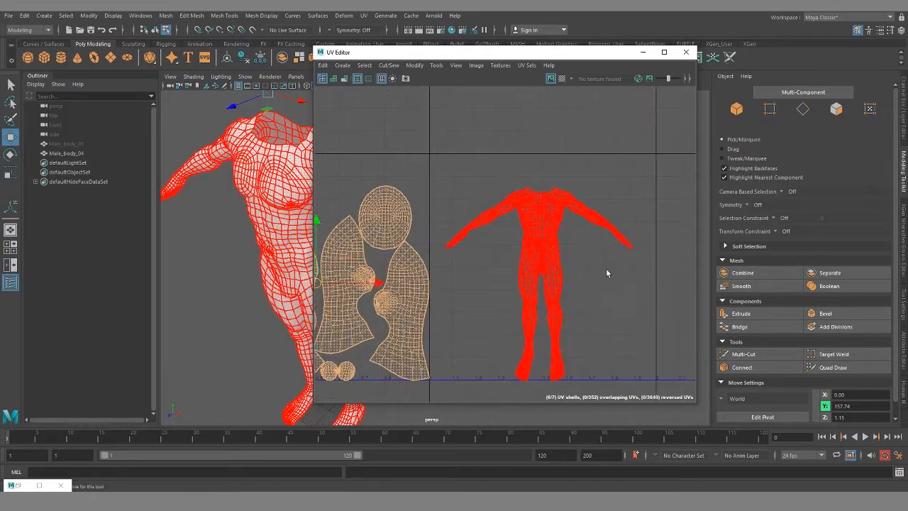
scroll(606, 266, "up", 5)
middle_click_drag(587, 211, 586, 317, "alt")
right_click_drag(500, 193, 481, 185)
left_click_drag(483, 53, 730, 61)
Select the UV seam edges running along the arm and around the hand in edge mode
left_click_drag(417, 151, 402, 212, "alt")
scroll(390, 248, "up", 5)
left_click_drag(377, 284, 361, 215, "alt")
right_click_drag(360, 215, 345, 185)
left_click(303, 167)
left_click(293, 164)
middle_click_drag(479, 320, 396, 211, "alt")
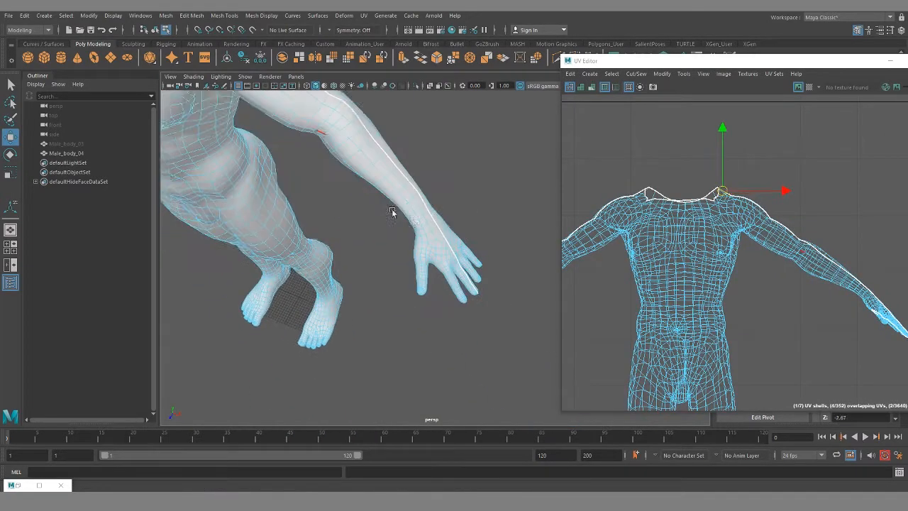
right_click_drag(395, 210, 507, 301, "alt")
left_click_drag(506, 300, 395, 346, "alt")
right_click_drag(395, 347, 500, 403, "alt")
left_click_drag(371, 364, 326, 381, "alt")
middle_click_drag(326, 380, 367, 368, "alt")
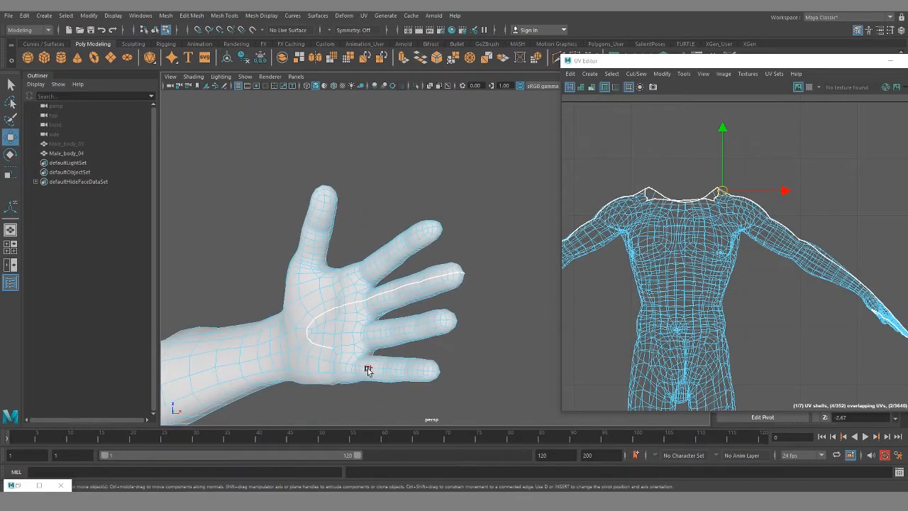
double_click(326, 347, "shift")
Set symmetry to Object X and sew the selected arm seam edges on both sides of the body
right_click_drag(434, 374, 317, 276, "alt")
left_click_drag(317, 275, 407, 321, "alt")
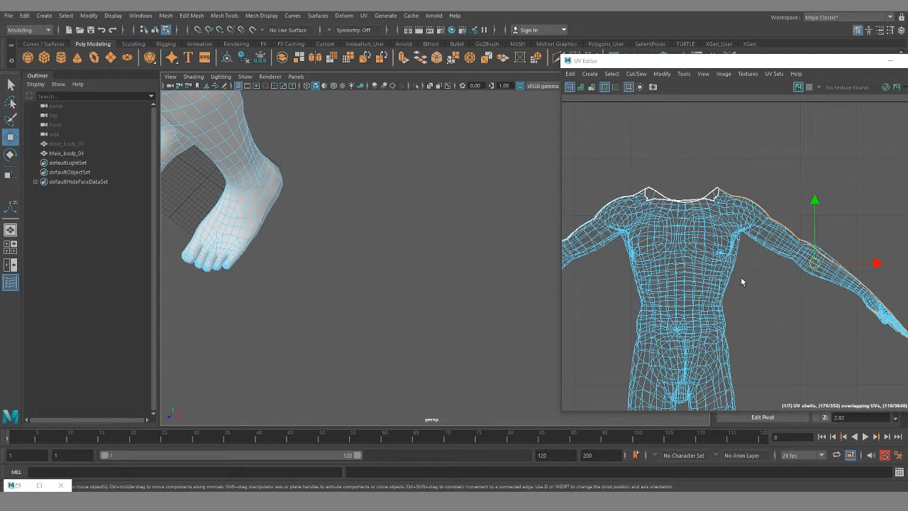
left_click(328, 31)
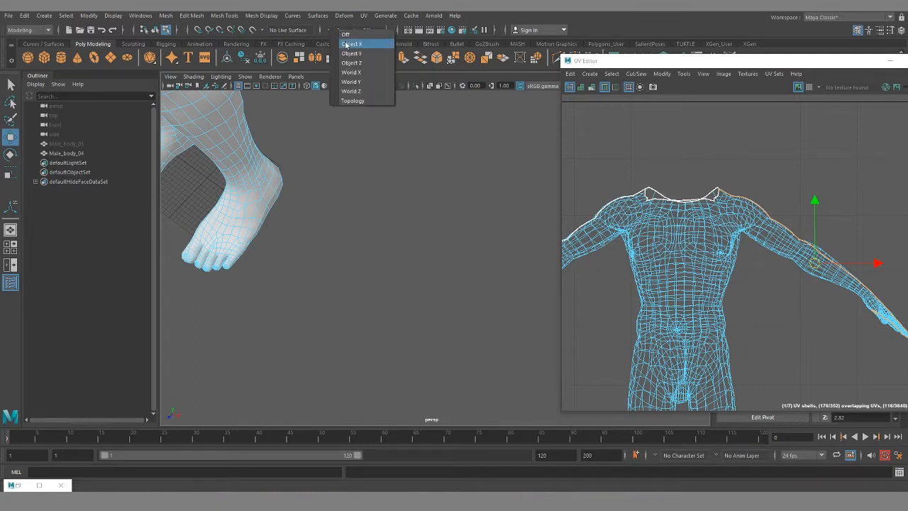
left_click(351, 51)
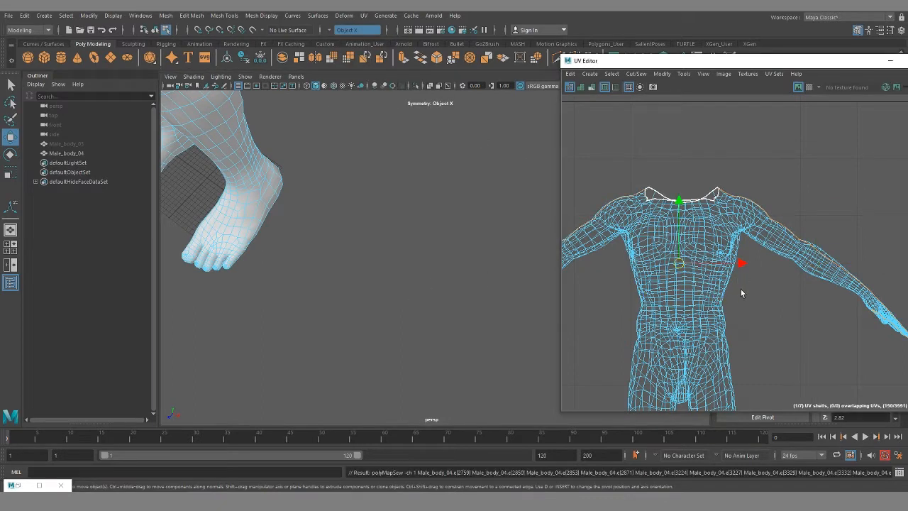
Examine the sewn body on the model and its single UV shell beside the head shells
left_click_drag(470, 346, 461, 291, "alt")
scroll(461, 291, "down", 2)
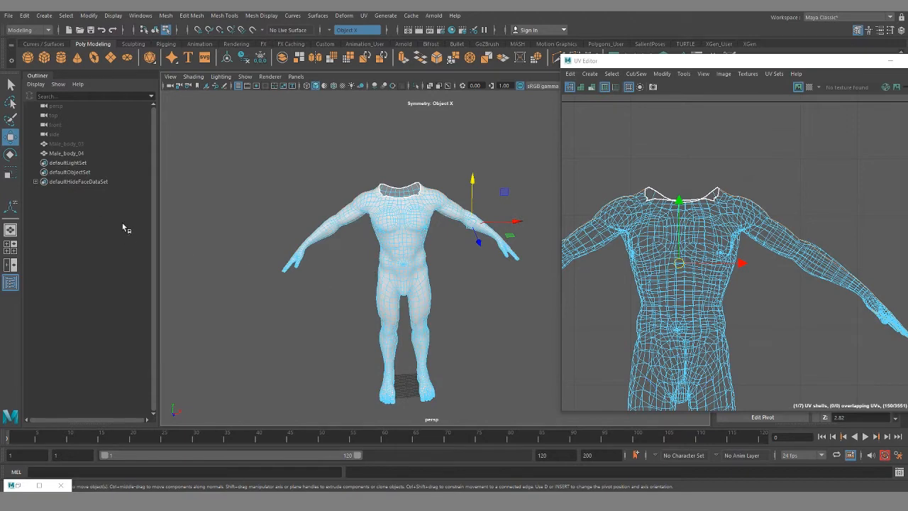
scroll(719, 283, "down", 2)
scroll(719, 283, "down", 2)
middle_click_drag(695, 392, 721, 310, "alt")
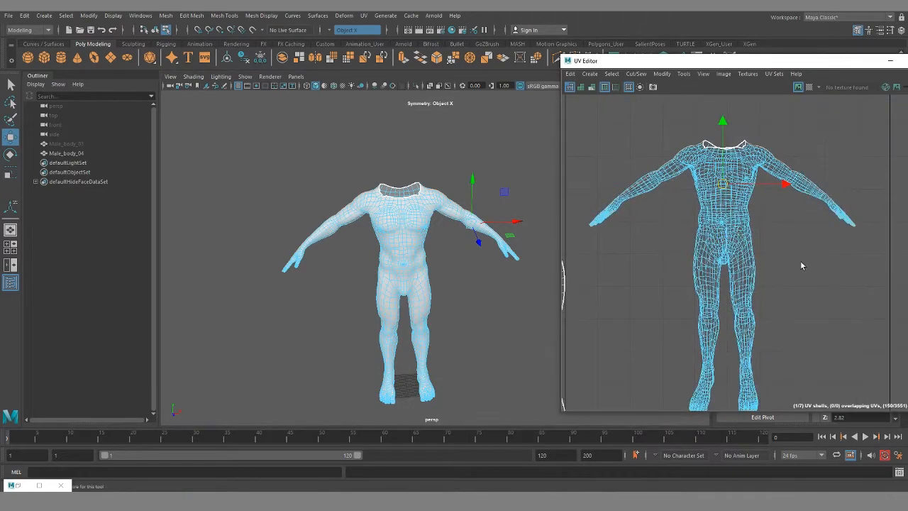
scroll(753, 310, "down", 2)
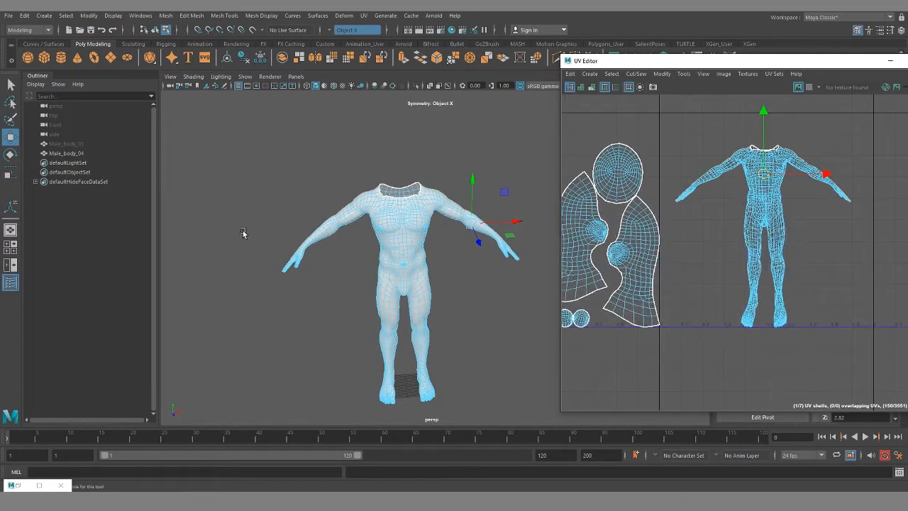
middle_click_drag(682, 243, 740, 257, "alt")
scroll(740, 257, "down", 2)
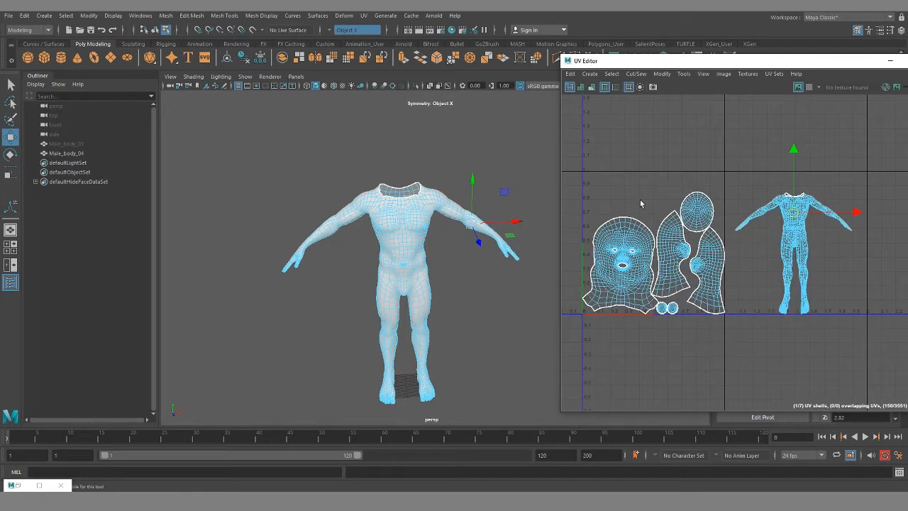
left_click(590, 74)
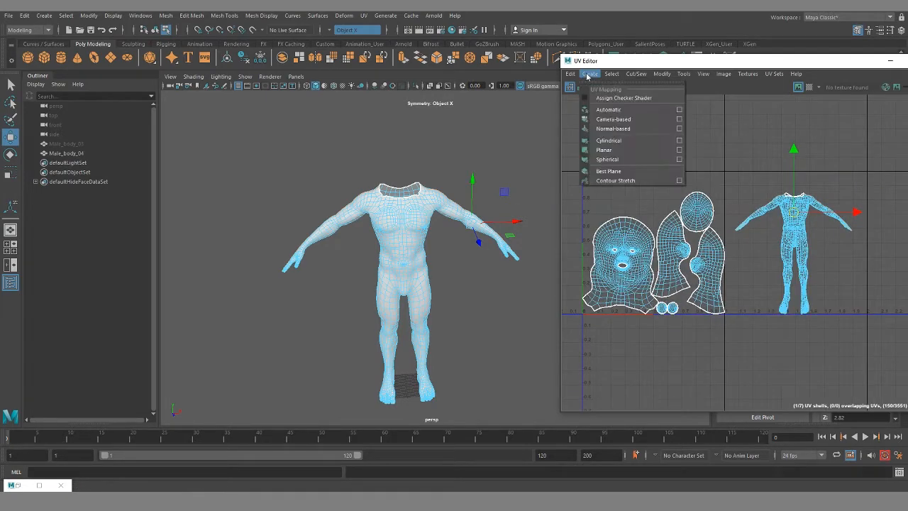
left_click(782, 280)
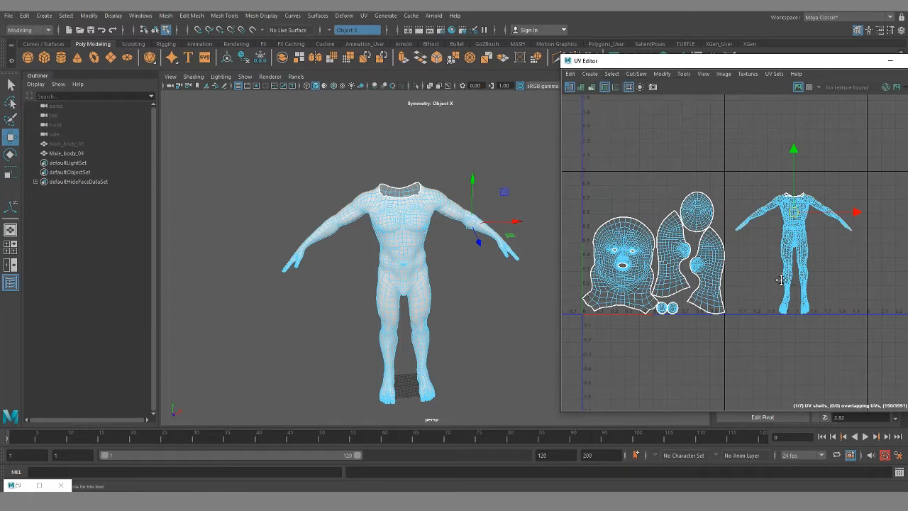
middle_click_drag(782, 279, 754, 298, "alt")
right_click_drag(753, 298, 844, 368, "alt")
middle_click_drag(845, 369, 772, 236, "alt")
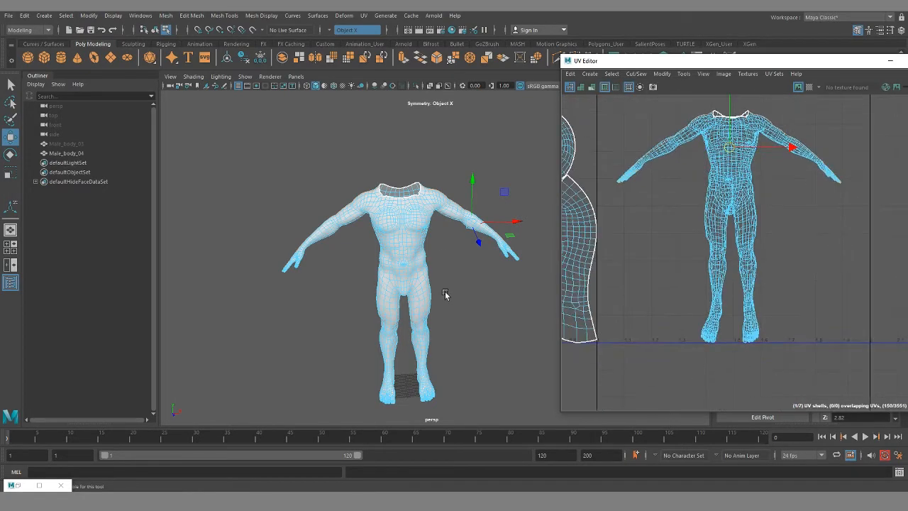
left_click_drag(465, 340, 459, 334, "alt")
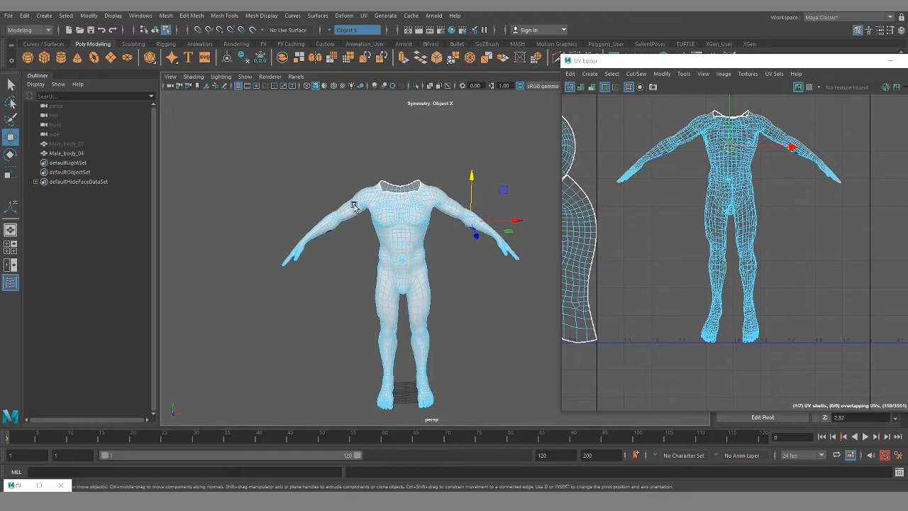
Select Male_body_03 and Male_body_04 and toggle their visibility so Male_body_03 replaces Male_body_04, with its UV tiles in view
left_click_drag(84, 144, 84, 152)
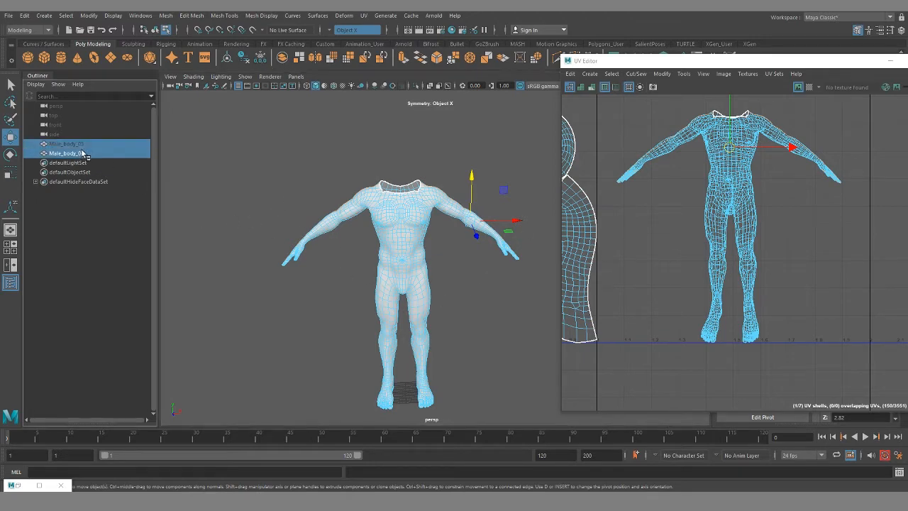
key("h")
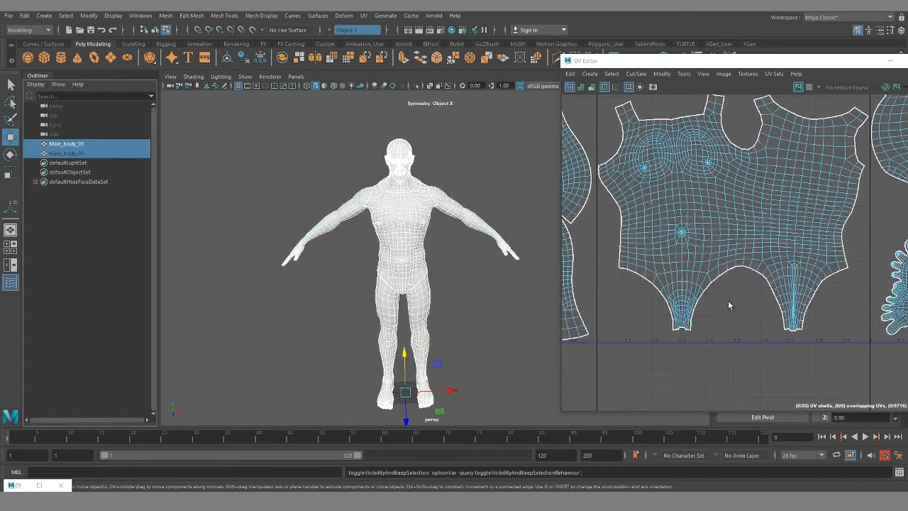
scroll(728, 300, "down", 5)
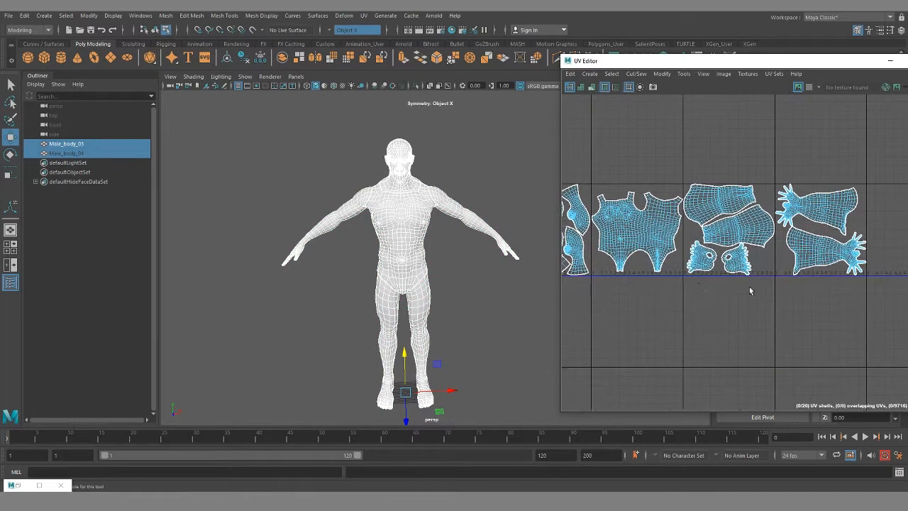
scroll(683, 252, "down", 1)
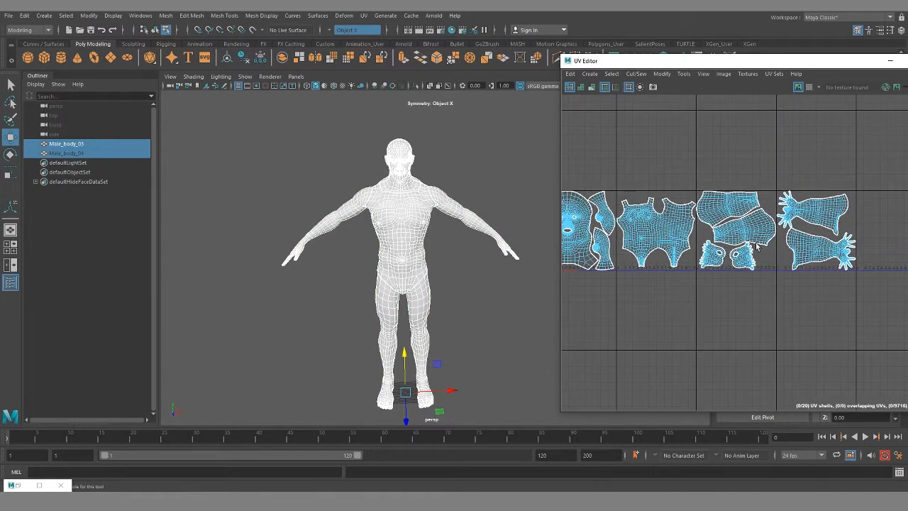
Examine the full Male_body_03 model from several angles, including the torso, neck and head, alongside its UV layout
middle_click_drag(452, 316, 452, 300, "alt")
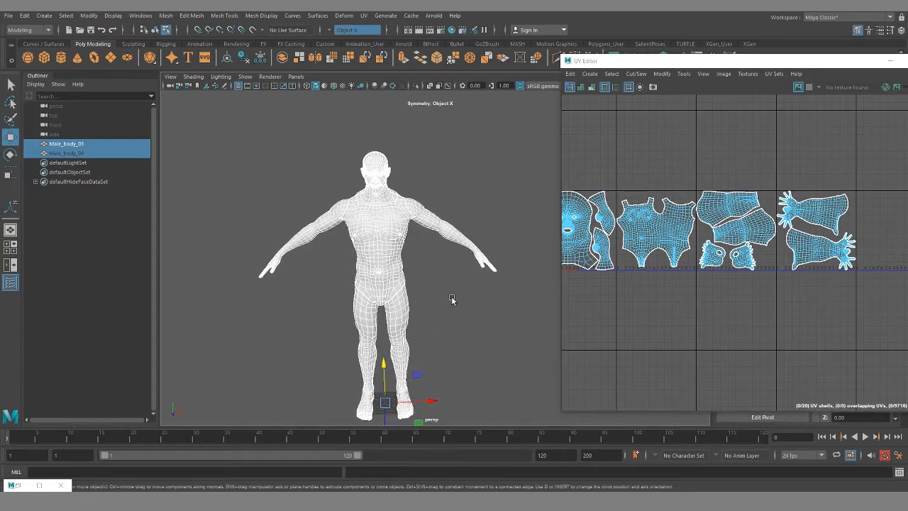
left_click_drag(452, 300, 419, 263, "alt")
right_click_drag(419, 264, 401, 318, "alt")
middle_click_drag(401, 319, 437, 351, "alt")
right_click_drag(437, 350, 511, 370, "alt")
left_click_drag(511, 369, 507, 327, "alt")
right_click_drag(507, 327, 462, 308, "alt")
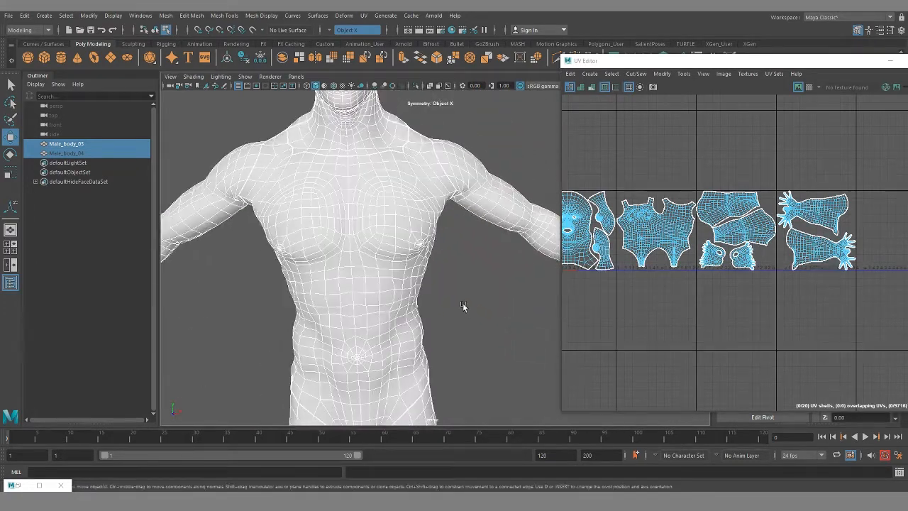
left_click_drag(462, 308, 403, 324, "alt")
right_click_drag(404, 324, 334, 307, "alt")
left_click_drag(334, 307, 379, 297, "alt")
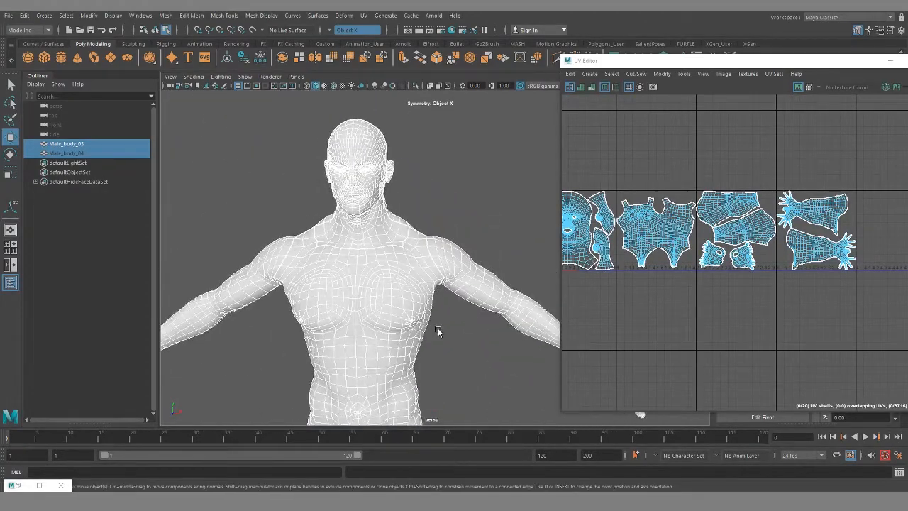
right_click_drag(430, 280, 425, 336, "alt")
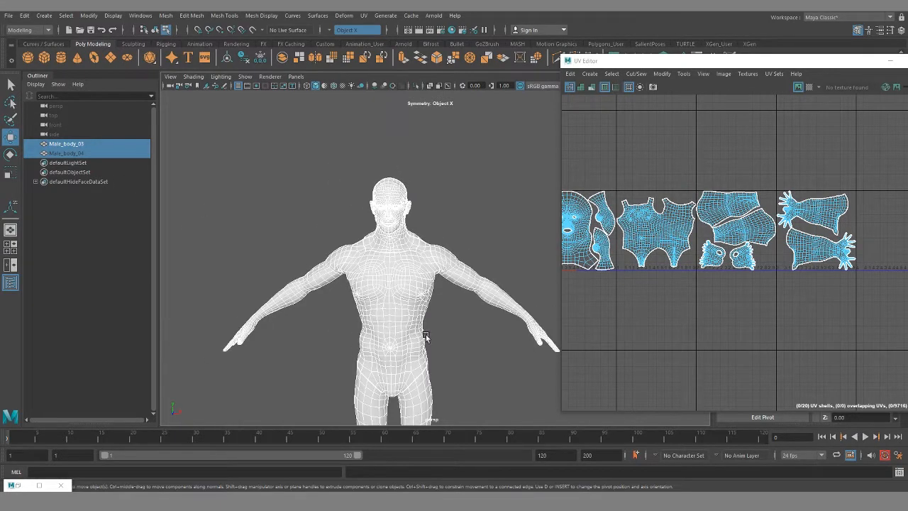
Toggle the visibility of both selected bodies so Male_body_04 replaces Male_body_03
middle_click_drag(425, 337, 409, 272, "alt")
right_click_drag(409, 273, 460, 334, "alt")
left_click_drag(460, 335, 429, 286, "alt")
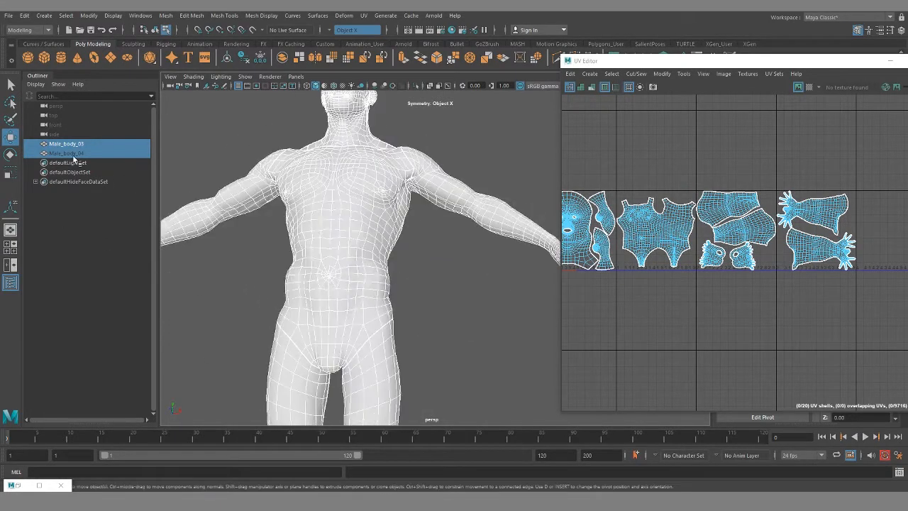
key("h")
left_click_drag(424, 221, 416, 180, "alt")
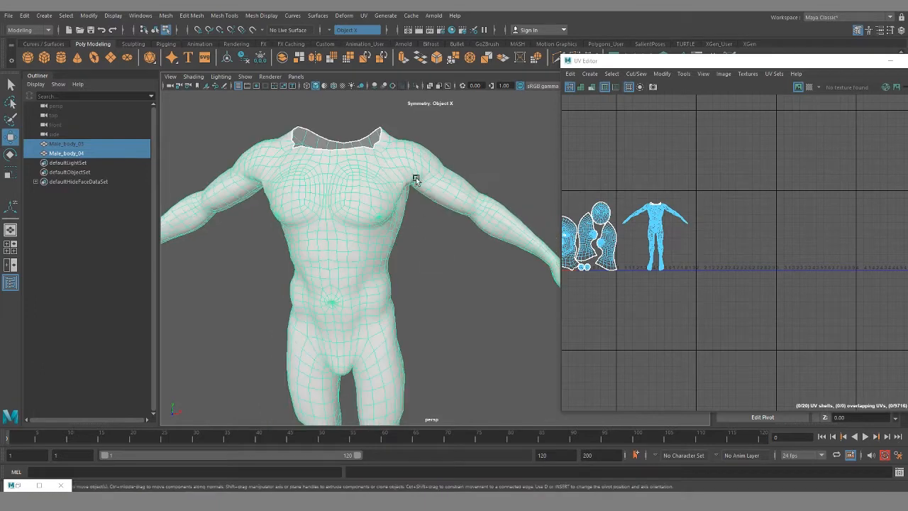
Switch Male_body_04 to edge selection and select the vertical edge loop around the shoulder, above the armpit
right_click_drag(415, 180, 432, 227, "alt")
middle_click_drag(432, 227, 444, 325, "alt")
right_click_drag(444, 325, 440, 299, "alt")
left_click_drag(440, 299, 428, 282, "alt")
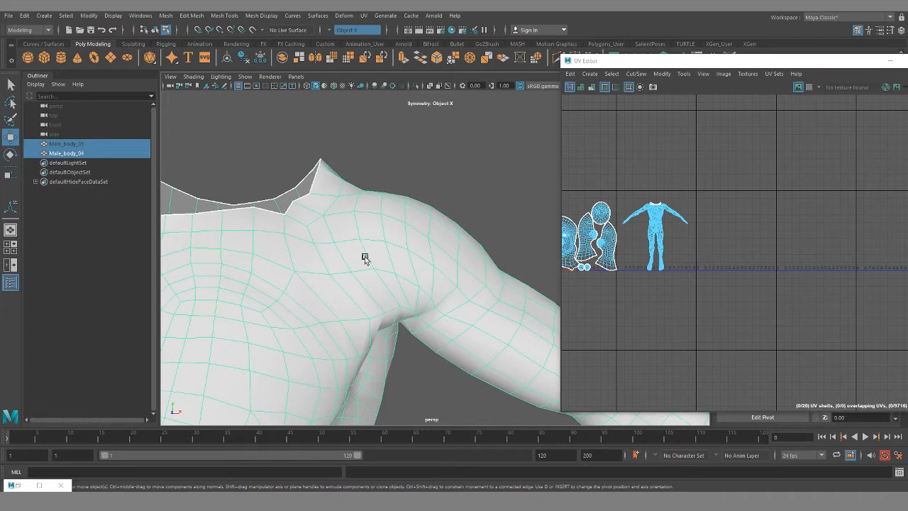
left_click_drag(377, 291, 377, 191, "alt")
right_click_drag(377, 190, 375, 163)
left_click_drag(380, 291, 388, 264, "alt")
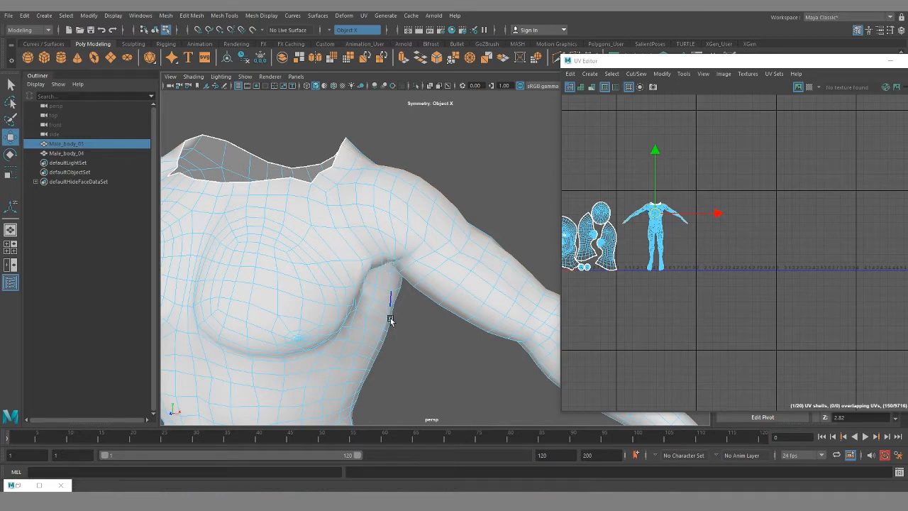
left_click_drag(389, 314, 403, 239, "alt")
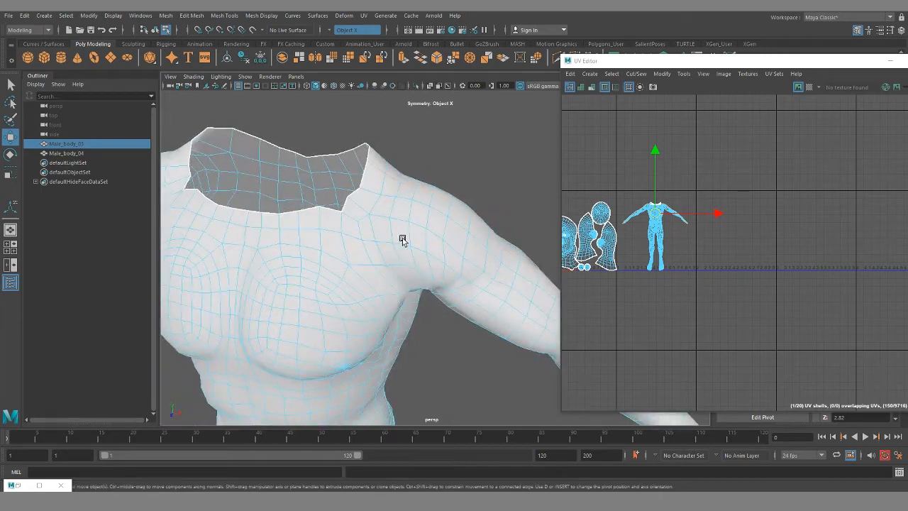
scroll(403, 239, "up", 3)
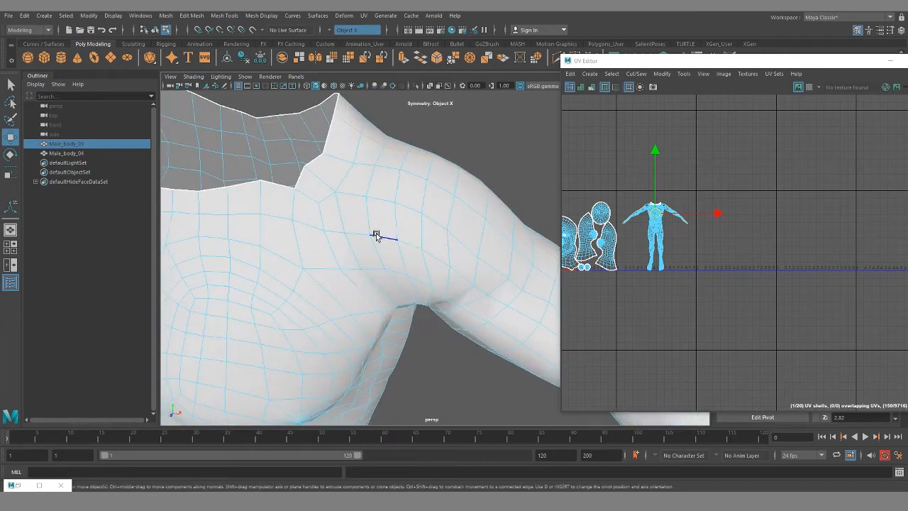
double_click(396, 217)
Check the selected shoulder loop from several angles and cut the UVs along it on both arms
right_click_drag(455, 325, 325, 298, "alt")
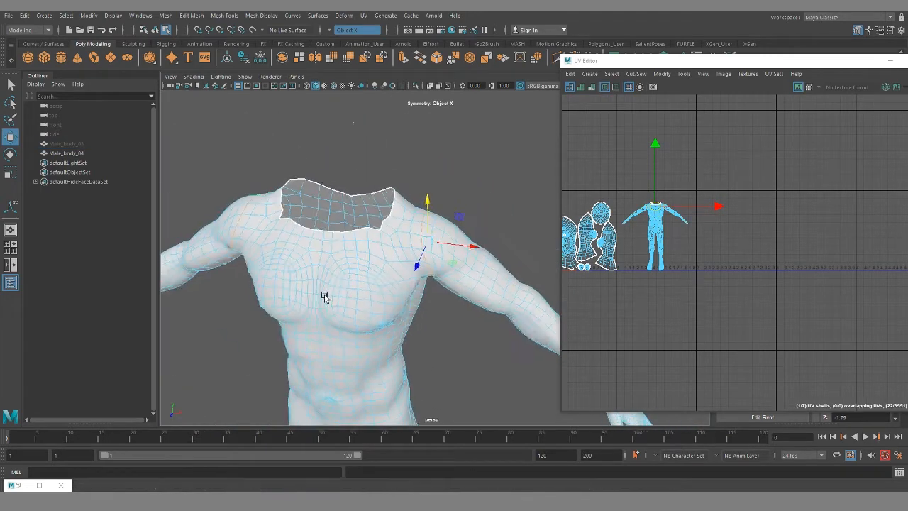
left_click_drag(325, 298, 360, 273, "alt")
right_click_drag(360, 273, 457, 316, "alt")
left_click_drag(458, 315, 401, 331, "alt")
right_click_drag(402, 331, 327, 307, "alt")
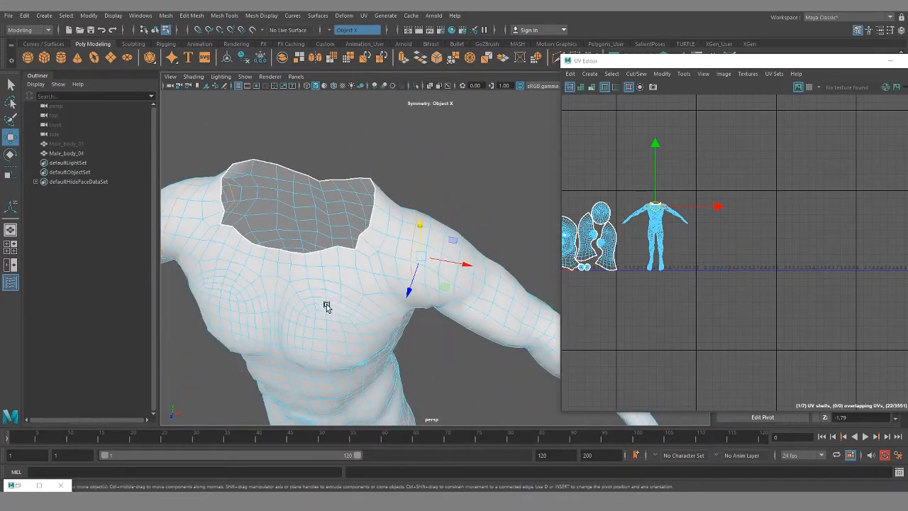
key("f")
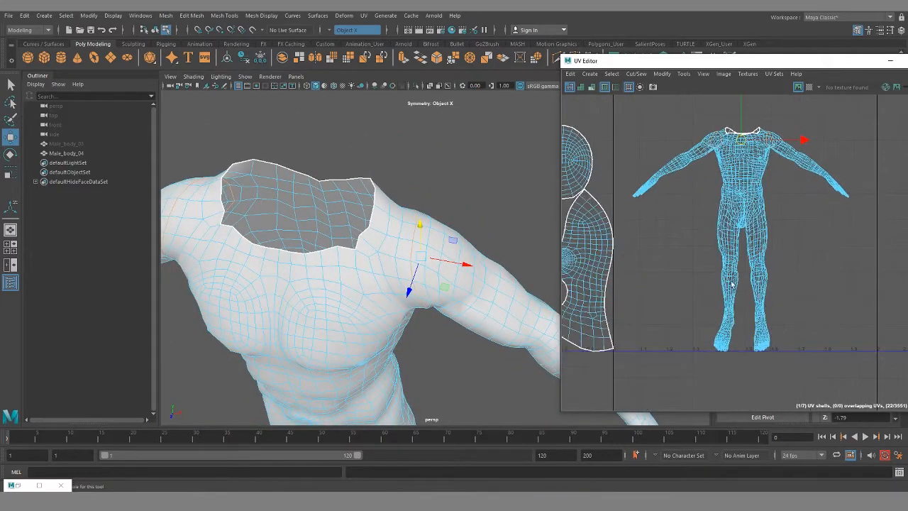
left_click_drag(389, 319, 425, 338, "alt")
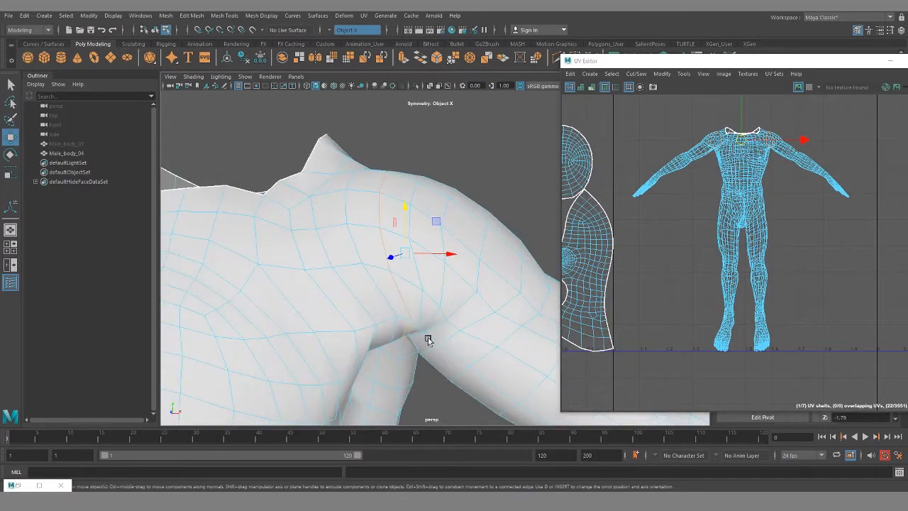
left_click_drag(404, 198, 376, 281, "alt")
left_click_drag(375, 219, 352, 271, "alt")
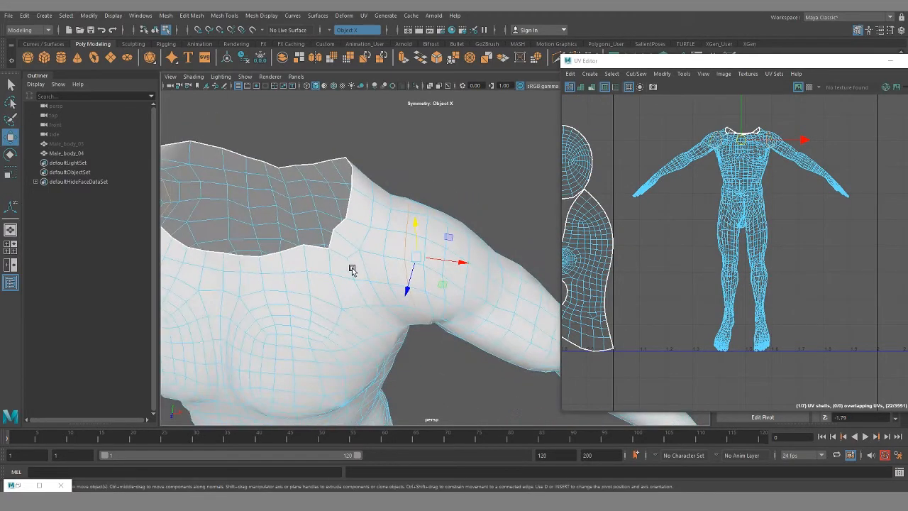
key("shift+x")
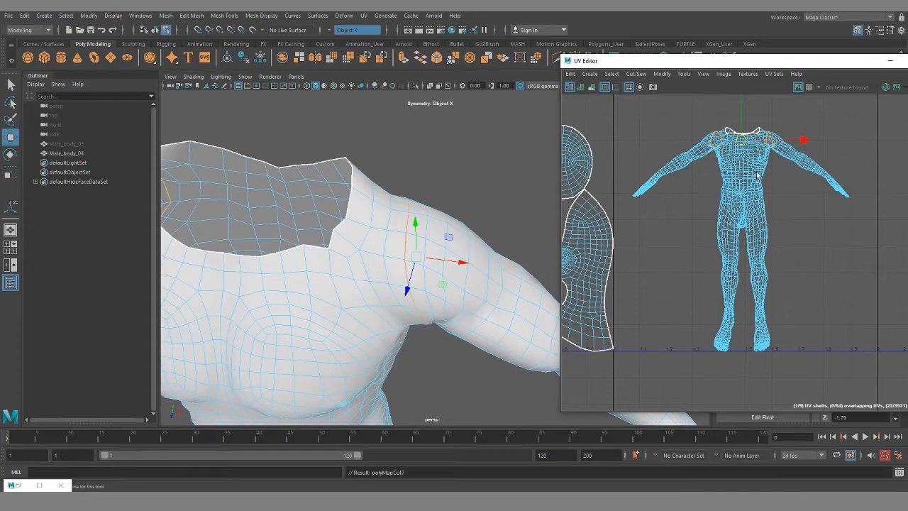
Select both arm UV shells and move them horizontally away from the body shell, past its UV tile
scroll(781, 249, "down", 3)
middle_click_drag(795, 236, 767, 240, "alt")
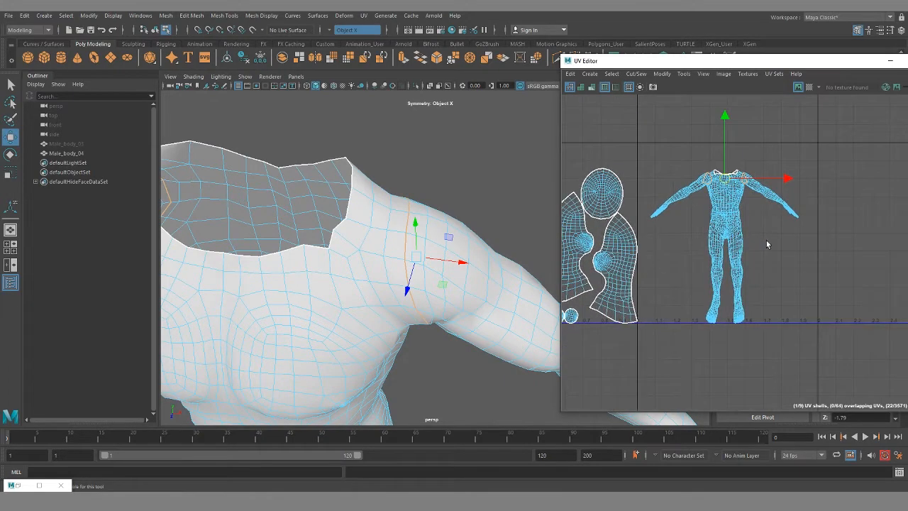
right_click_drag(683, 187, 659, 176)
left_click(673, 191)
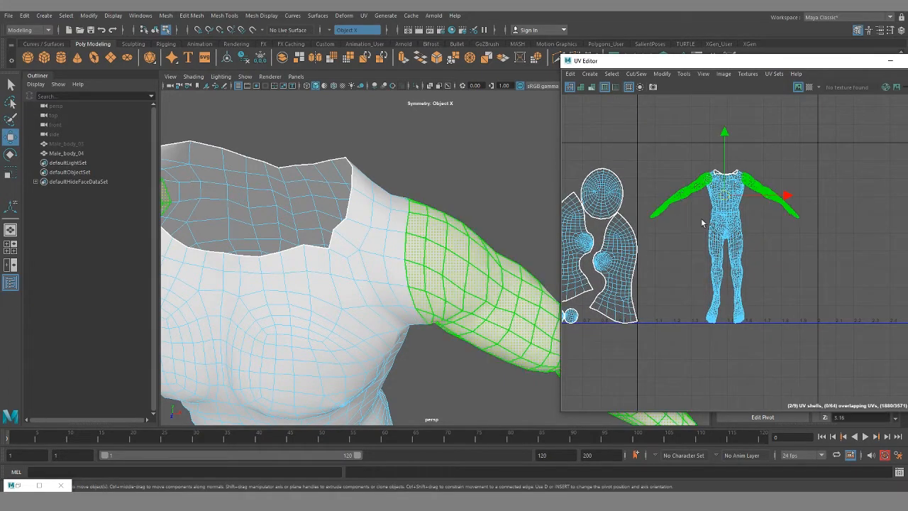
middle_click_drag(824, 272, 726, 264, "alt")
left_click_drag(686, 186, 906, 188)
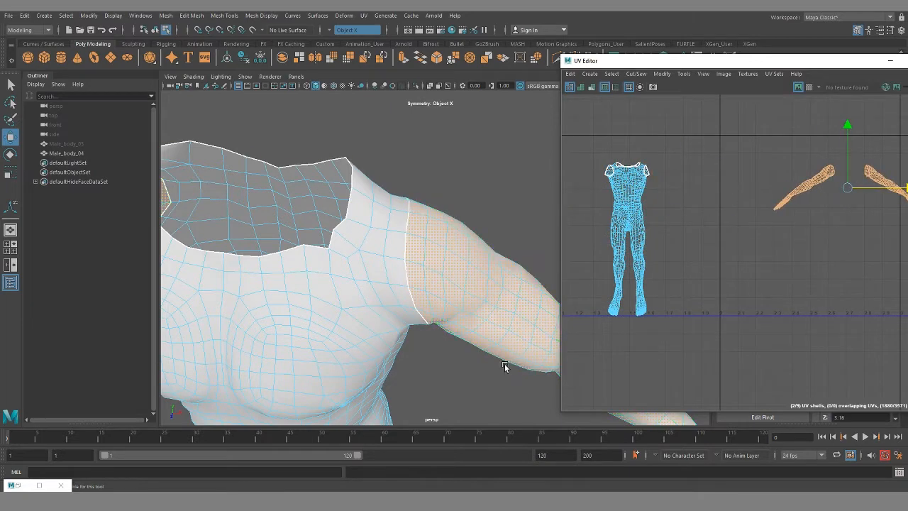
Select the diagonal edge loops around the tops of both thighs and cut the UVs along them
right_click_drag(505, 366, 432, 324, "alt")
left_click_drag(432, 324, 395, 326, "alt")
middle_click_drag(395, 327, 435, 239, "alt")
left_click_drag(435, 240, 440, 192, "alt")
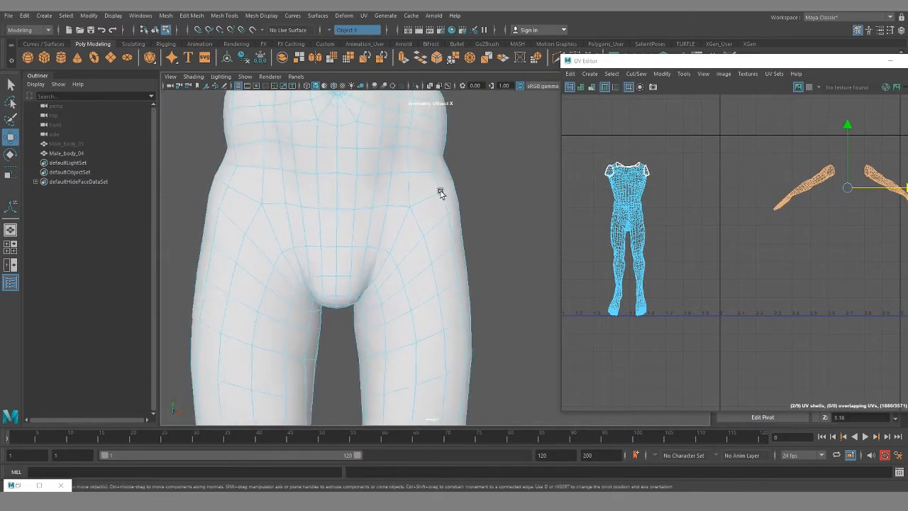
scroll(440, 192, "up", 3)
right_click_drag(437, 212, 431, 173)
double_click(444, 213)
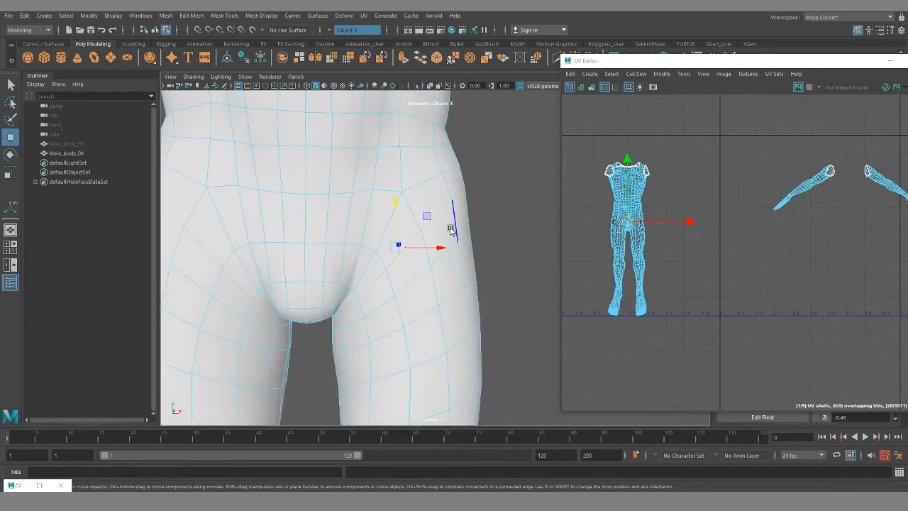
left_click_drag(449, 229, 405, 261, "alt")
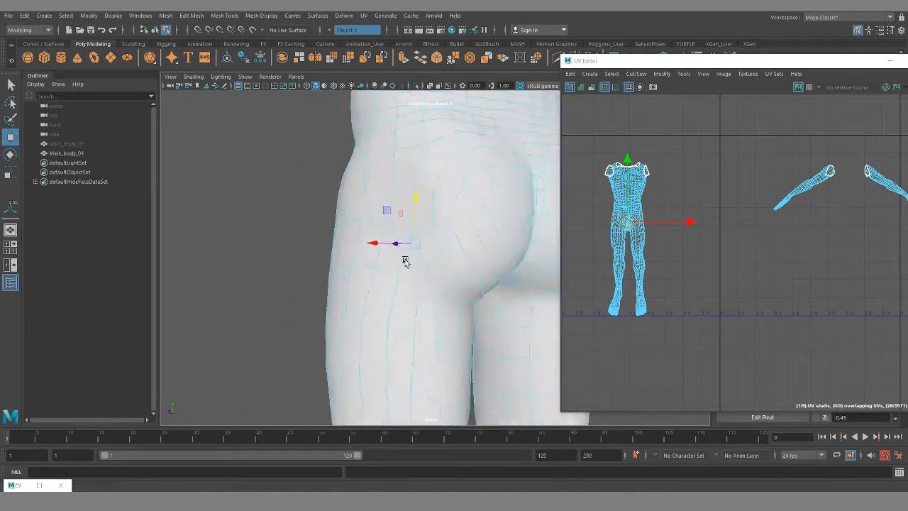
mouse_move(450, 288)
left_mouse_down("alt")
mouse_move(480, 298)
mouse_move(431, 294)
mouse_move(443, 297)
left_mouse_up("alt")
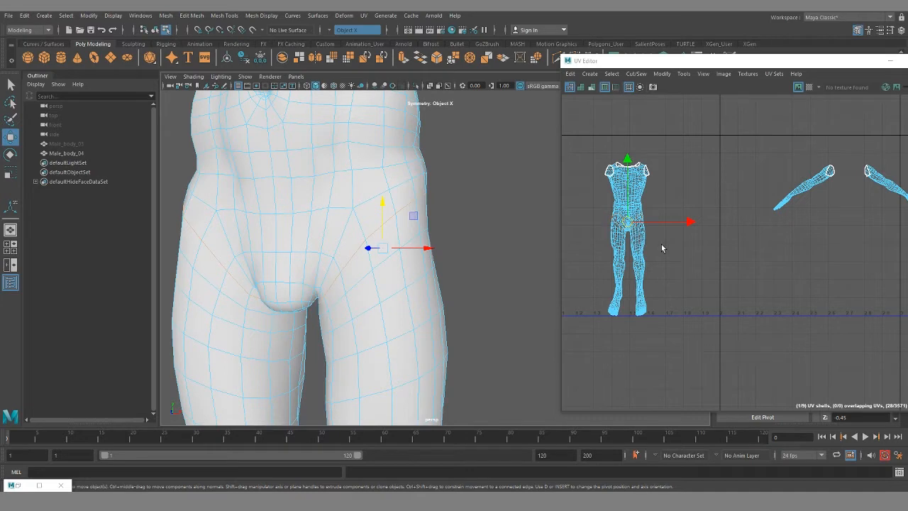
key("shift+x")
Select both leg UV shells and move them horizontally away from the torso shell
right_click_drag(637, 244, 613, 236)
left_click(625, 260)
middle_click_drag(624, 290, 668, 260, "alt")
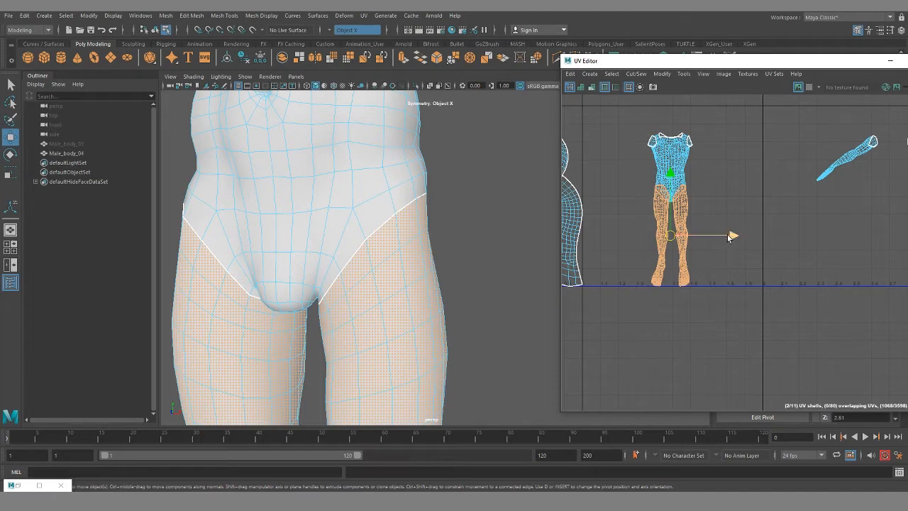
left_click_drag(730, 237, 907, 237)
Examine the torso and its cut borders at the hips, shoulders and neck from the front and above
middle_click_drag(344, 221, 397, 267, "alt")
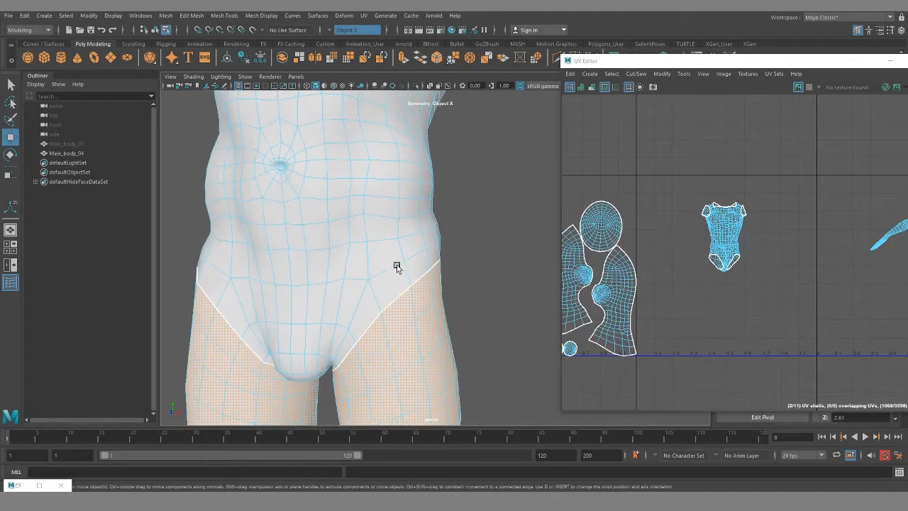
middle_click_drag(376, 163, 383, 280, "alt")
left_click_drag(383, 279, 446, 228, "alt")
middle_click_drag(446, 228, 429, 384, "alt")
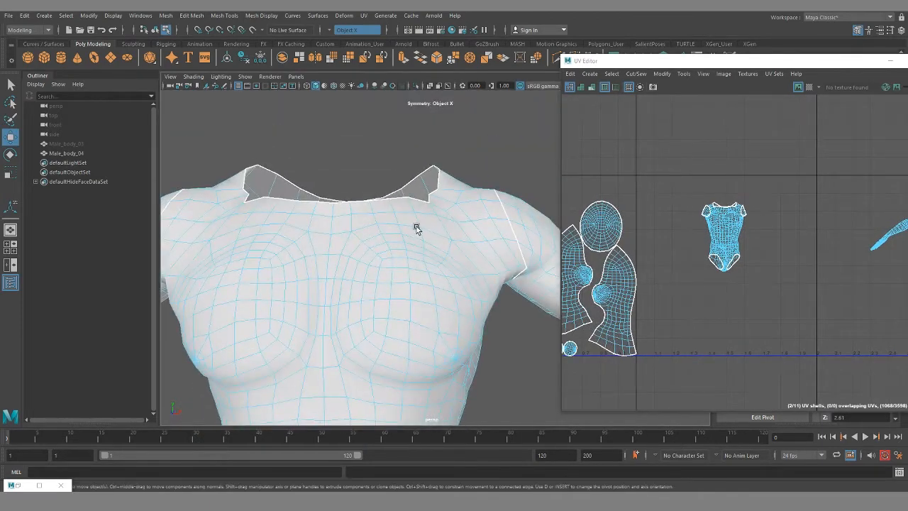
left_click_drag(416, 227, 413, 275, "alt")
middle_click_drag(443, 305, 470, 276, "alt")
right_click_drag(471, 276, 313, 270, "alt")
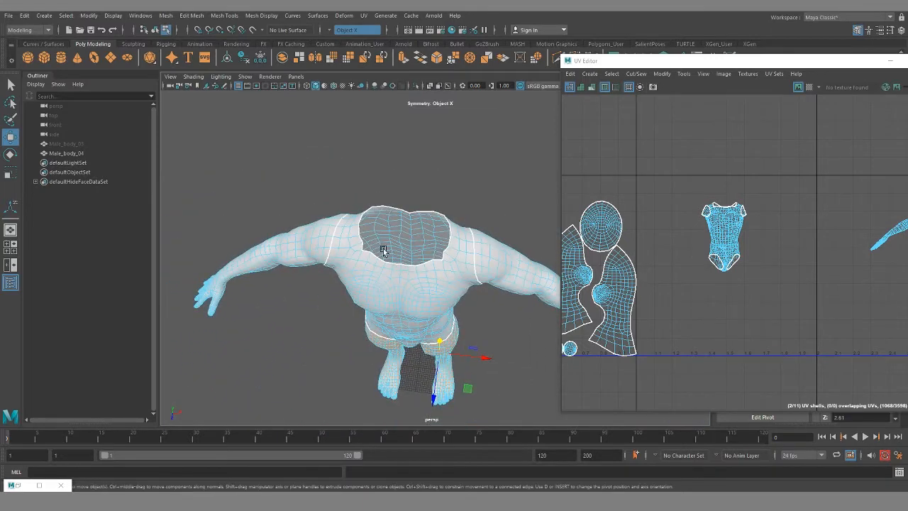
left_click_drag(383, 303, 389, 253, "alt")
left_click_drag(423, 278, 388, 330, "alt")
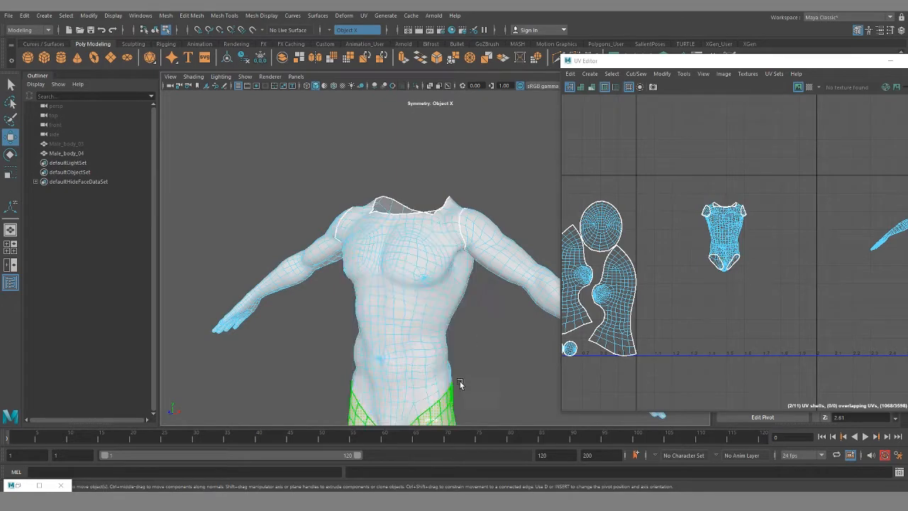
Compare the torso UV shell with the head shells and examine the torso's sides for a further seam
middle_click_drag(460, 381, 455, 317, "alt")
scroll(593, 315, "down", 3)
middle_click_drag(589, 314, 718, 299, "alt")
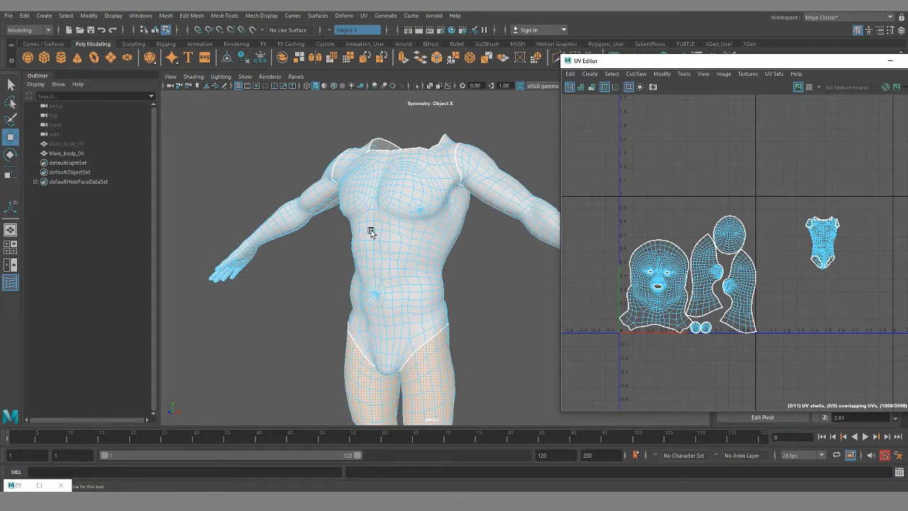
left_click_drag(371, 232, 462, 260, "alt")
left_click_drag(394, 258, 439, 267, "alt")
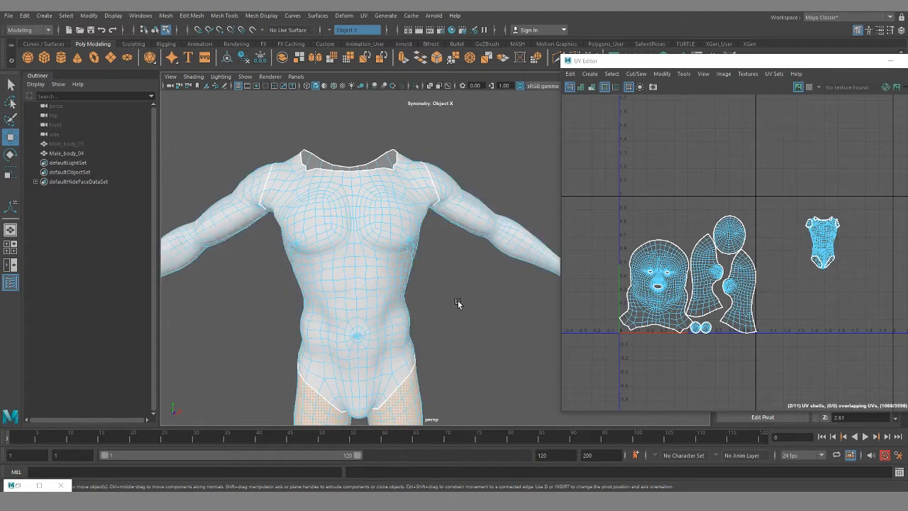
left_click_drag(429, 250, 419, 234, "alt")
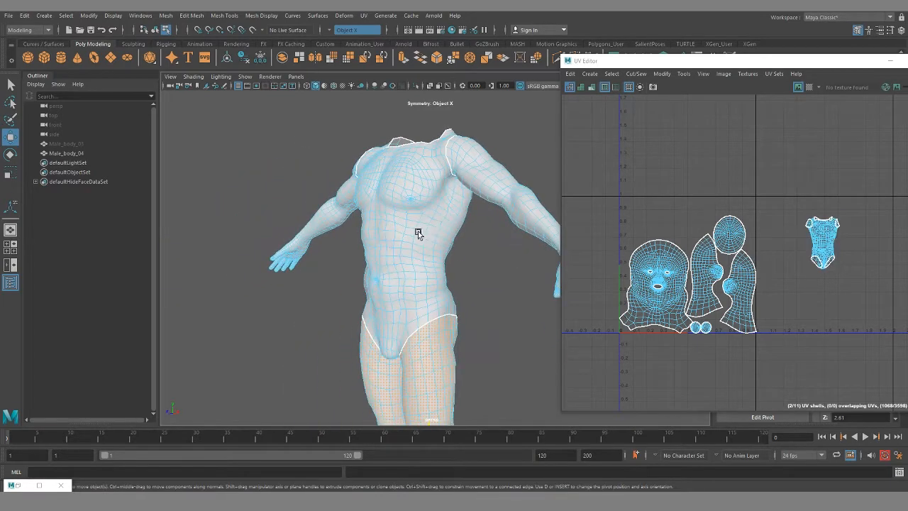
scroll(418, 234, "up", 3)
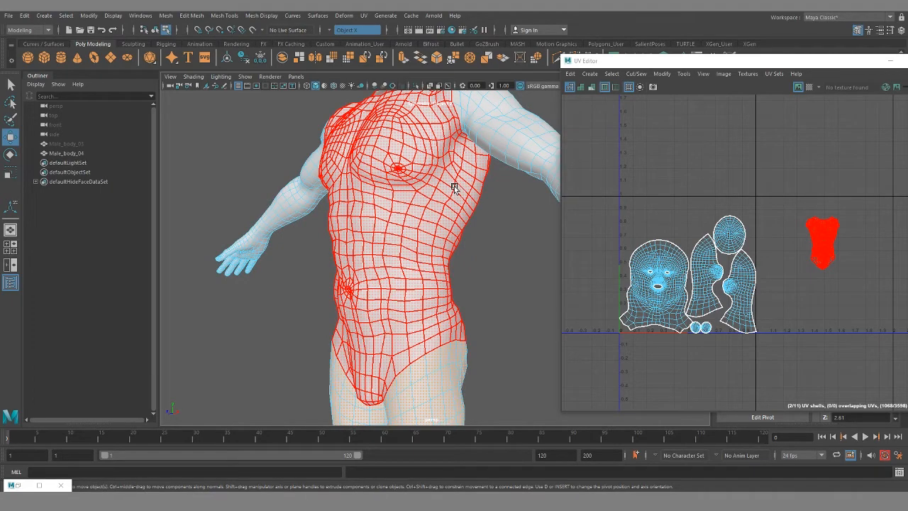
left_click_drag(475, 244, 457, 222, "alt")
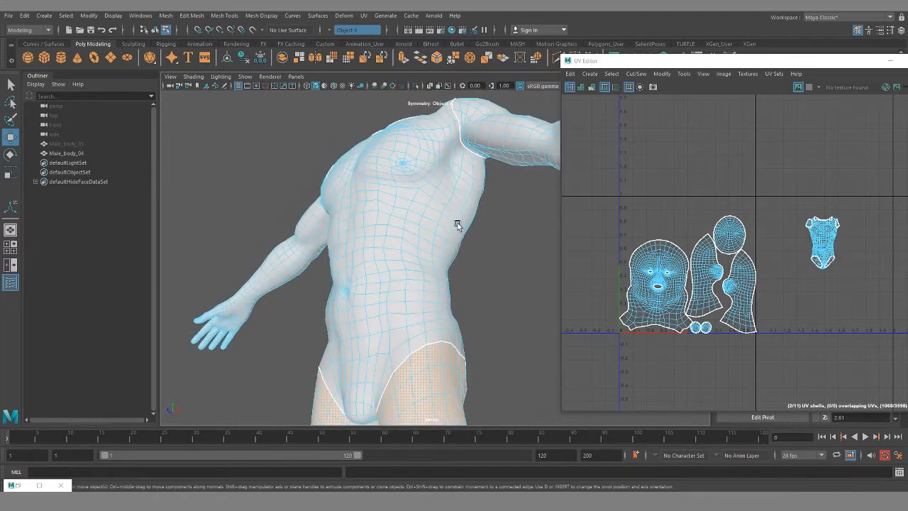
Turn symmetry off, select the edge loop down one side of the torso from armpit to hip, and cut the UVs along it
left_click(344, 31)
left_click(352, 37)
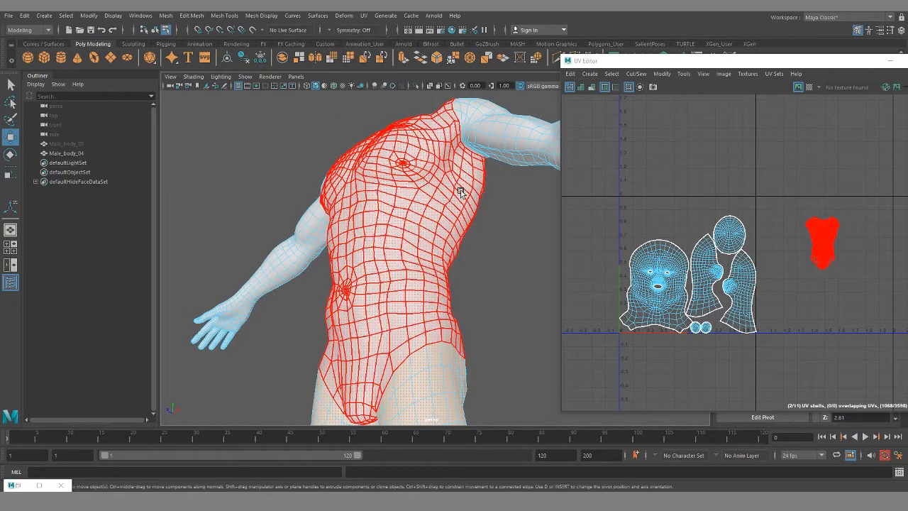
right_click_drag(462, 174, 460, 158)
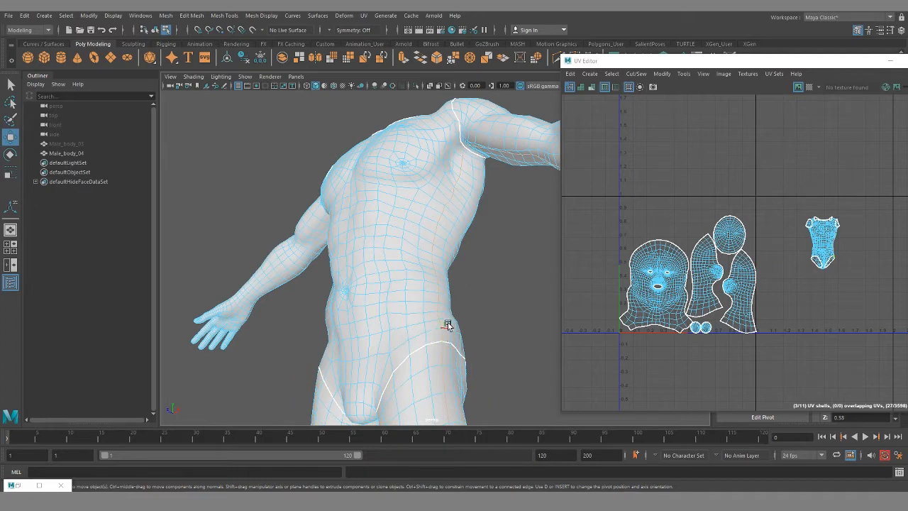
left_click_drag(448, 325, 449, 145, "alt")
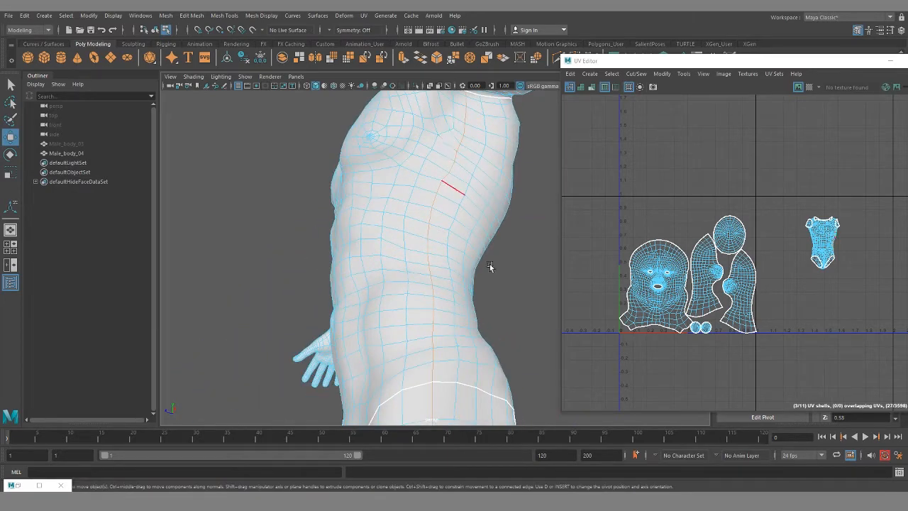
left_click_drag(490, 266, 477, 229, "alt")
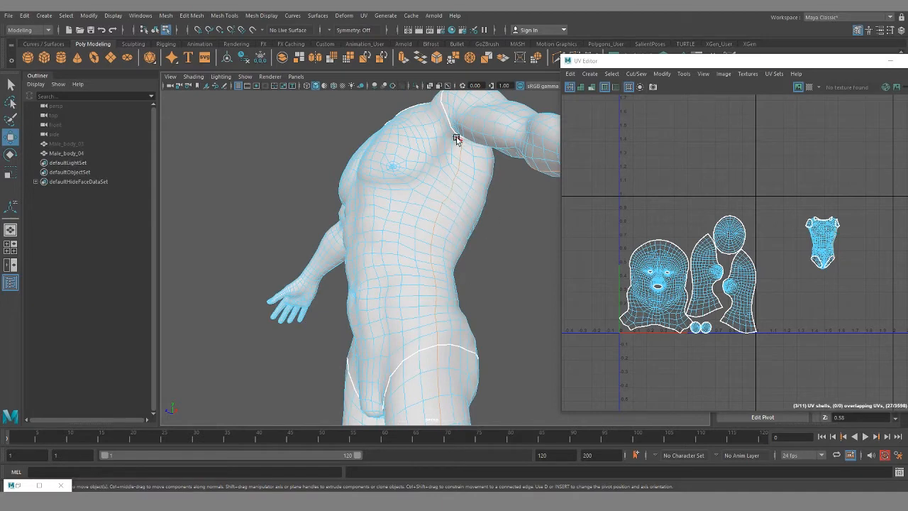
scroll(444, 200, "up", 4)
left_click_drag(444, 329, 437, 292, "alt")
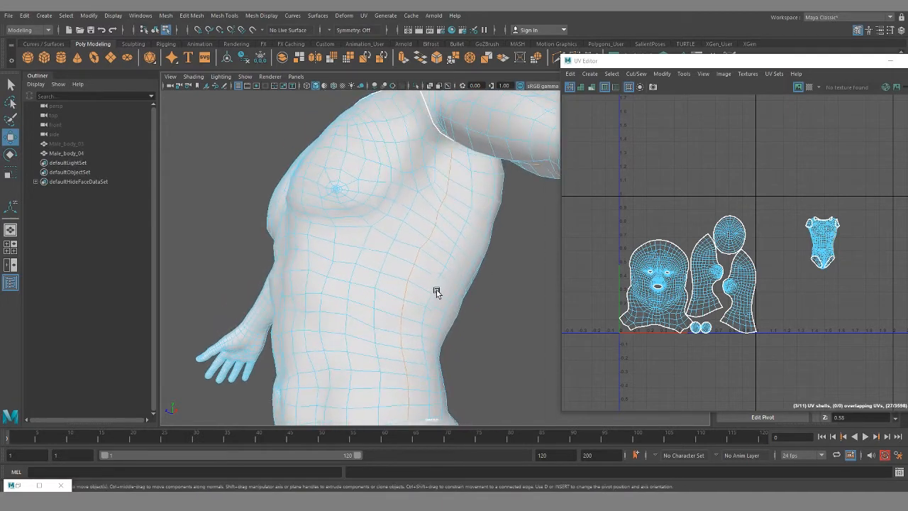
left_click(452, 146)
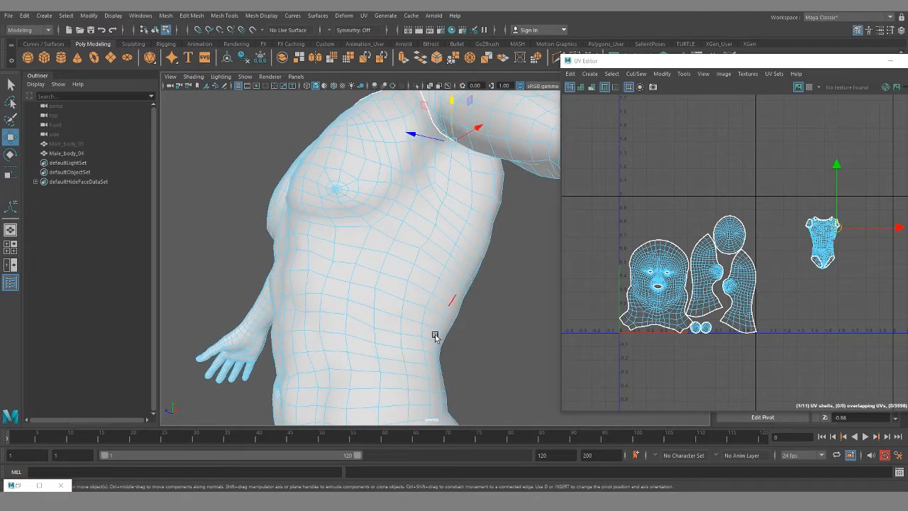
middle_click_drag(435, 335, 427, 215, "alt")
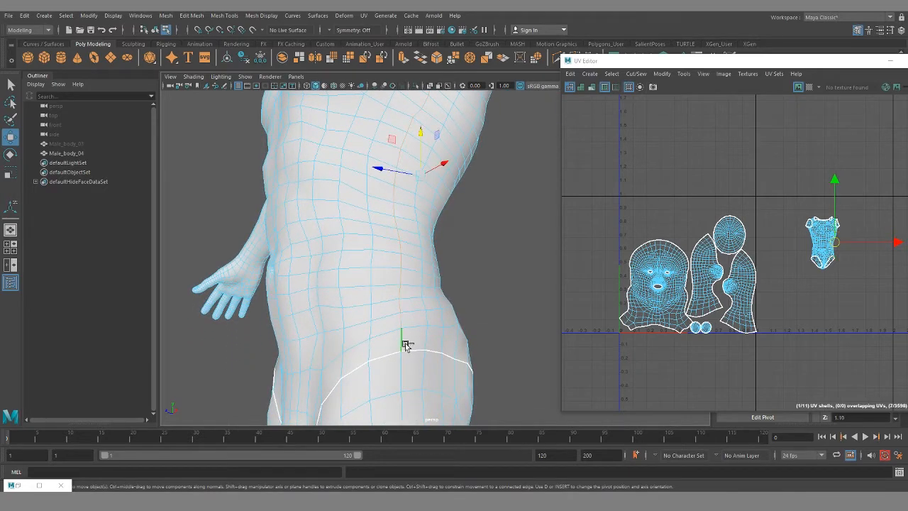
left_click_drag(405, 345, 454, 308, "alt")
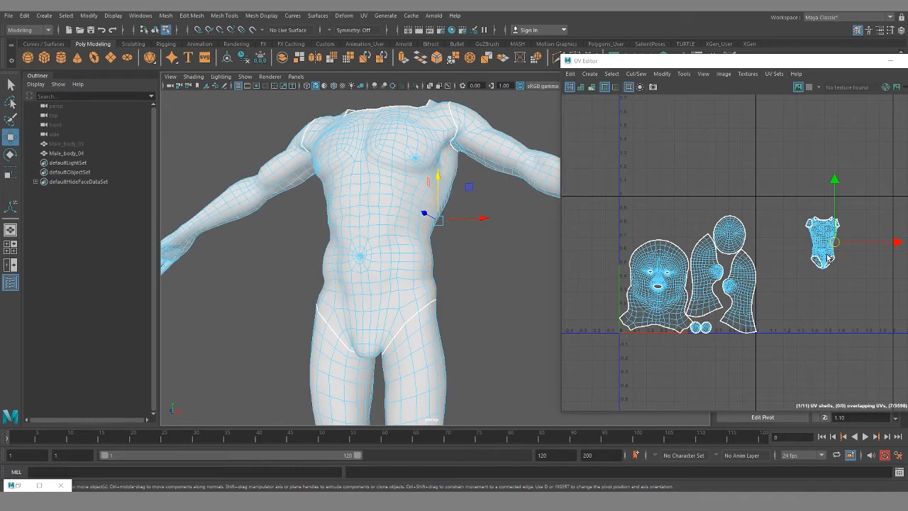
key("shift+x")
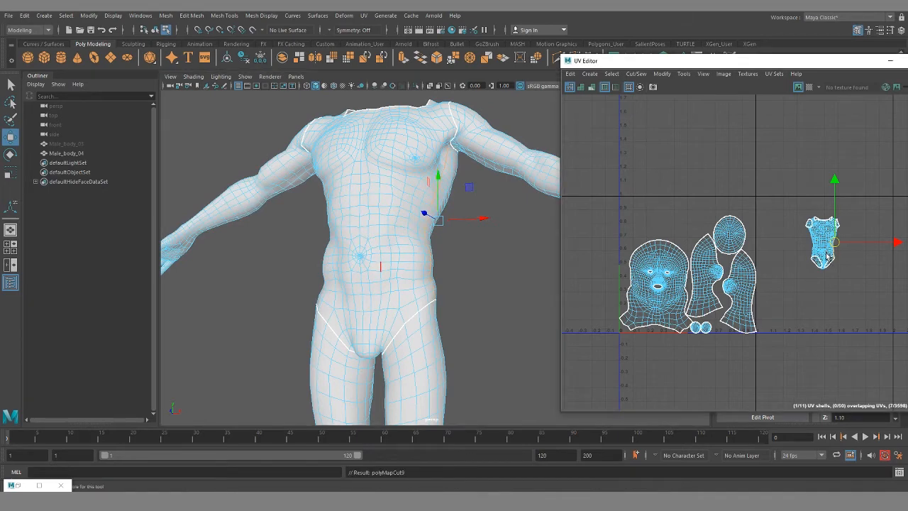
Turn on Object X symmetry and cut the UVs along the shoulder-top edges between the neck opening and the arm cuts
left_click_drag(454, 240, 421, 249, "alt")
right_click_drag(421, 250, 466, 314, "alt")
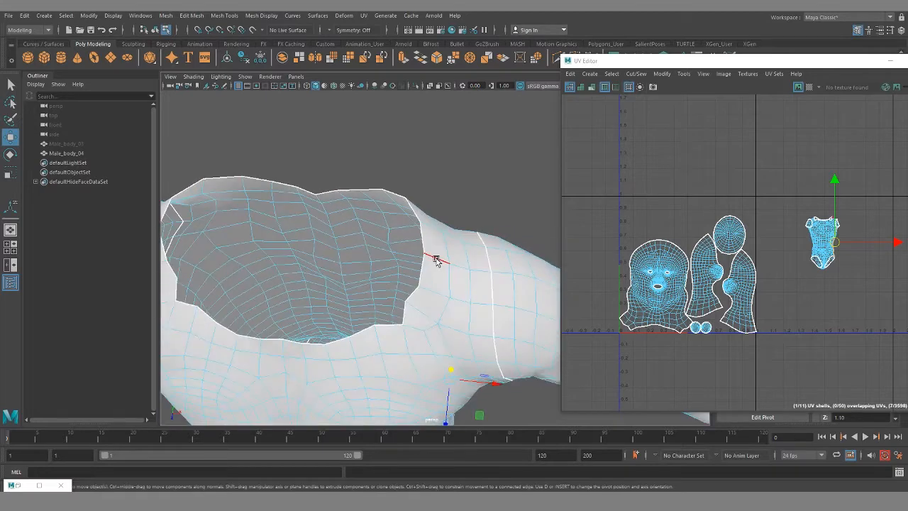
left_click(330, 34)
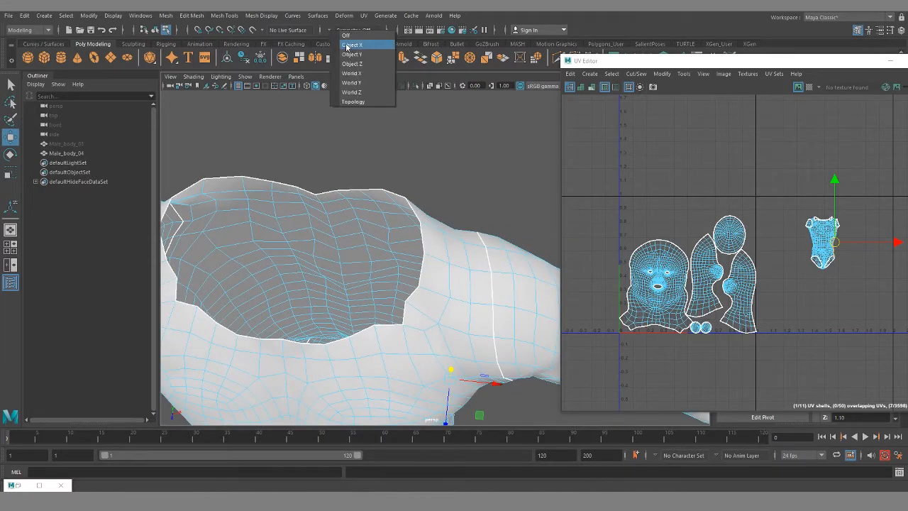
left_click(349, 45)
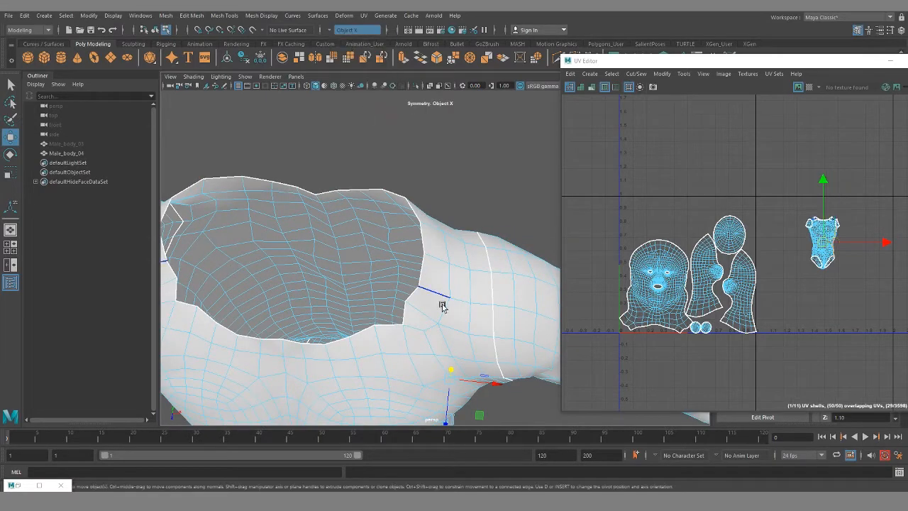
left_click(437, 260)
left_click_drag(480, 274, 461, 298, "alt")
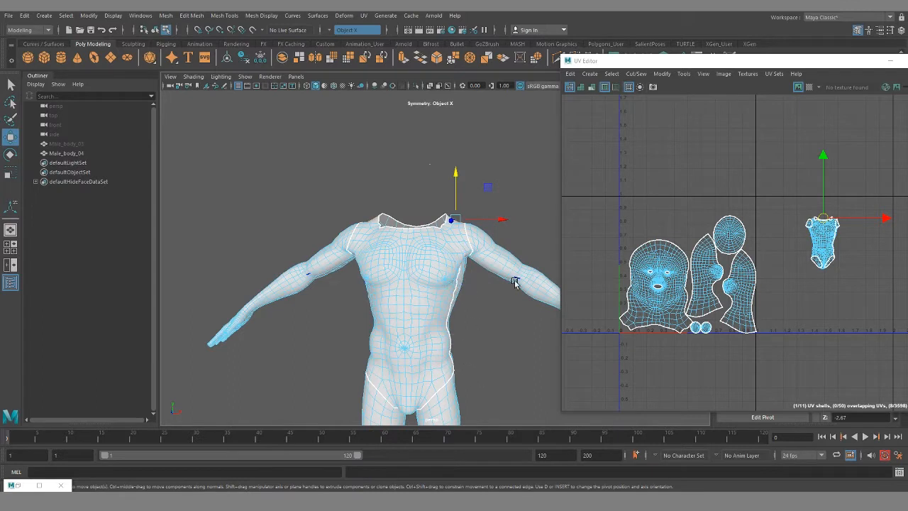
middle_click_drag(455, 292, 410, 316, "alt")
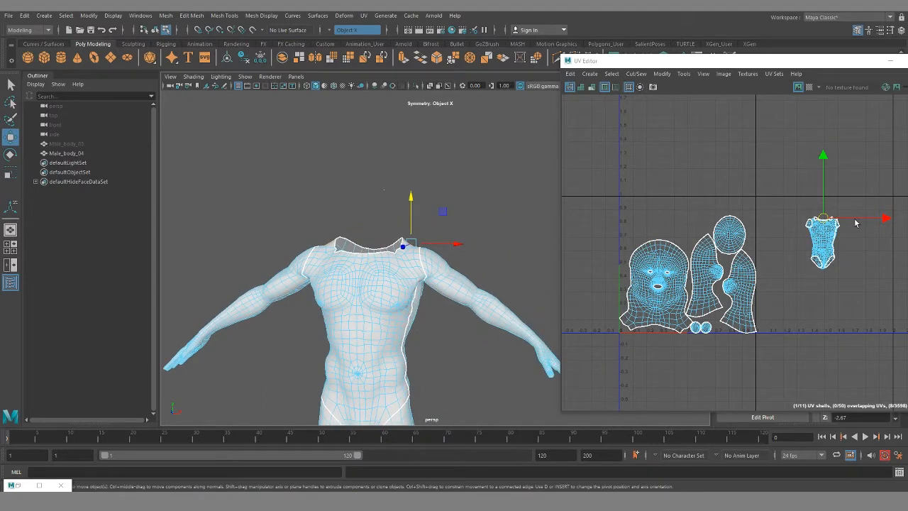
middle_click_drag(827, 313, 778, 291, "alt")
right_click(775, 218)
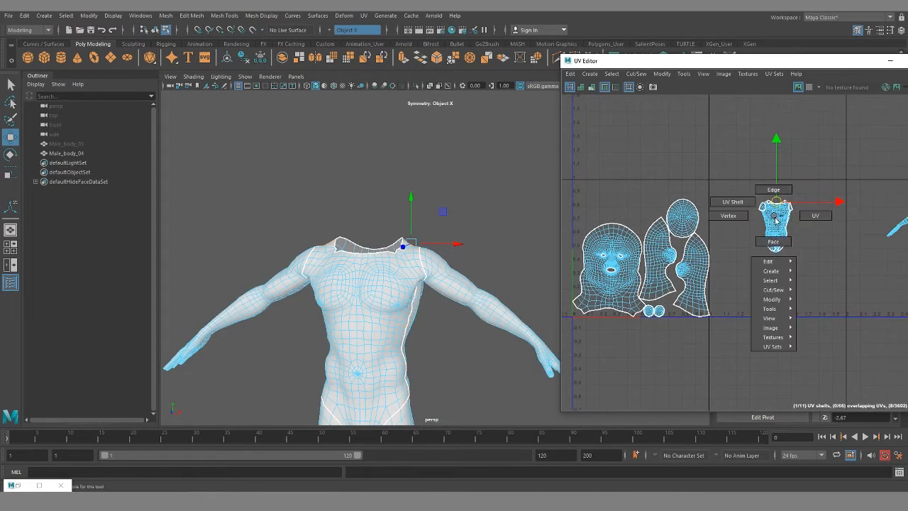
Select the edge loop crossing the underside of the crotch between the two thigh cuts
middle_click_drag(385, 414, 426, 283, "alt")
left_click_drag(426, 284, 452, 220, "alt")
right_click_drag(451, 283, 555, 396, "alt")
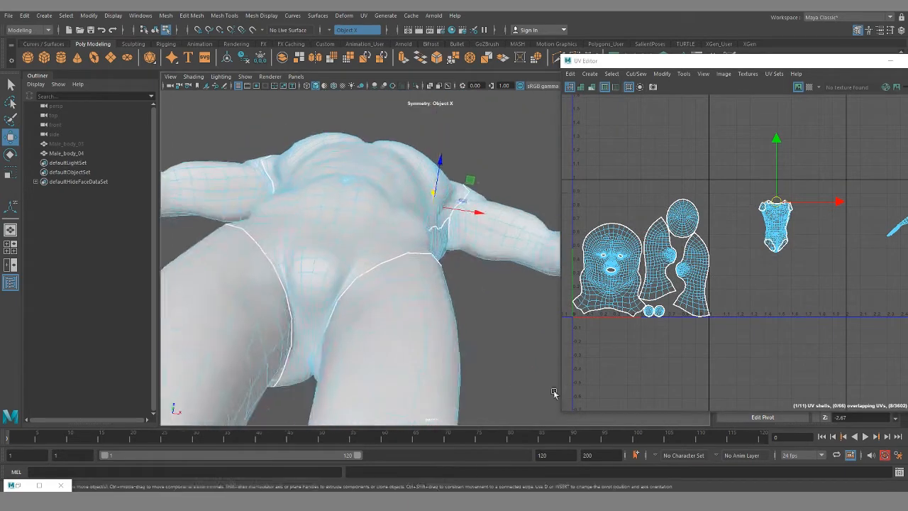
middle_click_drag(440, 341, 489, 255, "alt")
left_click_drag(490, 255, 413, 211, "alt")
right_click_drag(414, 210, 435, 254, "alt")
left_click_drag(434, 254, 429, 221, "alt")
right_click_drag(426, 201, 427, 183)
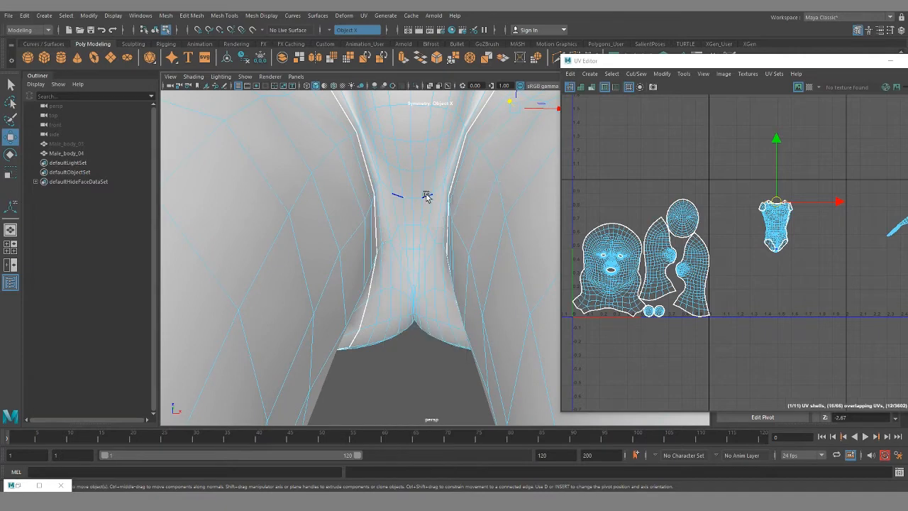
left_click_drag(429, 204, 403, 216, "alt")
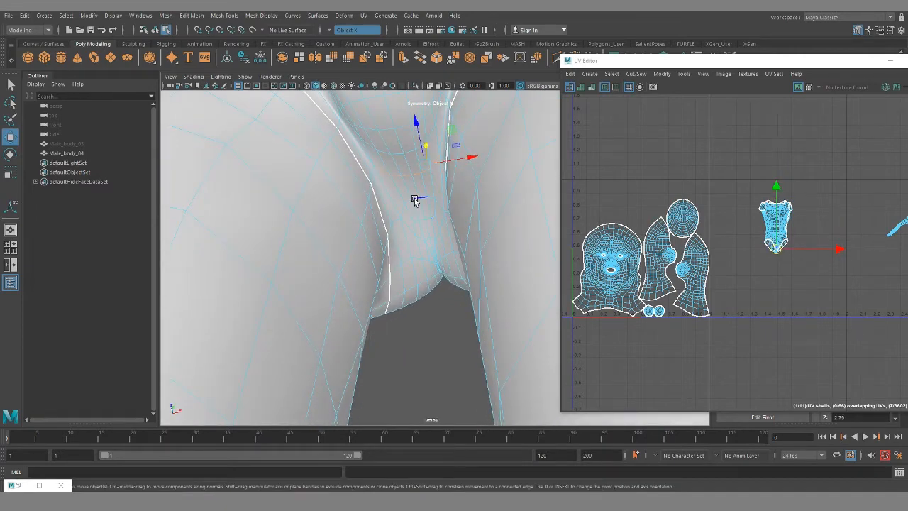
left_click_drag(444, 270, 395, 238, "alt")
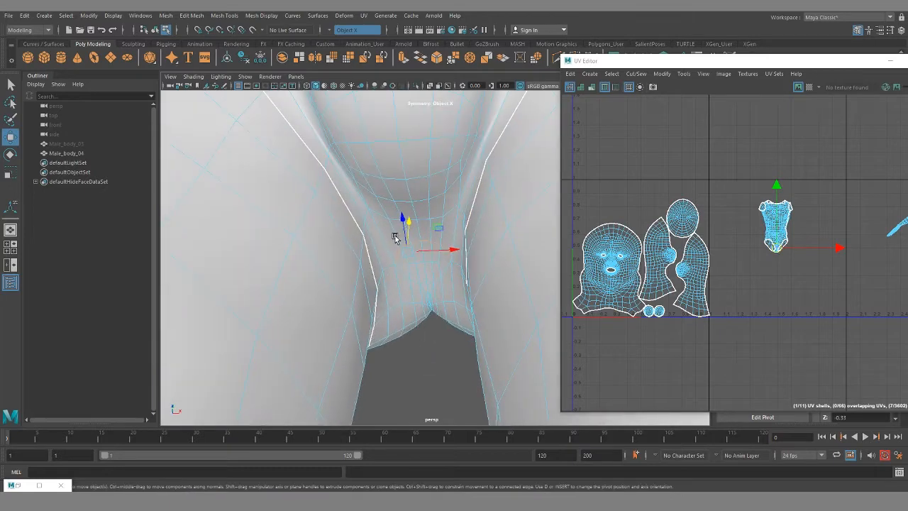
left_click_drag(378, 195, 381, 205, "alt")
double_click(419, 144)
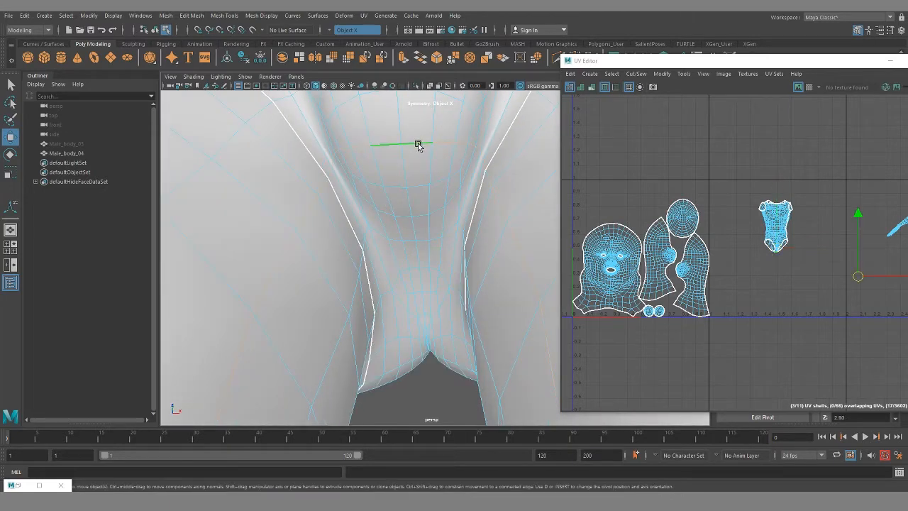
Extend the edge selection along the inner sides of both legs
right_click_drag(417, 147, 195, 206, "alt")
left_click_drag(342, 233, 426, 365, "alt")
right_click_drag(426, 364, 347, 251, "alt")
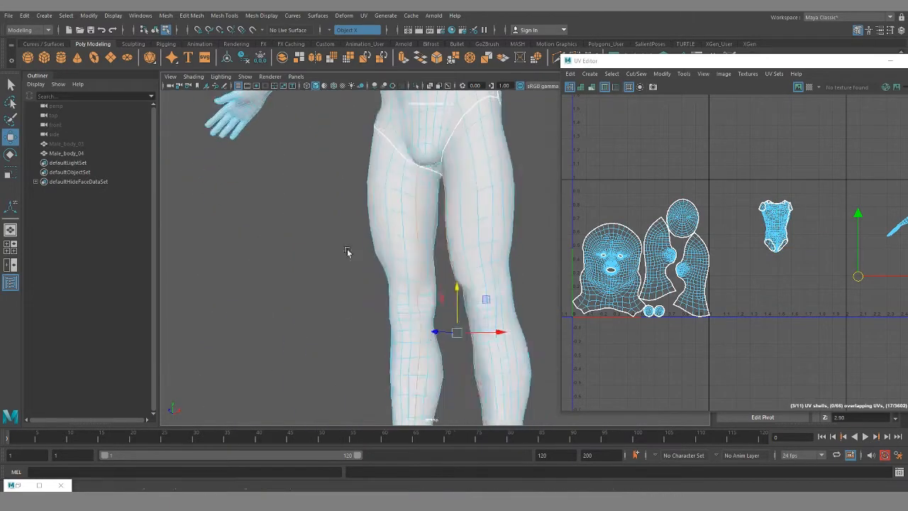
middle_click_drag(347, 252, 357, 224, "alt")
right_click_drag(399, 220, 450, 316, "alt")
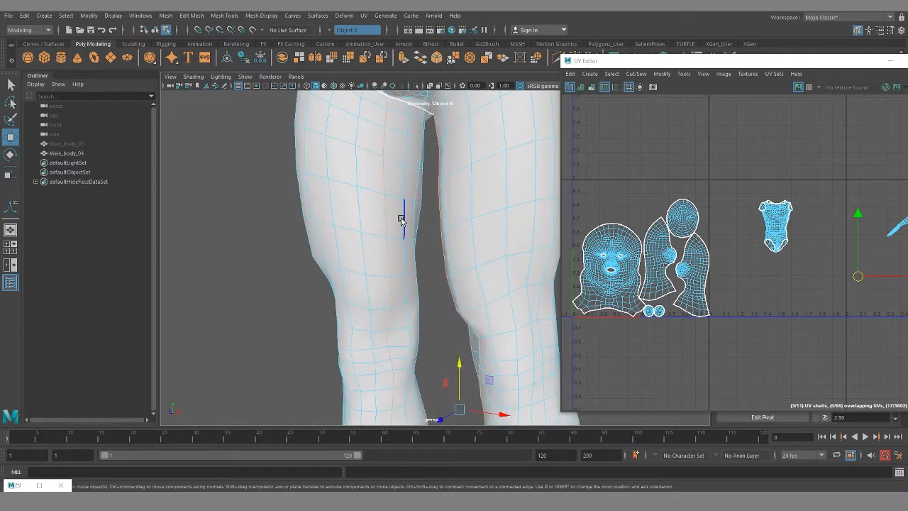
left_click_drag(397, 246, 418, 185, "alt")
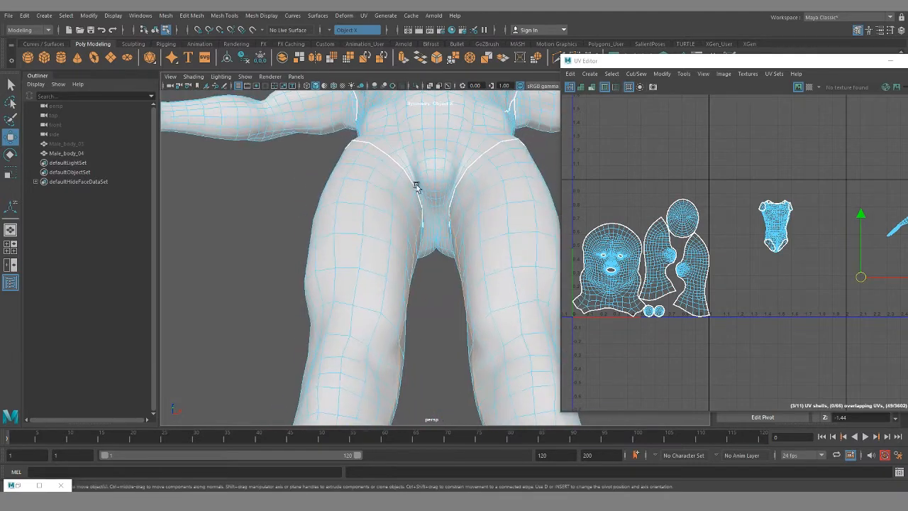
right_click_drag(417, 184, 466, 200, "alt")
mouse_move(467, 200)
left_mouse_down("alt")
mouse_move(454, 139)
mouse_move(380, 431)
left_mouse_up("alt")
left_click_drag(378, 188, 354, 327, "alt")
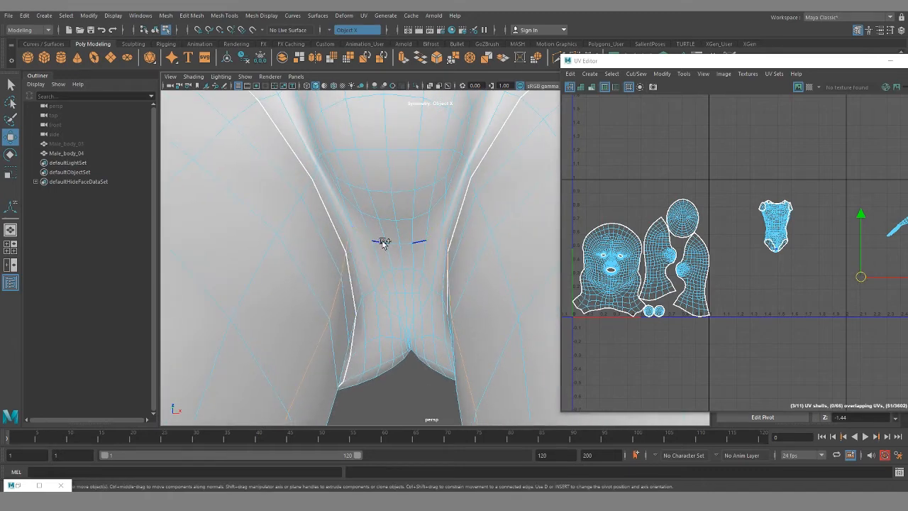
Refine the edge selection around the crotch and inner thighs where it meets the thigh cuts
right_click_drag(409, 347, 224, 319, "alt")
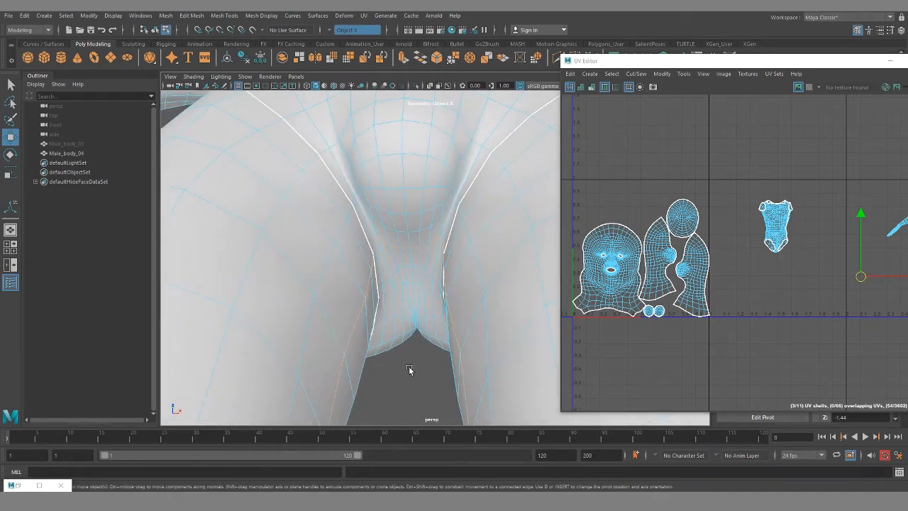
middle_click_drag(409, 369, 395, 305, "alt")
right_click_drag(376, 284, 206, 227, "alt")
middle_click_drag(436, 288, 404, 139, "alt")
right_click_drag(400, 234, 234, 248, "alt")
mouse_move(391, 325)
left_mouse_down("alt")
mouse_move(411, 215)
mouse_move(378, 233)
mouse_move(375, 205)
mouse_move(357, 207)
mouse_move(337, 308)
mouse_move(369, 243)
mouse_move(375, 263)
mouse_move(281, 258)
mouse_move(421, 259)
mouse_move(428, 286)
mouse_move(414, 249)
mouse_move(456, 320)
mouse_move(487, 333)
mouse_move(515, 366)
left_mouse_up("alt")
left_click_drag(363, 343, 176, 256)
mouse_move(337, 288)
left_mouse_down("alt")
mouse_move(365, 288)
mouse_move(330, 286)
left_mouse_up("alt")
middle_click_drag(398, 167, 468, 418, "alt")
middle_click_drag(411, 204, 430, 329, "alt")
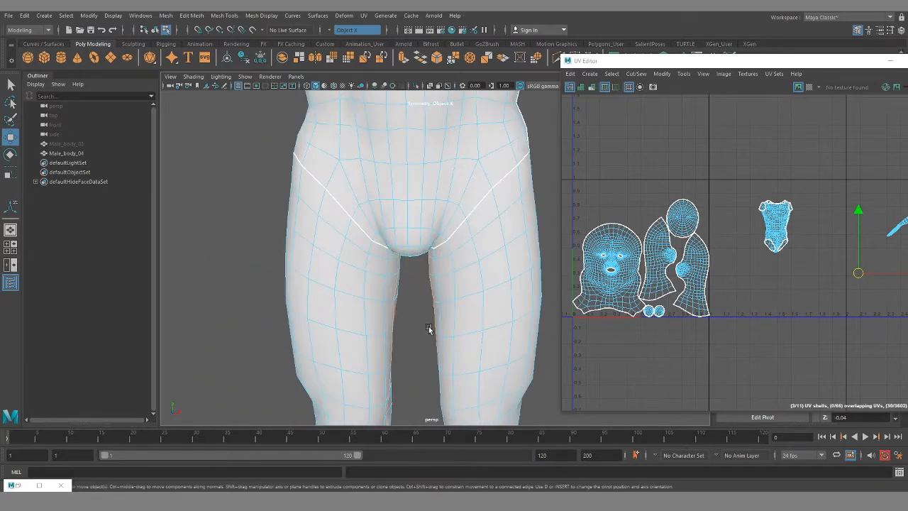
Check the selected edges from the crotch to the feet and cut the UVs along them
left_click_drag(430, 328, 429, 275, "alt")
middle_click_drag(410, 176, 415, 217, "alt")
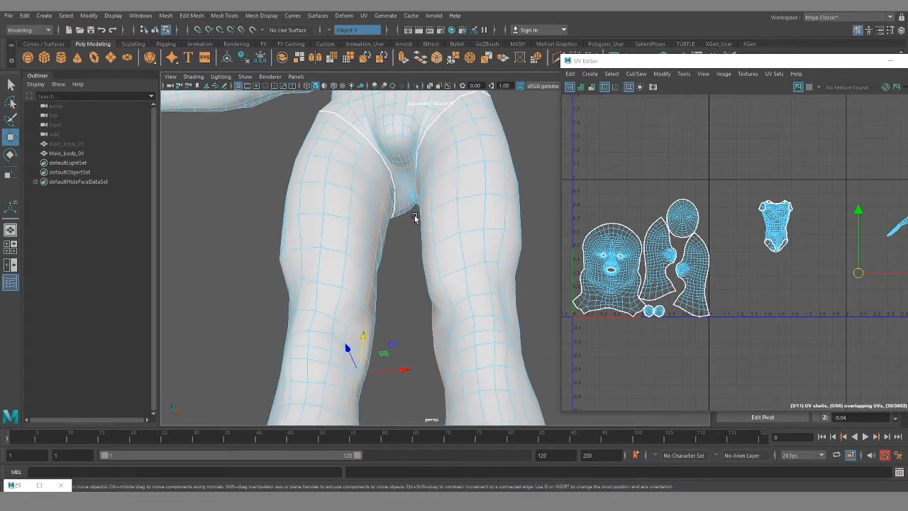
left_click_drag(426, 332, 419, 246, "alt")
left_click_drag(418, 212, 417, 252, "alt")
middle_click_drag(413, 208, 415, 248, "alt")
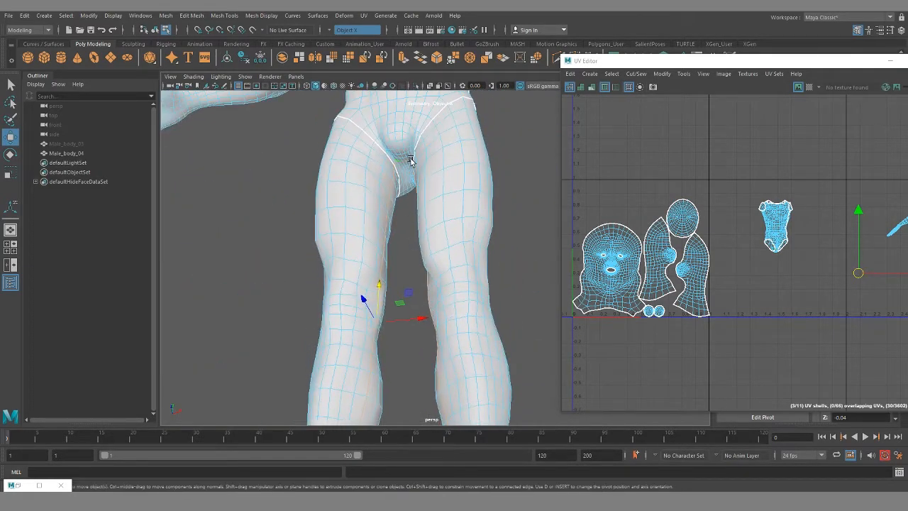
middle_click_drag(428, 397, 414, 248, "alt")
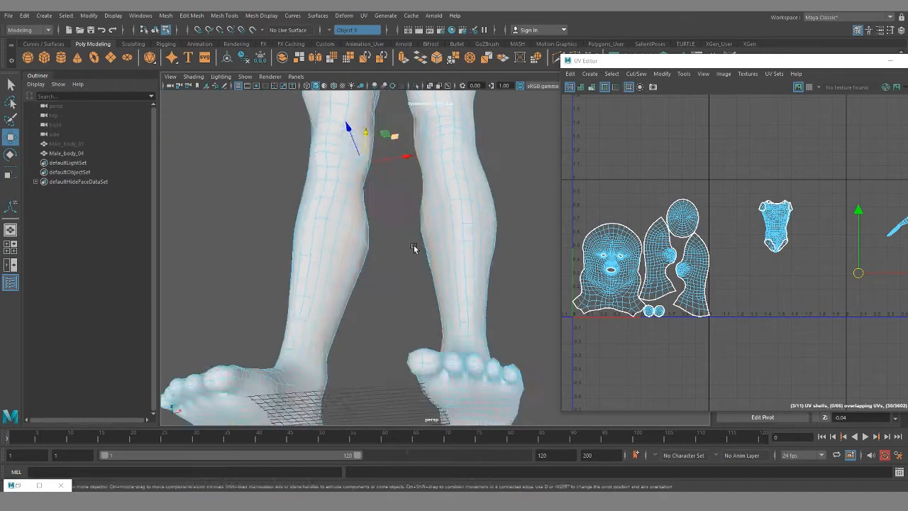
mouse_move(414, 248)
left_mouse_down("alt")
mouse_move(307, 286)
mouse_move(405, 310)
mouse_move(492, 286)
mouse_move(490, 331)
mouse_move(442, 298)
mouse_move(472, 262)
mouse_move(410, 258)
left_mouse_up("alt")
right_click_drag(409, 258, 542, 299, "alt")
left_click_drag(391, 223, 381, 245, "alt")
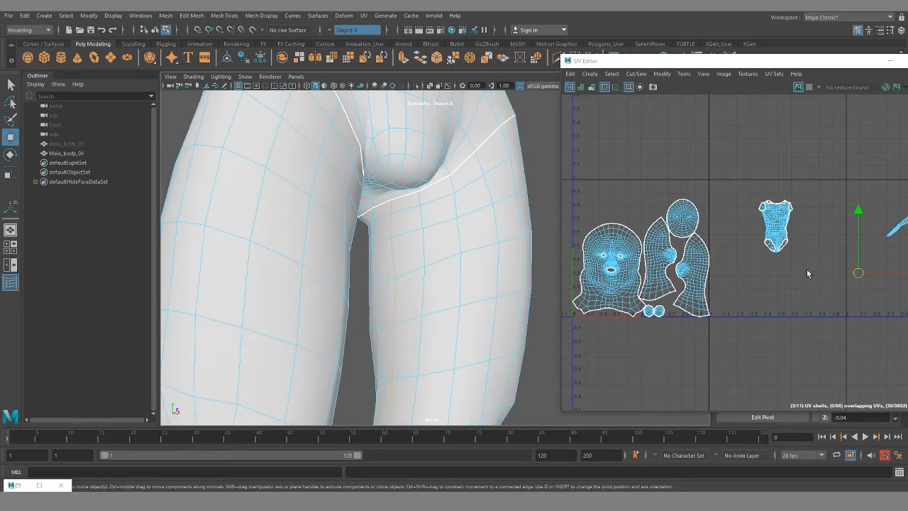
key("shift+x")
Select the whole torso UV shell in the UV layout and unfold it
middle_click_drag(762, 279, 752, 283, "alt")
right_click_drag(454, 241, 318, 282, "alt")
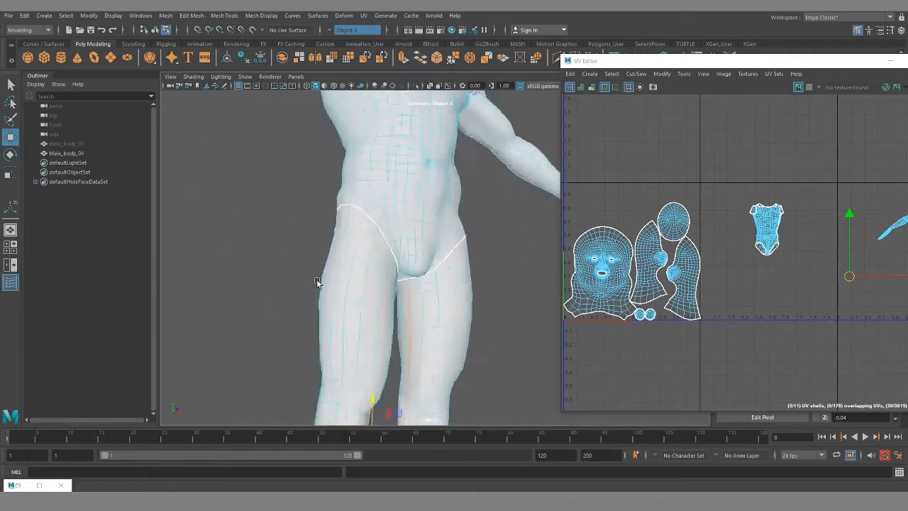
left_click_drag(318, 281, 445, 223, "alt")
key("f")
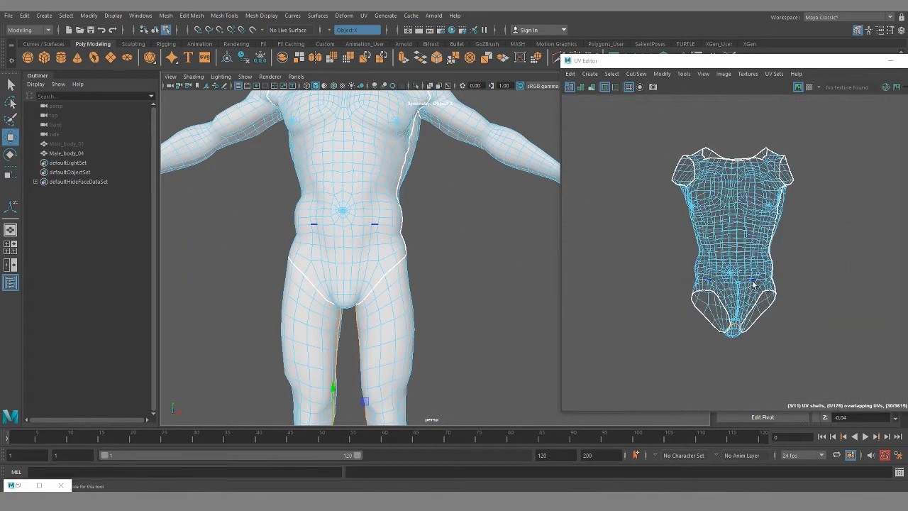
right_click(722, 190)
left_click(703, 179)
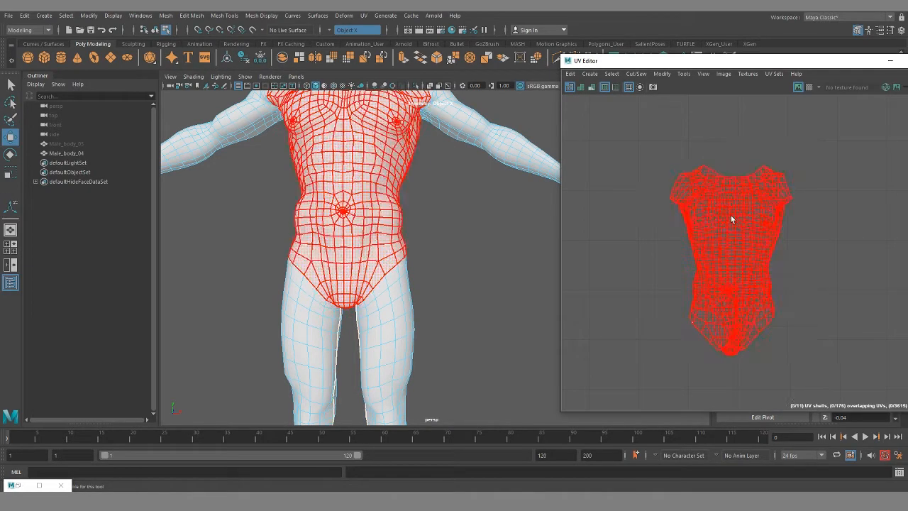
left_click(730, 215)
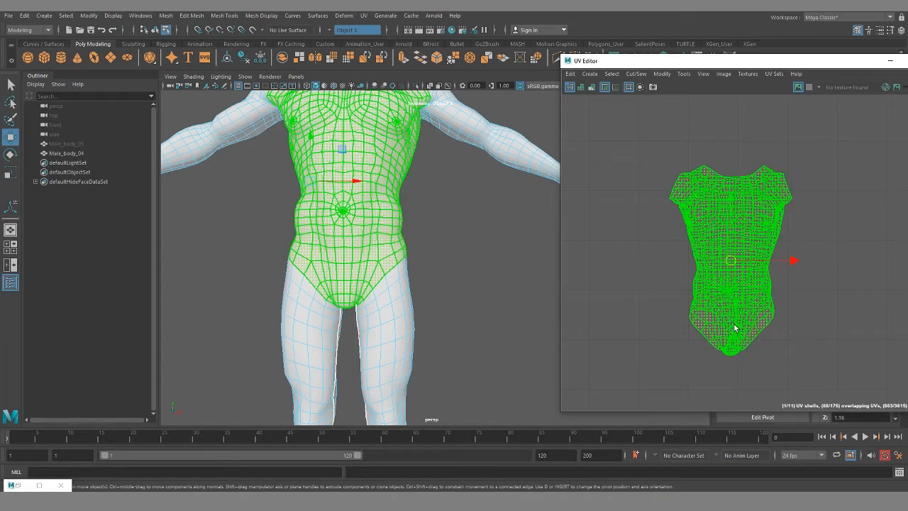
key("ctrl+u")
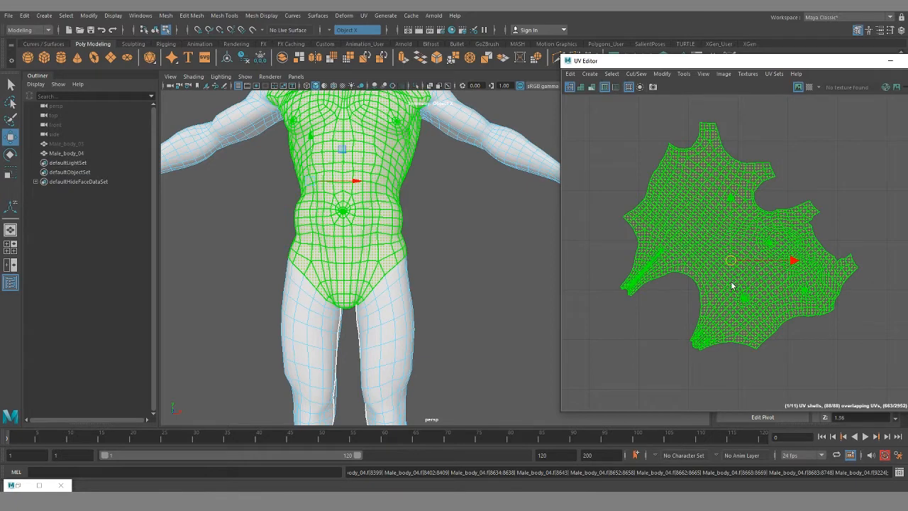
Lay out the torso UV shell and move it into the empty tile beside the head shells
scroll(750, 287, "down", 8)
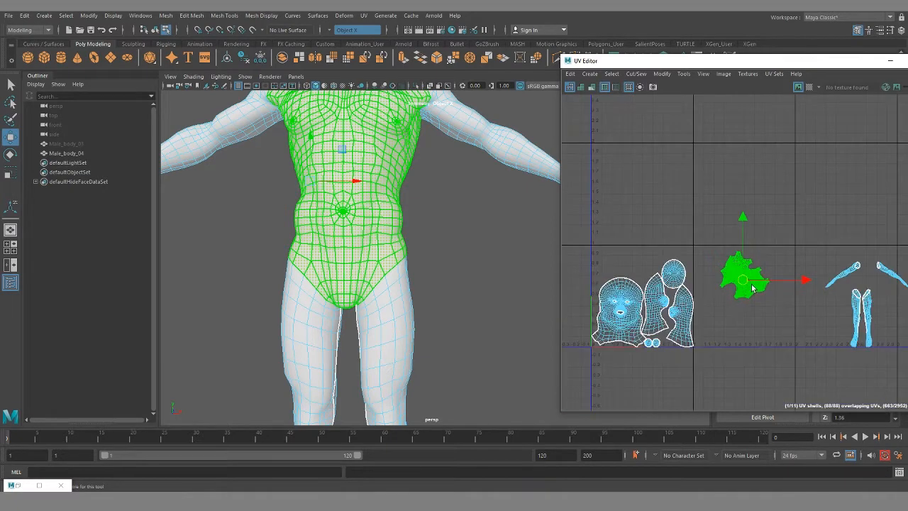
key("ctrl+l")
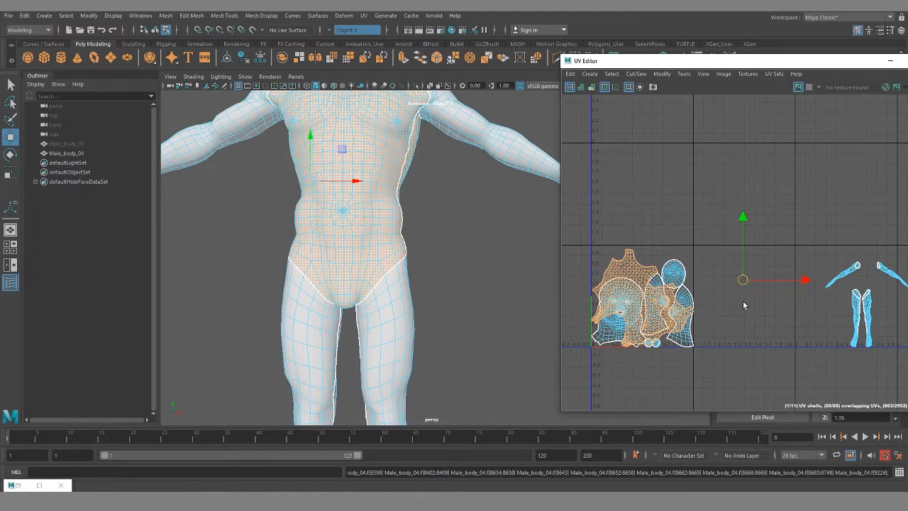
left_click_drag(743, 281, 851, 269)
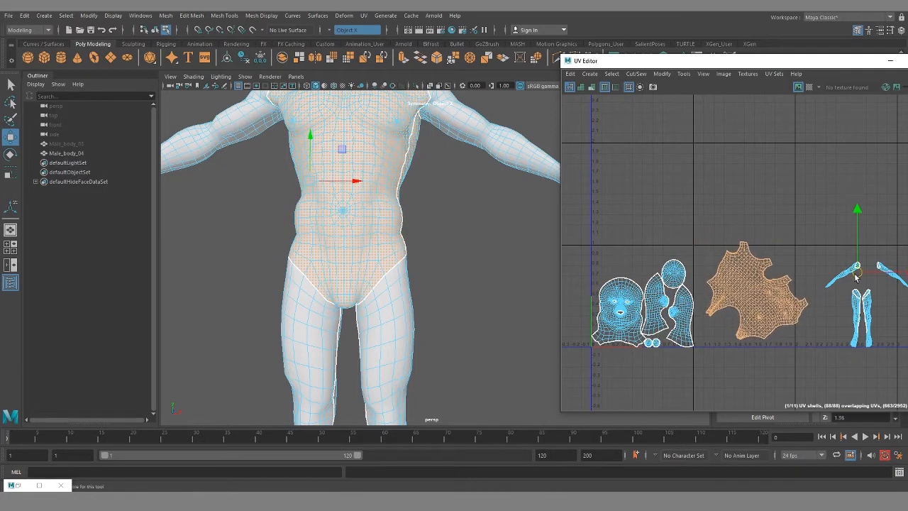
middle_click_drag(646, 305, 629, 300, "alt")
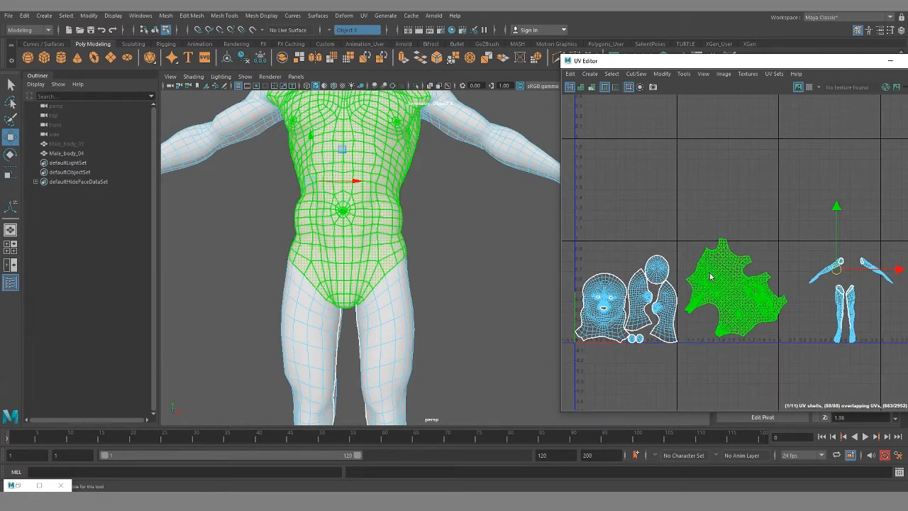
Reselect the torso UV shell and rotate it upright so the shoulder tips point up and the crotch ends point down
right_click_drag(711, 273, 676, 259)
left_click(724, 288)
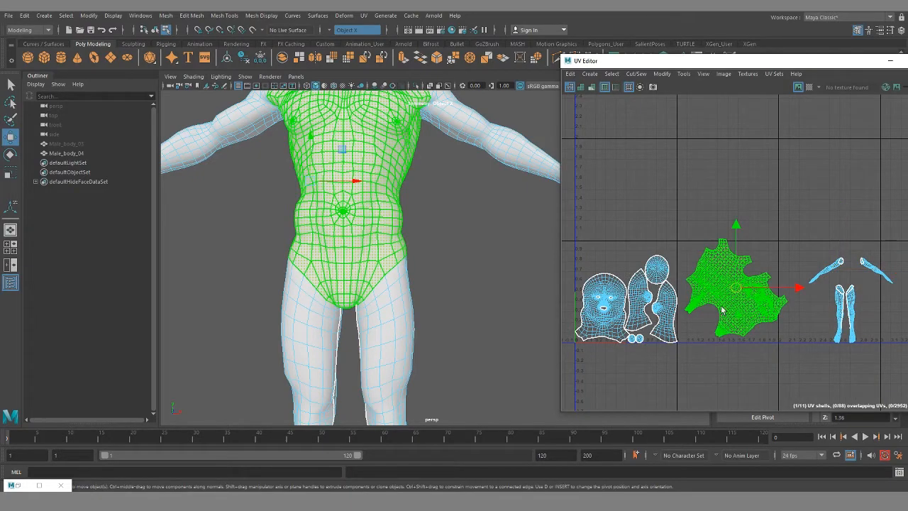
scroll(722, 310, "up", 3)
key("e")
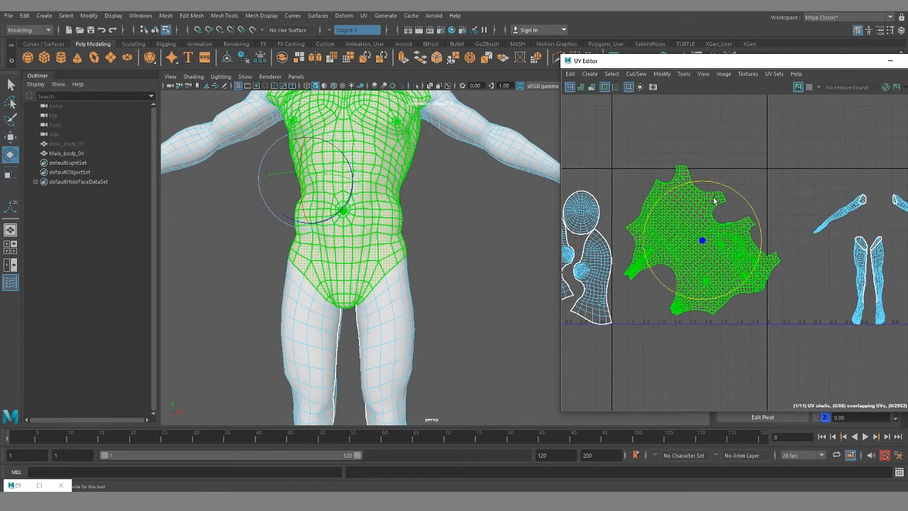
left_click_drag(714, 201, 674, 199)
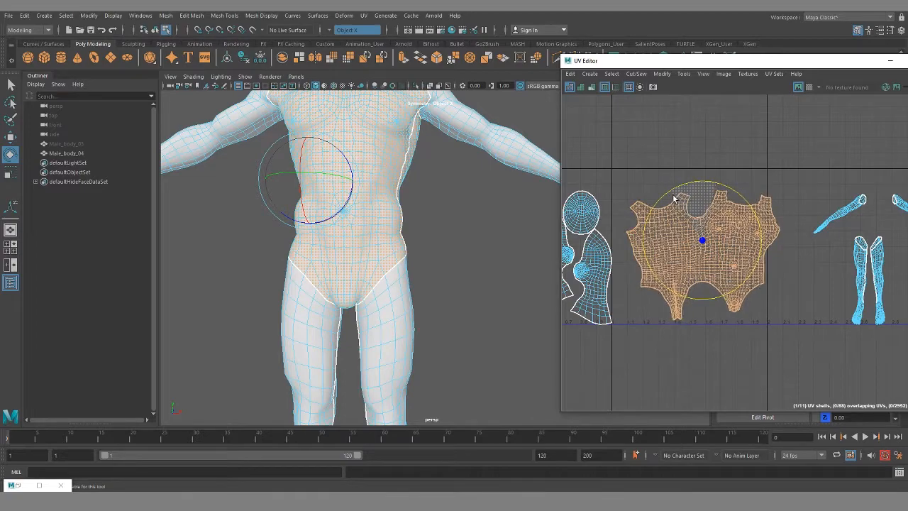
Shift the torso shell slightly sideways to fit within its UV tile and fine-tune its rotation
key("w")
left_click_drag(760, 239, 748, 242)
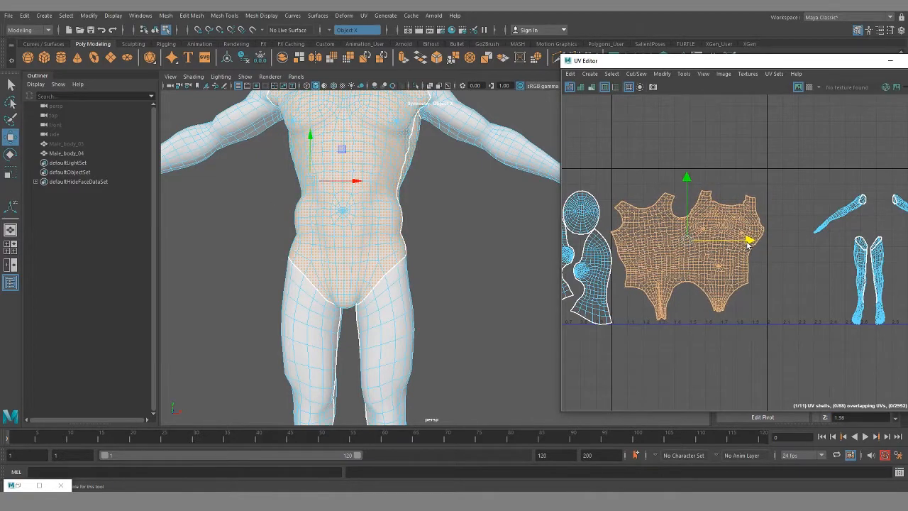
scroll(752, 252, "up", 3)
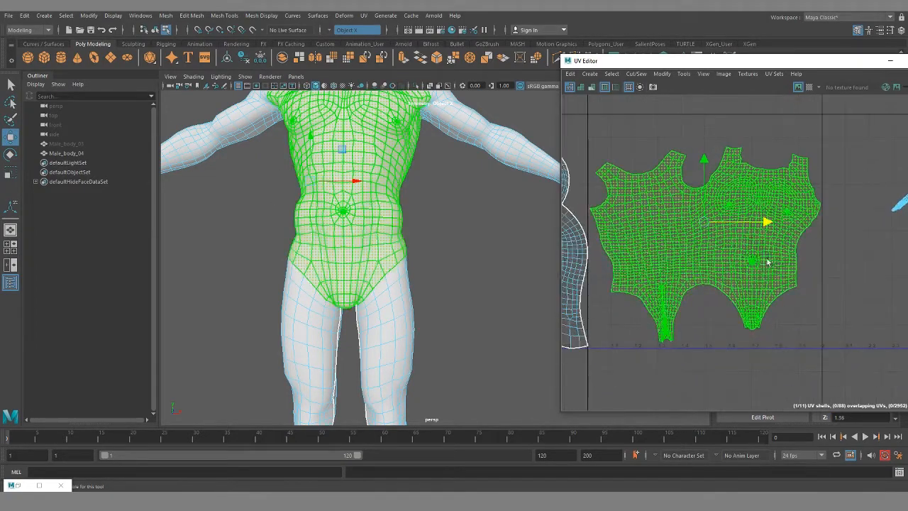
key("e")
left_click_drag(749, 184, 752, 189)
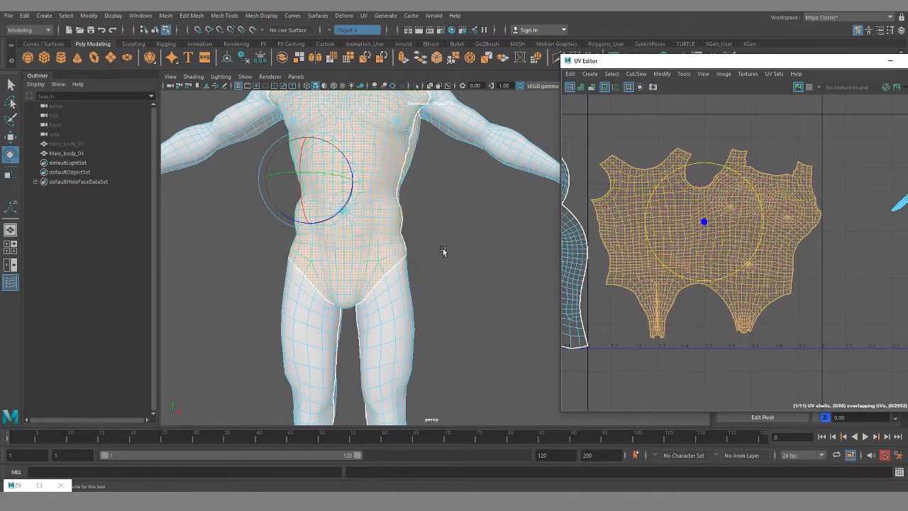
Examine the torso mesh from the front, side and back against its unfolded UV shell
left_click_drag(441, 251, 415, 276, "alt")
right_click_drag(647, 178, 772, 327, "alt")
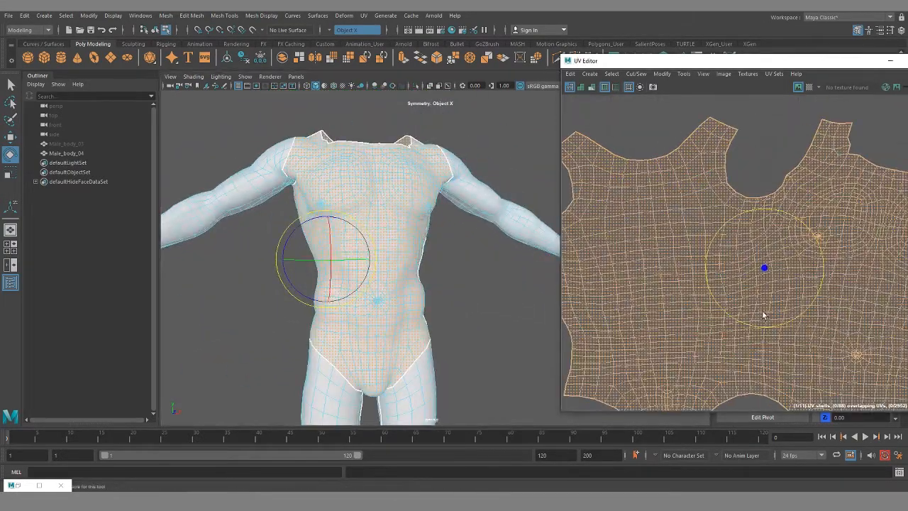
middle_click_drag(760, 303, 726, 251, "alt")
left_click_drag(318, 287, 360, 301, "alt")
right_click_drag(712, 298, 749, 234, "alt")
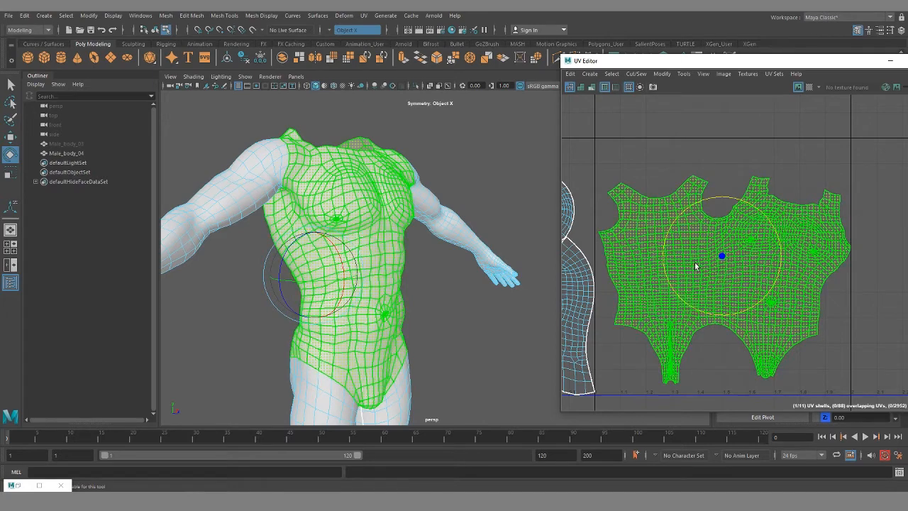
scroll(368, 297, "down", 6)
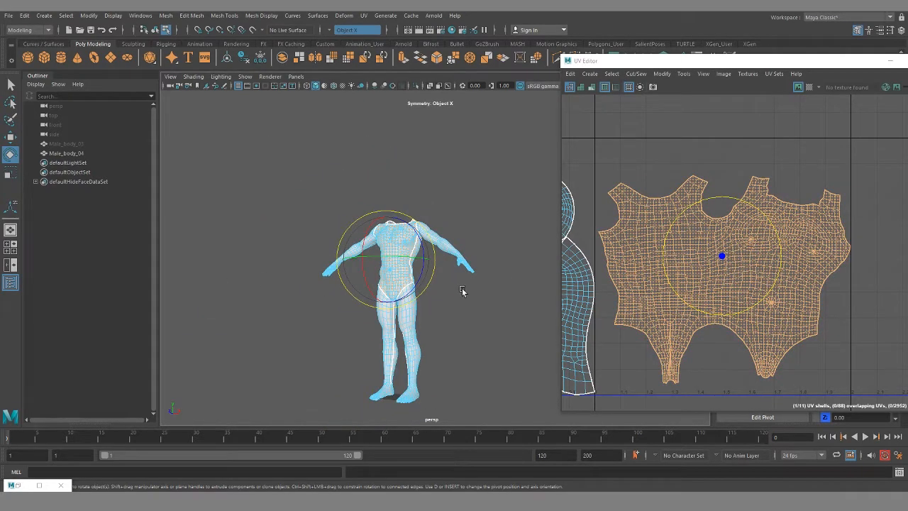
scroll(461, 292, "up", 5)
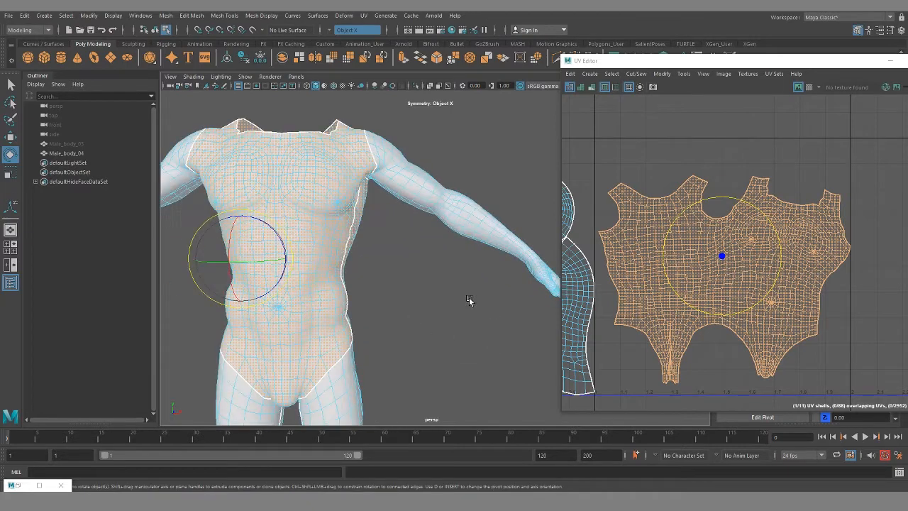
left_click_drag(469, 301, 272, 300, "alt")
left_click_drag(448, 265, 410, 289, "alt")
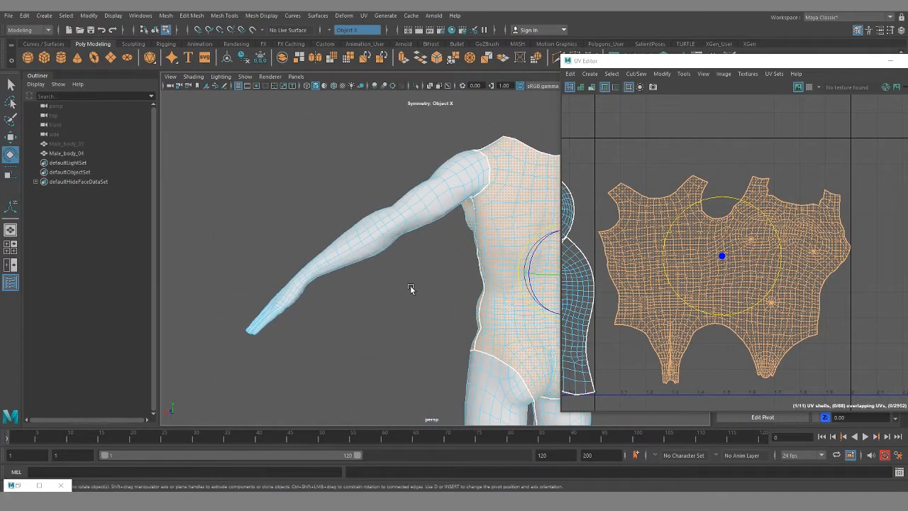
Select both leg UV shells and move them horizontally into the next tile, away from the arm shells
scroll(683, 292, "down", 5)
middle_click_drag(740, 291, 597, 288, "alt")
scroll(651, 286, "up", 4)
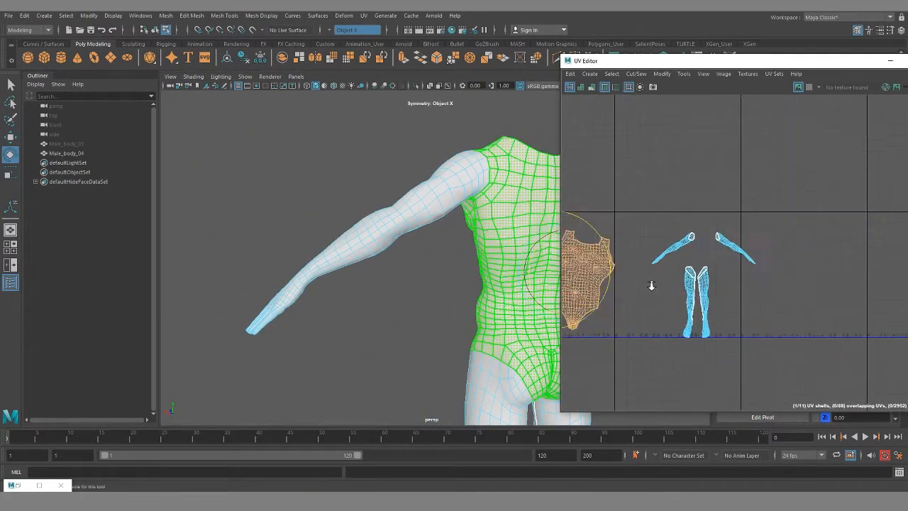
mouse_move(694, 305)
middle_mouse_down("alt")
mouse_move(734, 341)
mouse_move(682, 305)
middle_mouse_up("alt")
right_click_drag(698, 268, 672, 259)
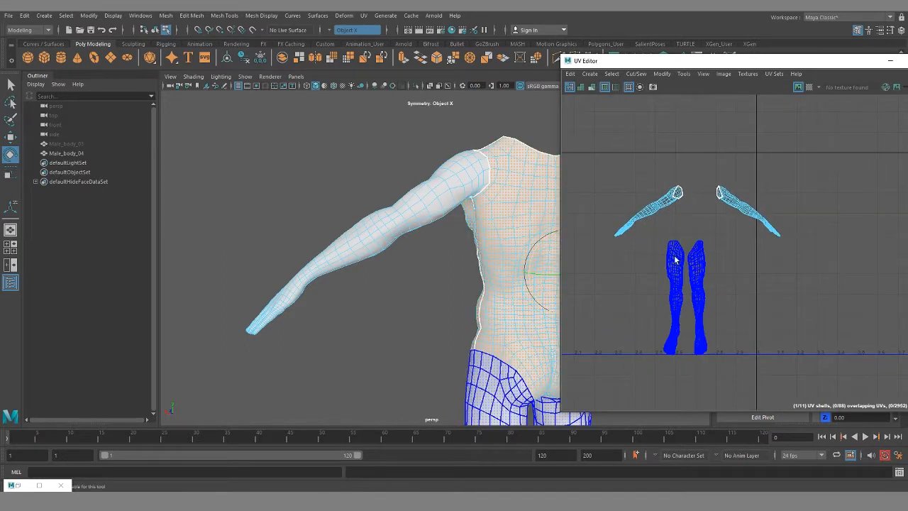
left_click(693, 276)
key("w")
left_click_drag(747, 299, 907, 300)
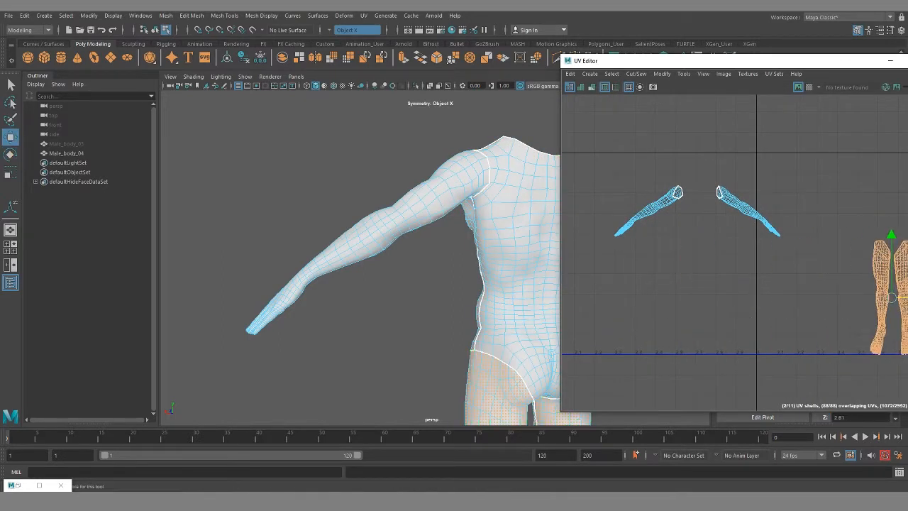
middle_click_drag(748, 279, 798, 327, "alt")
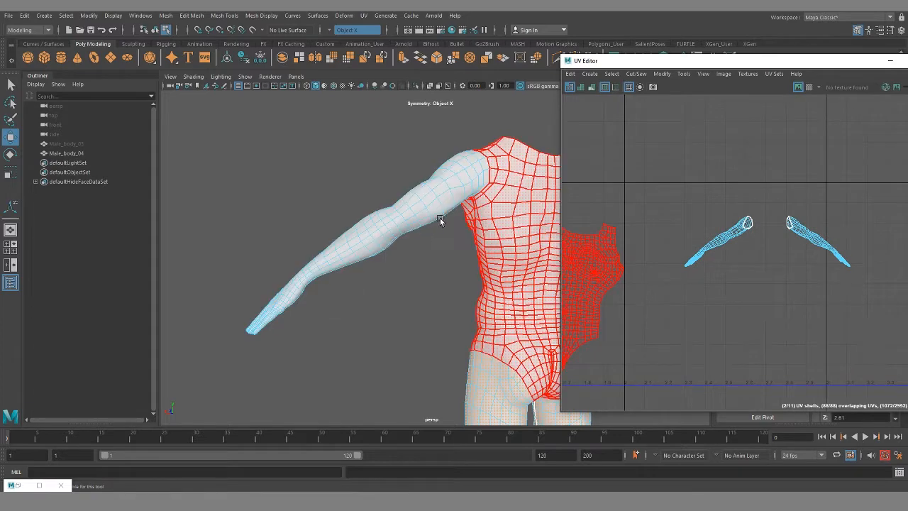
Inspect the arm for a seam path and select the starting edge at the back of the shoulder
left_click_drag(440, 218, 475, 185, "alt")
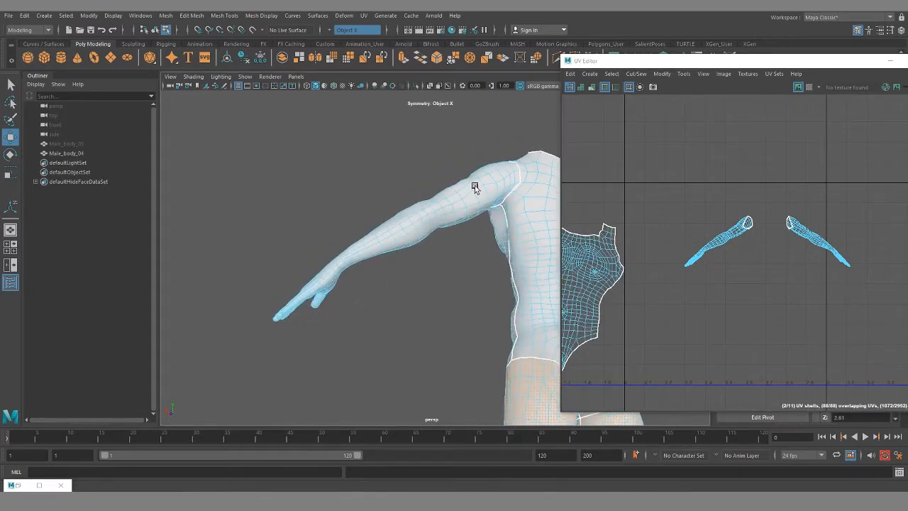
middle_click_drag(357, 268, 395, 281, "alt")
right_click_drag(395, 291, 438, 296, "alt")
left_click_drag(437, 294, 450, 272, "alt")
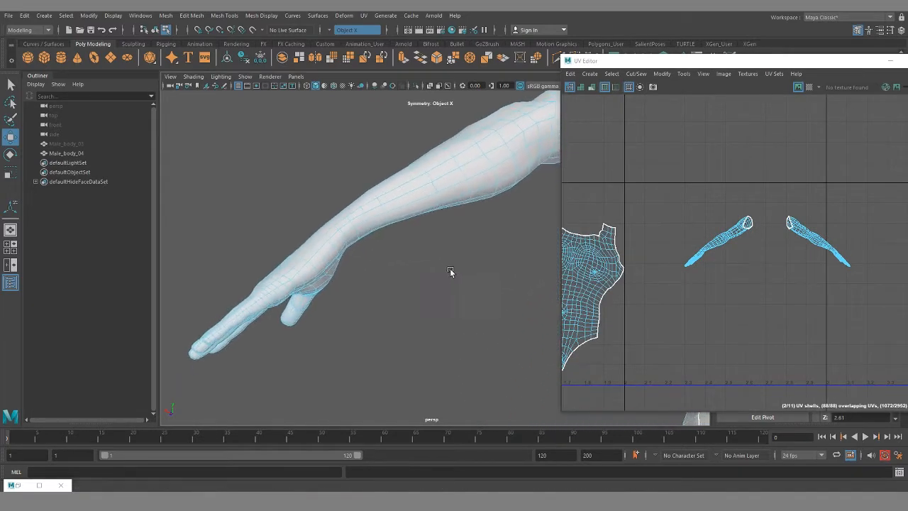
middle_click_drag(452, 259, 296, 341, "alt")
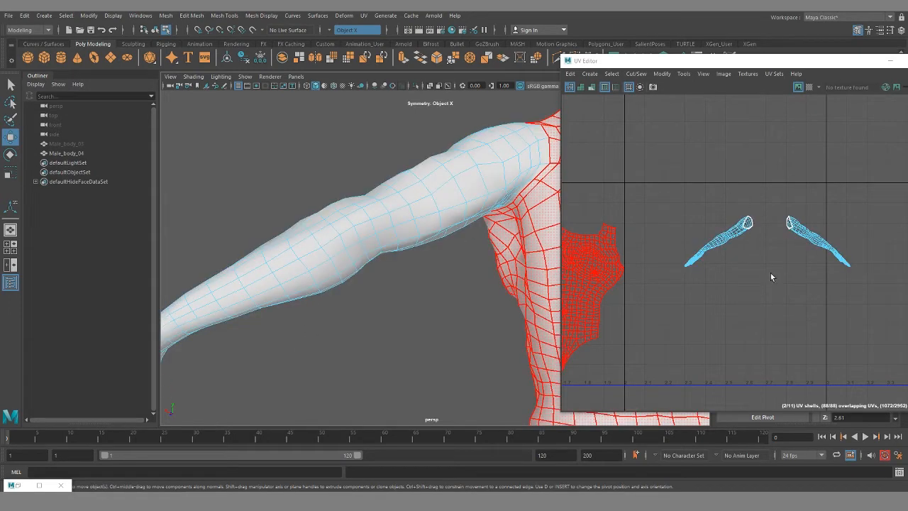
left_click_drag(365, 222, 402, 240, "alt")
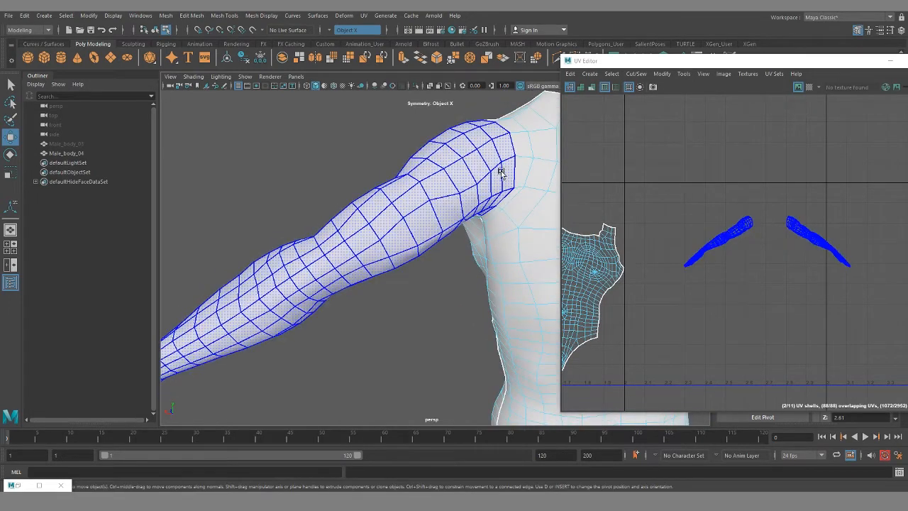
right_click_drag(496, 169, 504, 157)
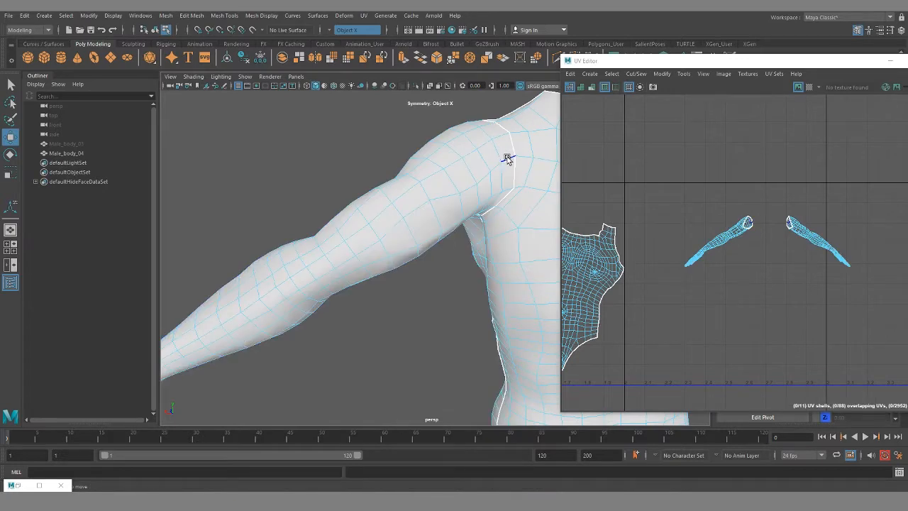
left_click(508, 158)
Extend the edge selection into a loop running along the arms from the shoulders to the hands
left_click_drag(501, 183, 398, 233, "alt")
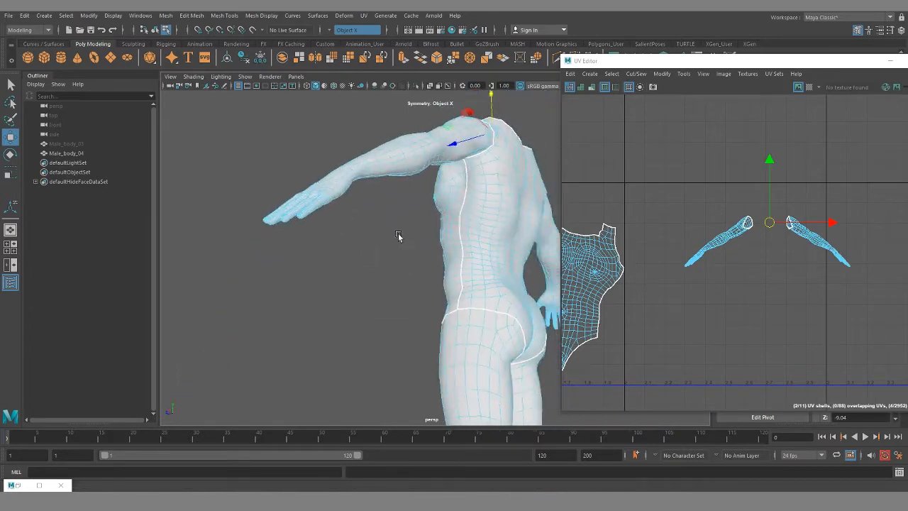
right_click_drag(398, 234, 403, 277, "alt")
middle_click_drag(403, 277, 460, 321, "alt")
left_click_drag(460, 322, 348, 255, "alt")
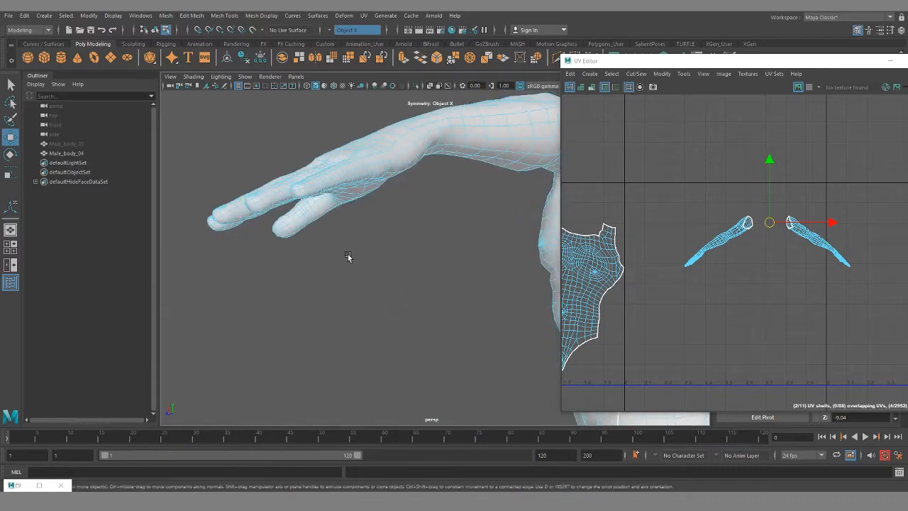
middle_click_drag(347, 255, 386, 274, "alt")
right_click_drag(387, 273, 419, 350, "alt")
left_click_drag(419, 350, 417, 234, "alt")
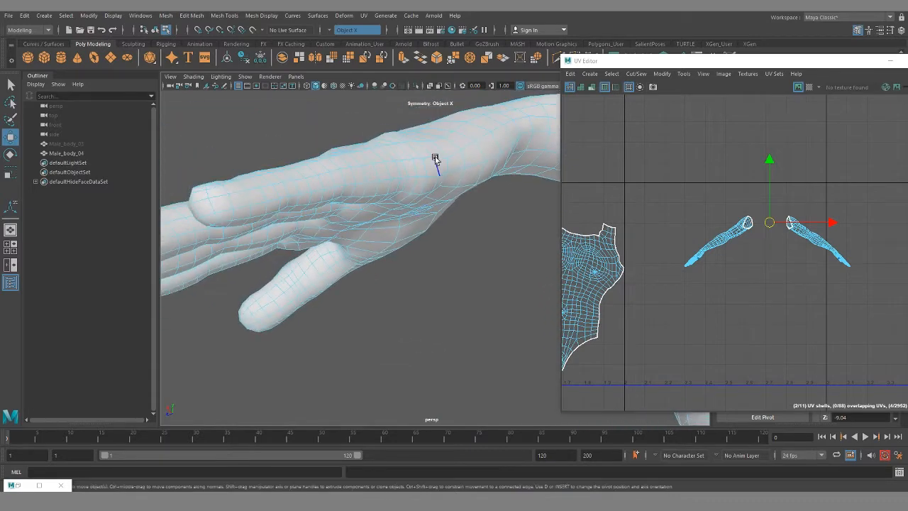
left_click_drag(287, 187, 282, 295, "alt")
double_click(398, 230)
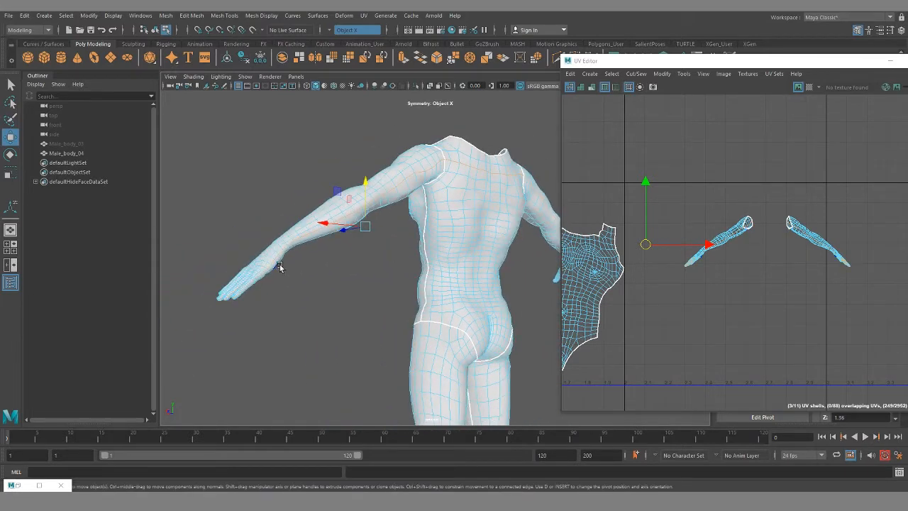
Deselect the loop edges that run across the upper back, keeping only the arm edges selected
left_click_drag(396, 189, 395, 262, "alt")
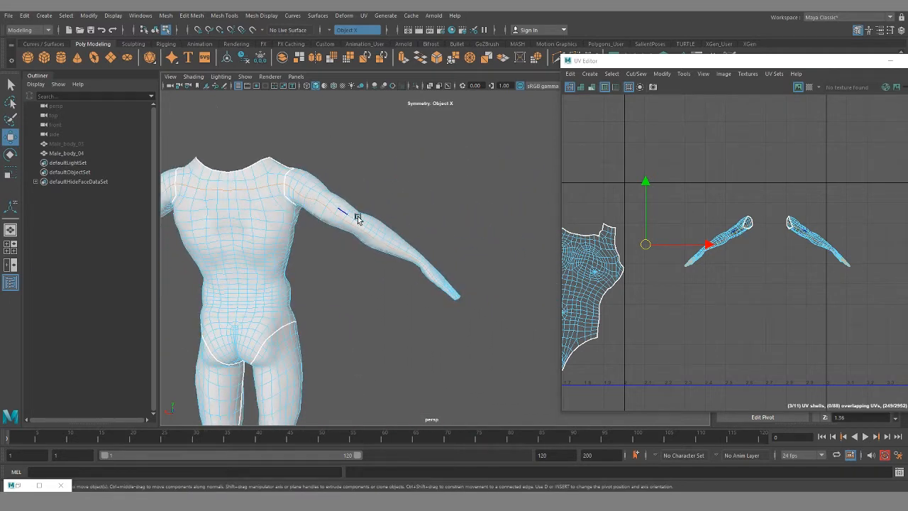
left_click_drag(273, 246, 364, 239, "alt")
right_click_drag(364, 239, 331, 296, "alt")
middle_click_drag(331, 295, 432, 261, "alt")
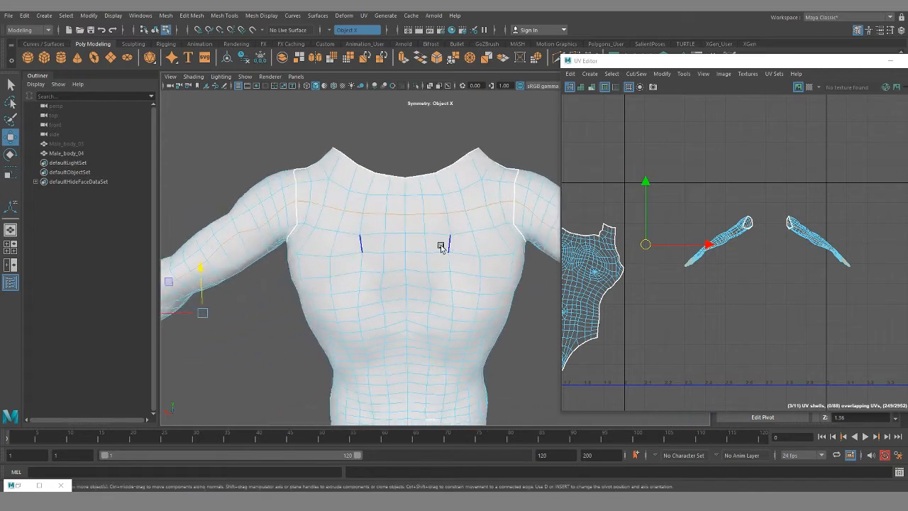
left_click_drag(435, 246, 435, 246, "ctrl")
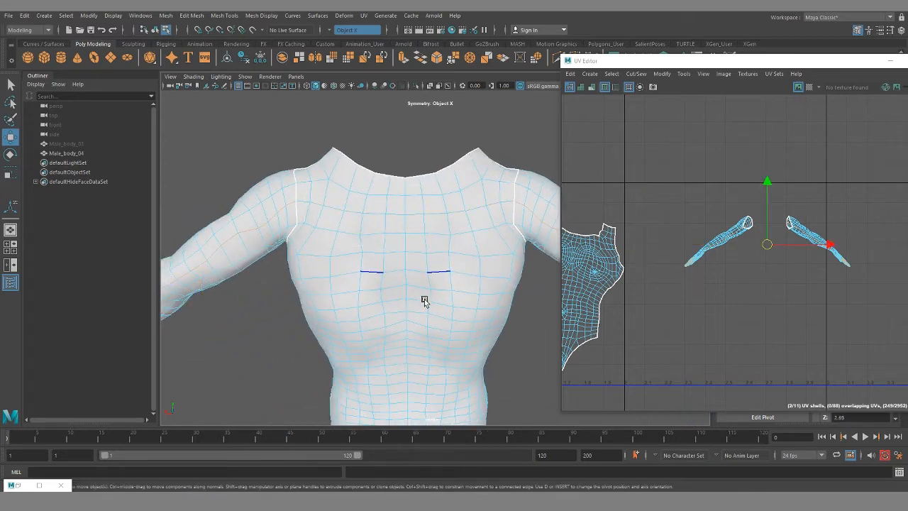
Check the selected edges on the arms and cut the UVs along them
middle_click_drag(363, 295, 396, 316, "alt")
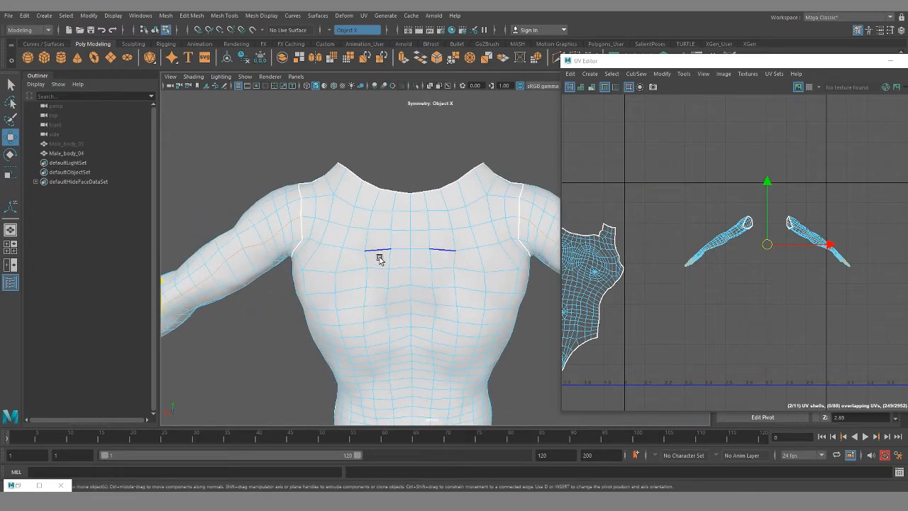
left_click_drag(378, 255, 312, 263, "alt")
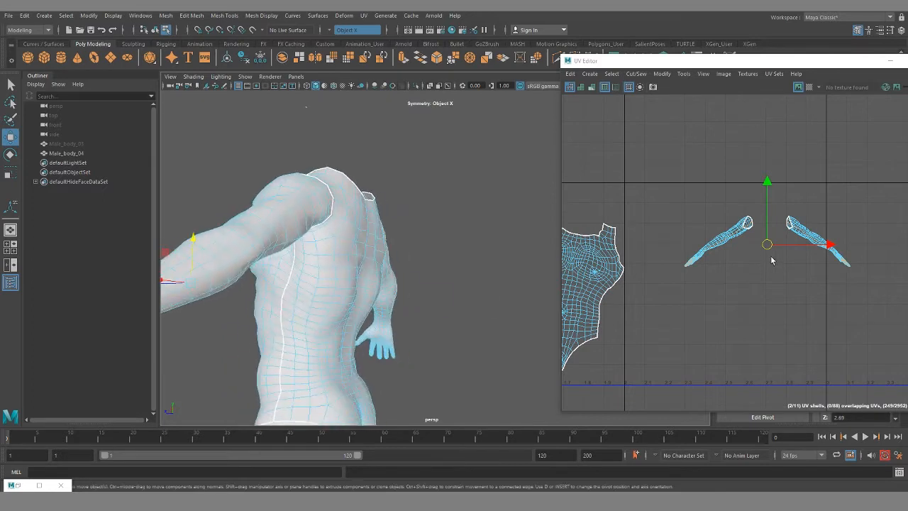
key("shift+x")
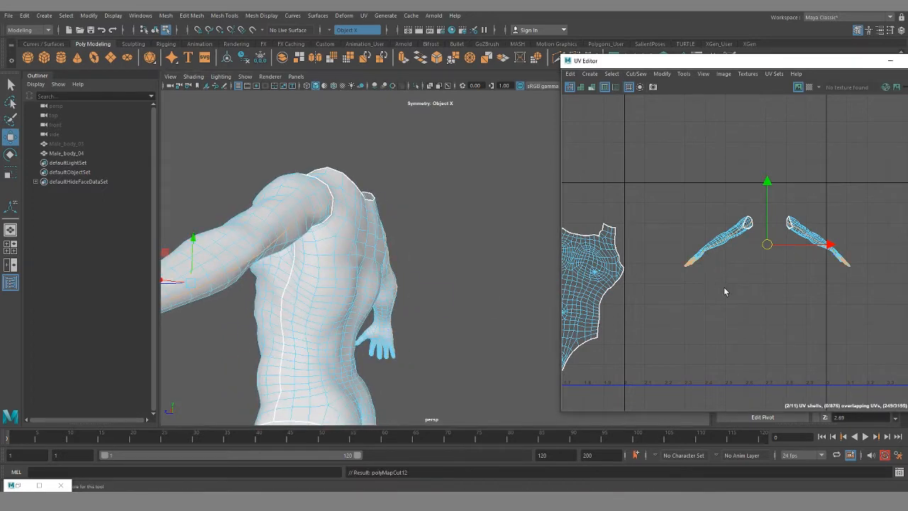
Select both arm UV shells and unfold them
middle_click_drag(725, 287, 667, 290, "alt")
right_click_drag(673, 238, 643, 227)
left_click(667, 236)
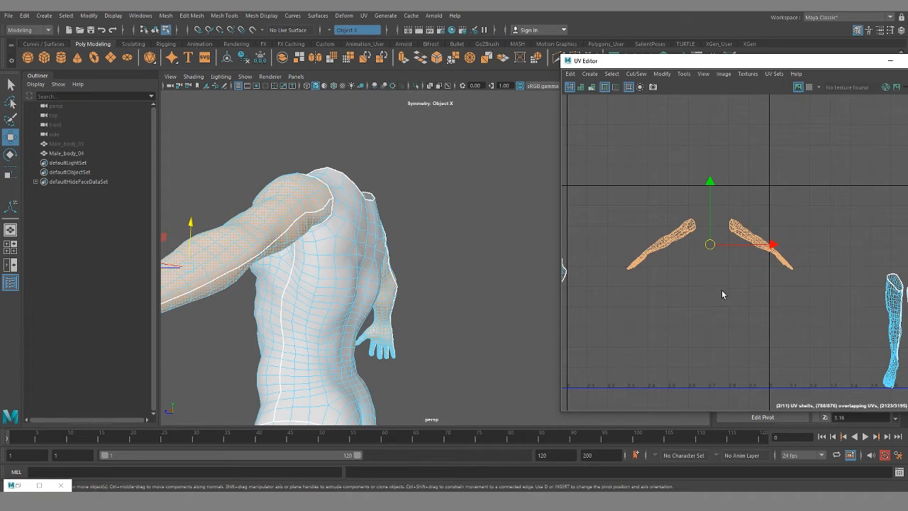
key("ctrl+u")
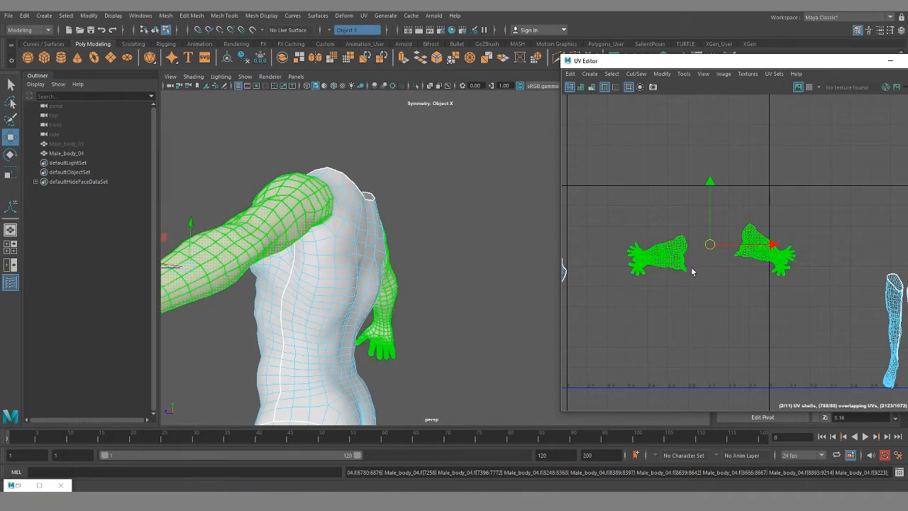
scroll(689, 285, "down", 2)
middle_click_drag(671, 327, 735, 310, "alt")
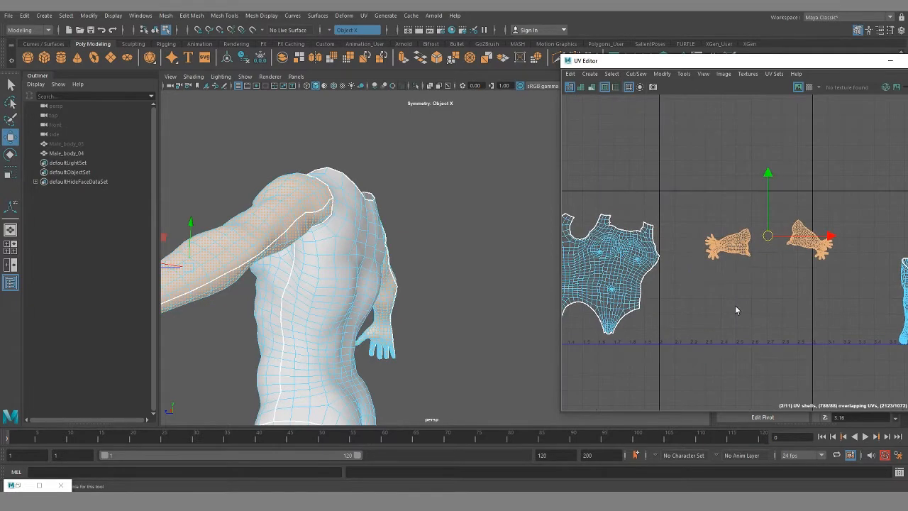
middle_click_drag(772, 286, 713, 267, "alt")
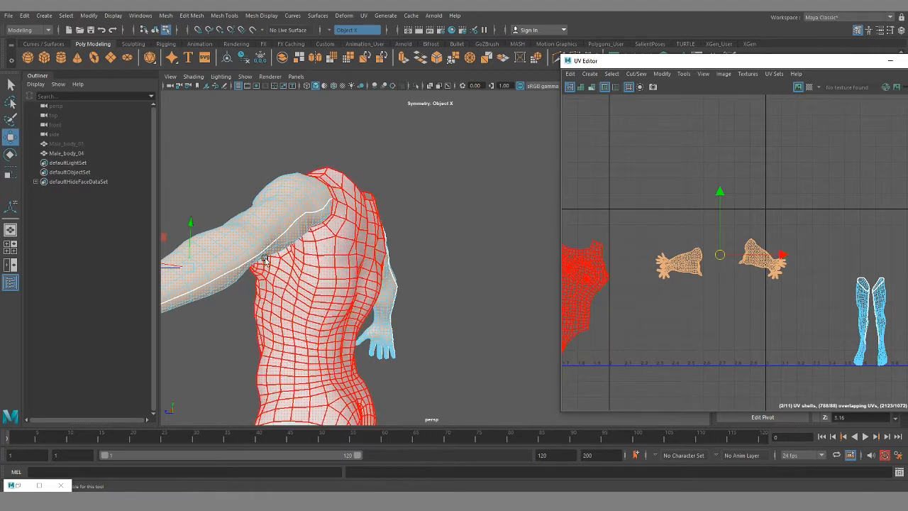
left_click(304, 178)
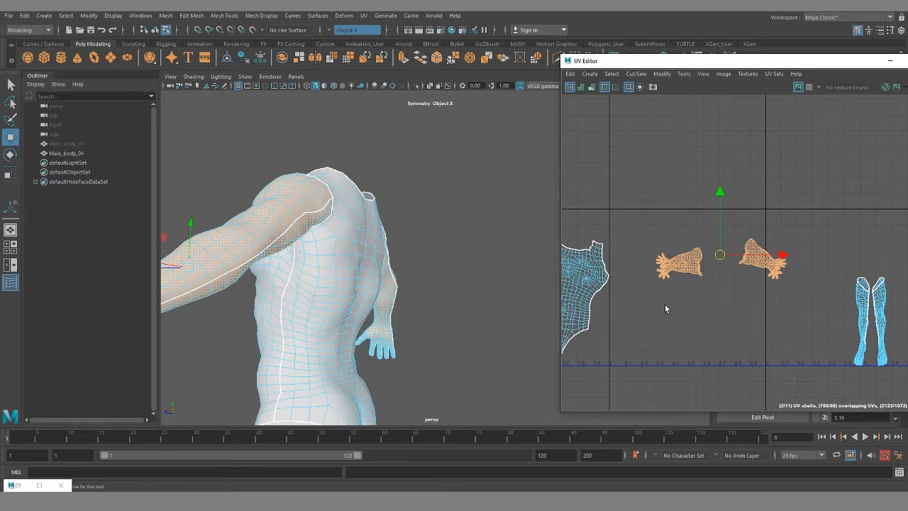
scroll(665, 308, "down", 2)
left_click_drag(506, 314, 351, 280, "alt")
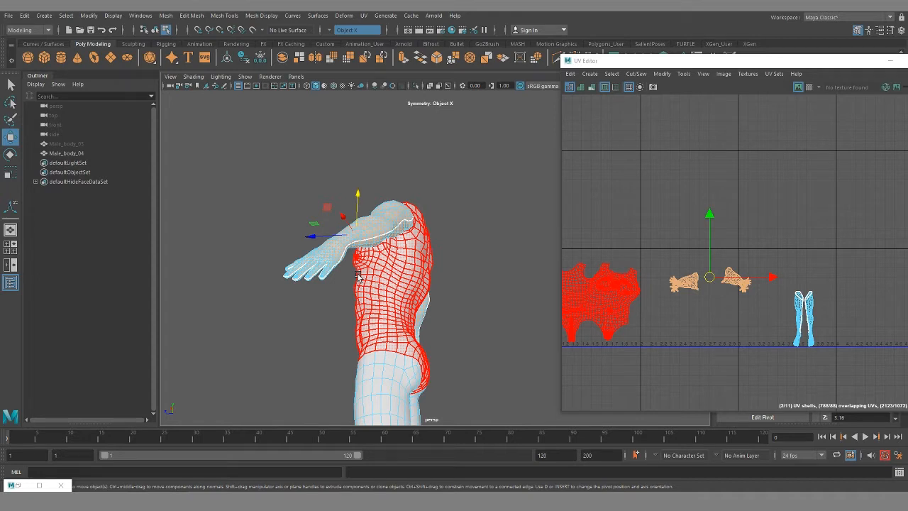
scroll(698, 350, "up", 5)
middle_click_drag(734, 306, 693, 333, "alt")
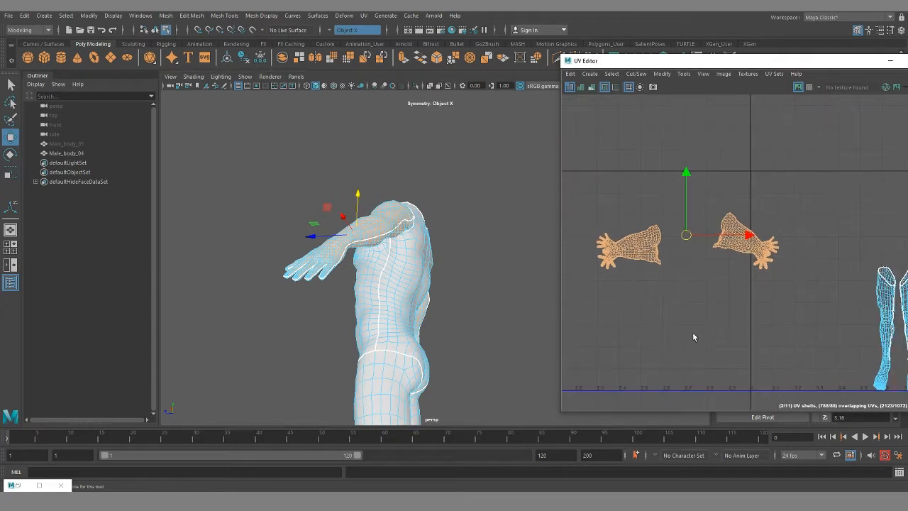
Lay out the unfolded arm shells and move them into the UV tile between U 2 and 3, beside the torso
left_click(662, 239)
scroll(697, 308, "down", 4)
key("ctrl+l")
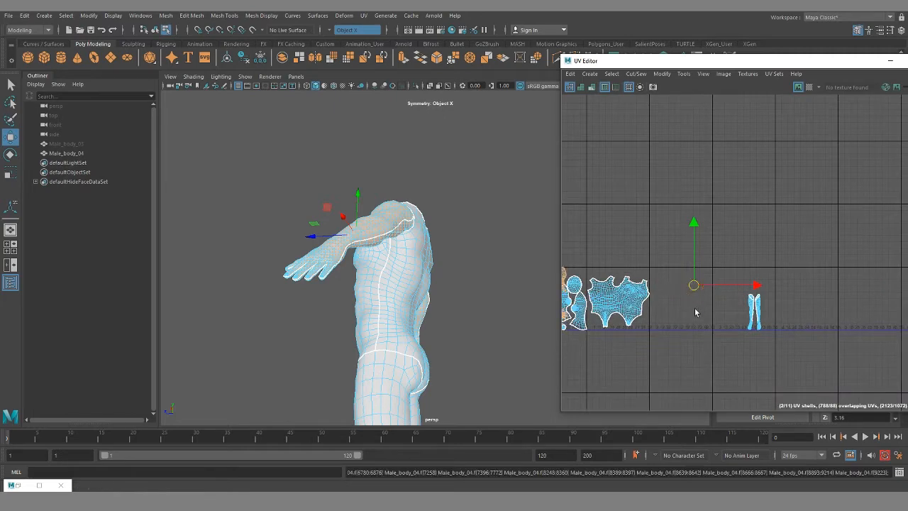
scroll(658, 321, "down", 2)
middle_click_drag(639, 329, 700, 325, "alt")
left_click(637, 310)
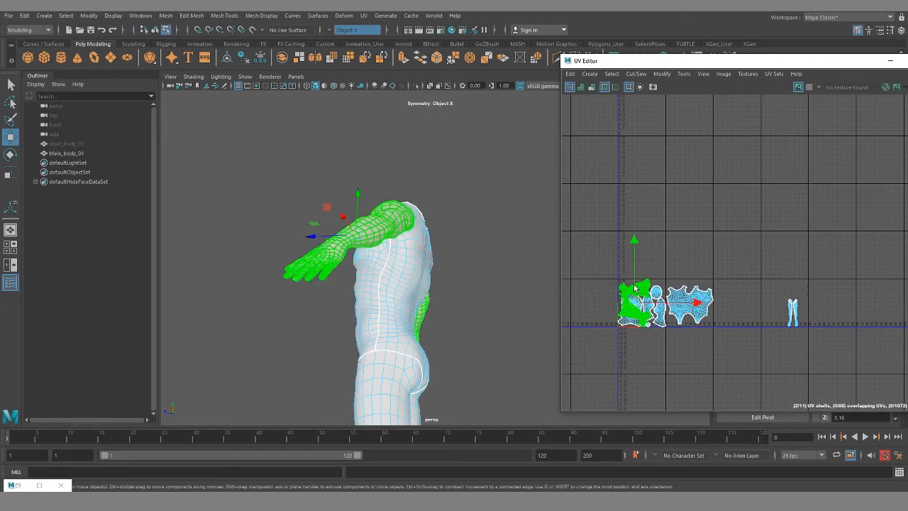
left_click_drag(637, 310, 736, 310)
scroll(755, 342, "up", 3)
scroll(755, 343, "up", 1)
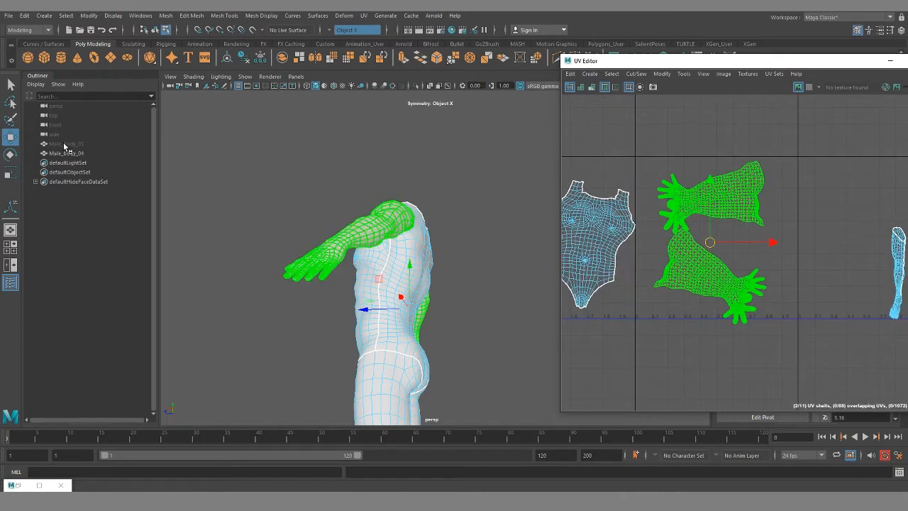
Switch visibility to Male_body_03 to examine its UV tile layout, and switch back to Male_body_04
left_click_drag(64, 145, 71, 155)
key("h")
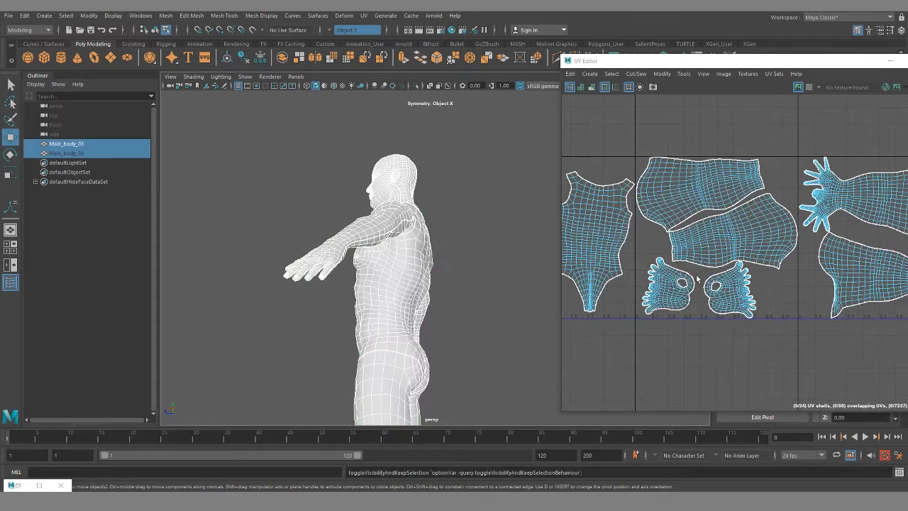
scroll(697, 276, "down", 2)
middle_click_drag(738, 270, 651, 277, "alt")
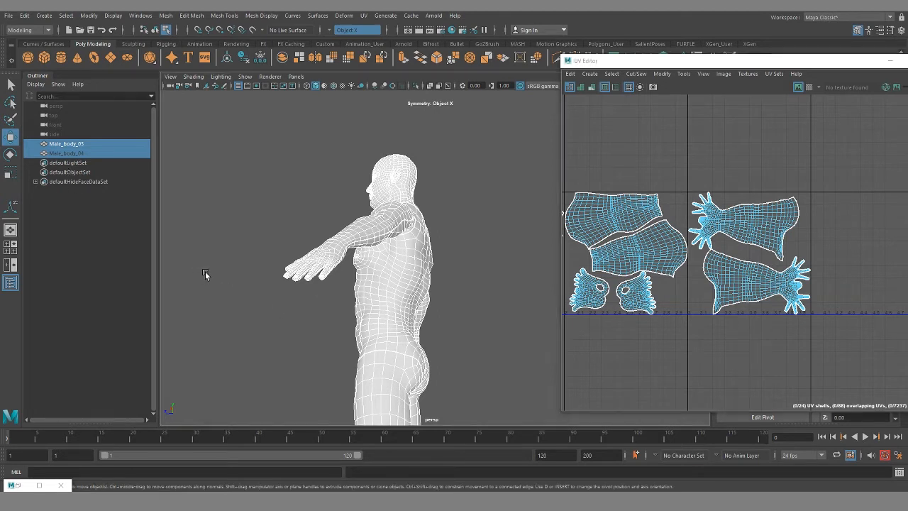
key("h")
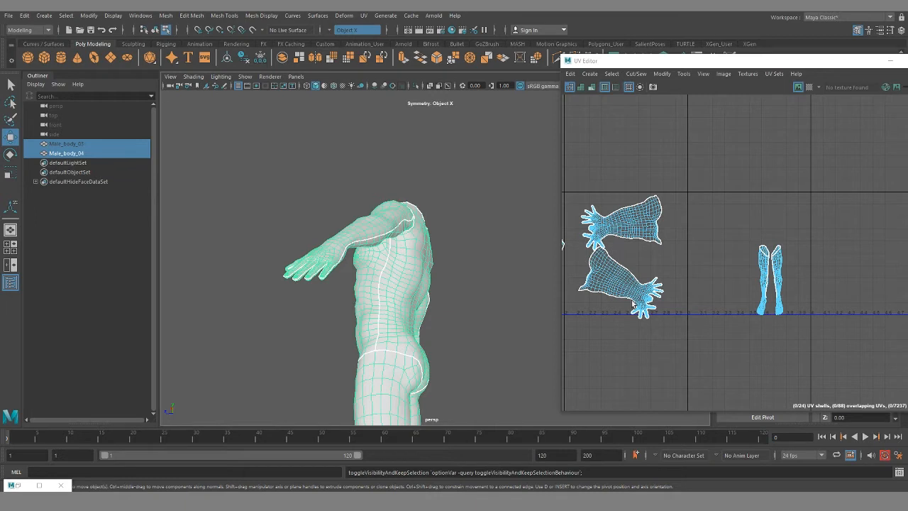
scroll(788, 316, "up", 1)
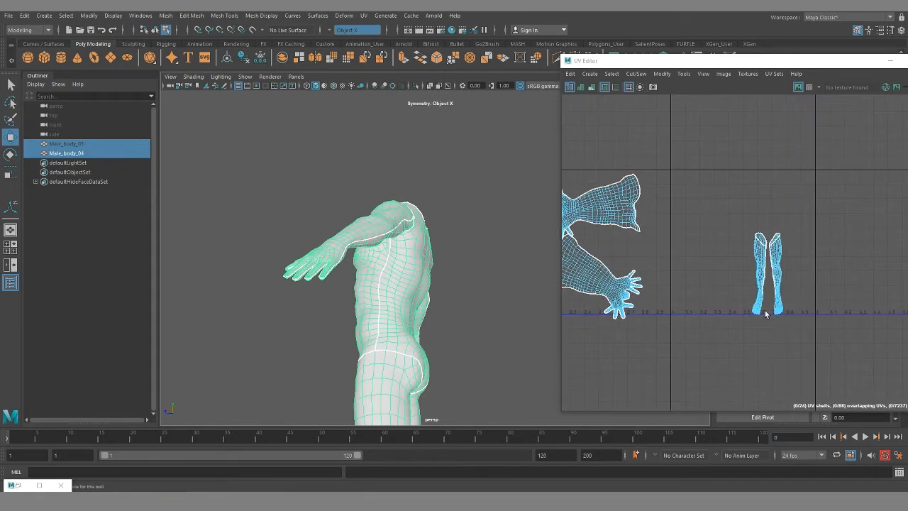
Select the edge loop around the ankles of Male_body_04 and cut the UVs along it
middle_click_drag(401, 385, 402, 182, "alt")
middle_click_drag(432, 387, 382, 182, "alt")
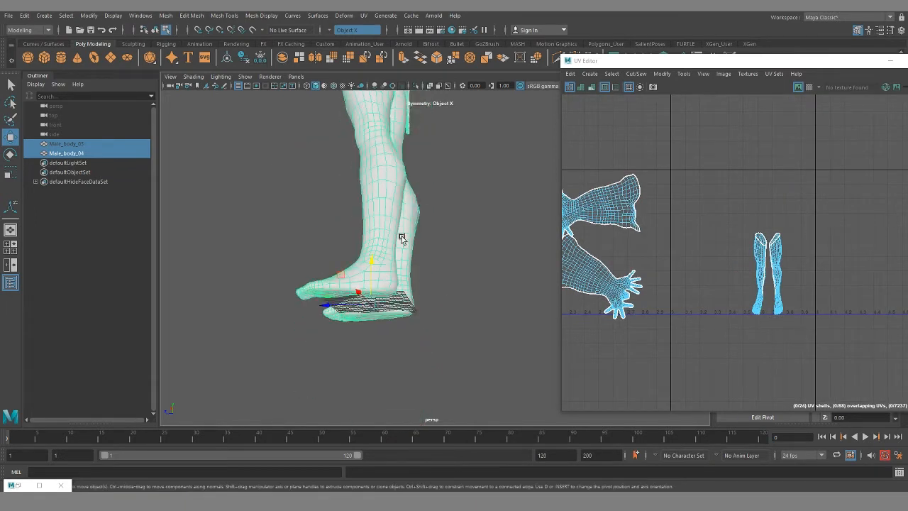
left_click_drag(402, 237, 429, 261, "alt")
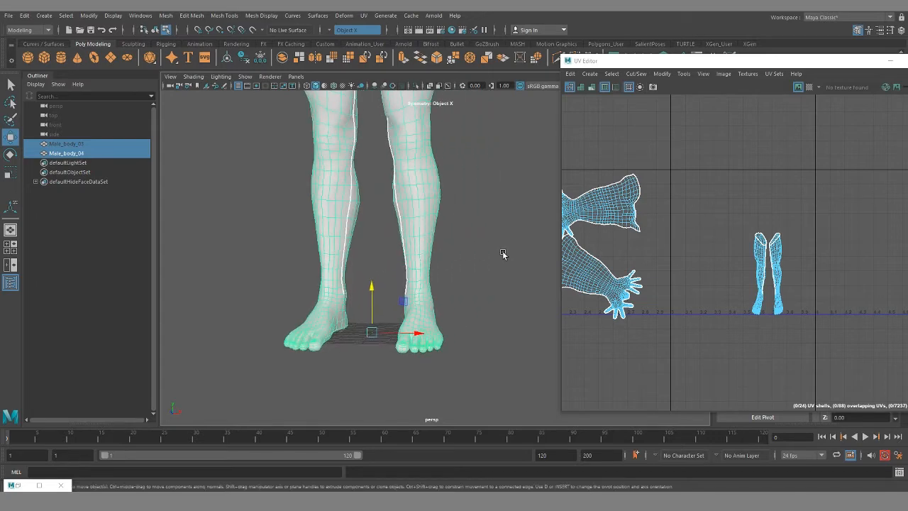
scroll(406, 315, "up", 1)
middle_click_drag(406, 314, 450, 298, "alt")
left_click_drag(450, 298, 406, 313, "alt")
scroll(428, 370, "up", 4)
middle_click_drag(430, 371, 437, 287, "alt")
left_click_drag(437, 287, 450, 304, "alt")
scroll(422, 339, "up", 2)
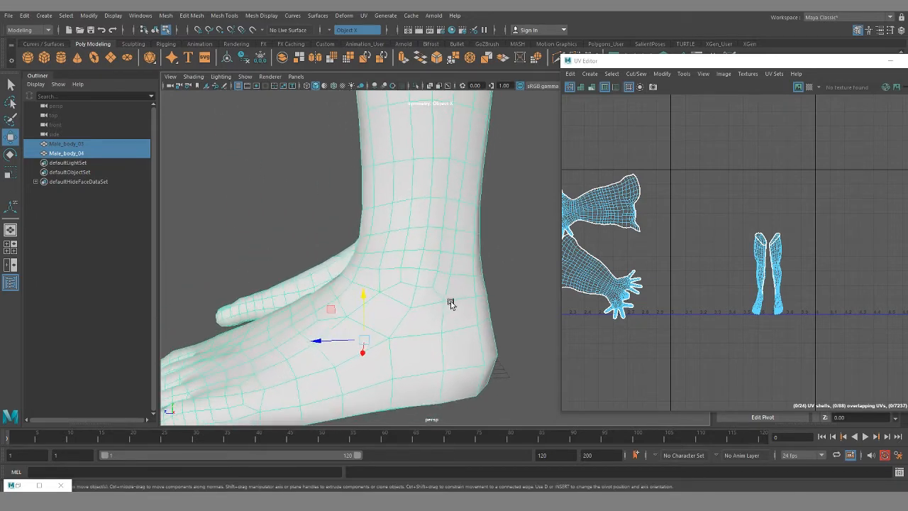
left_click_drag(352, 300, 424, 302, "alt")
middle_click_drag(334, 302, 433, 316, "alt")
left_click_drag(376, 284, 388, 283, "alt")
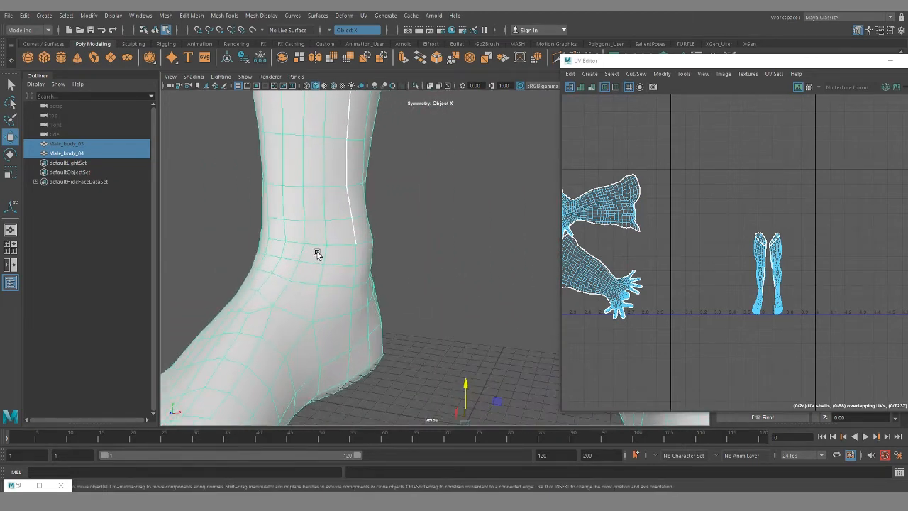
right_click_drag(321, 240, 321, 216)
double_click(342, 248)
left_click_drag(240, 284, 379, 283, "alt")
left_click_drag(452, 326, 417, 337, "alt")
right_click_drag(418, 337, 452, 341, "alt")
left_click_drag(393, 333, 358, 316, "alt")
Show Male_body_03, examine the UV seams around its ankle, heel and toes, and return to Male_body_04
left_click(73, 146, "shift")
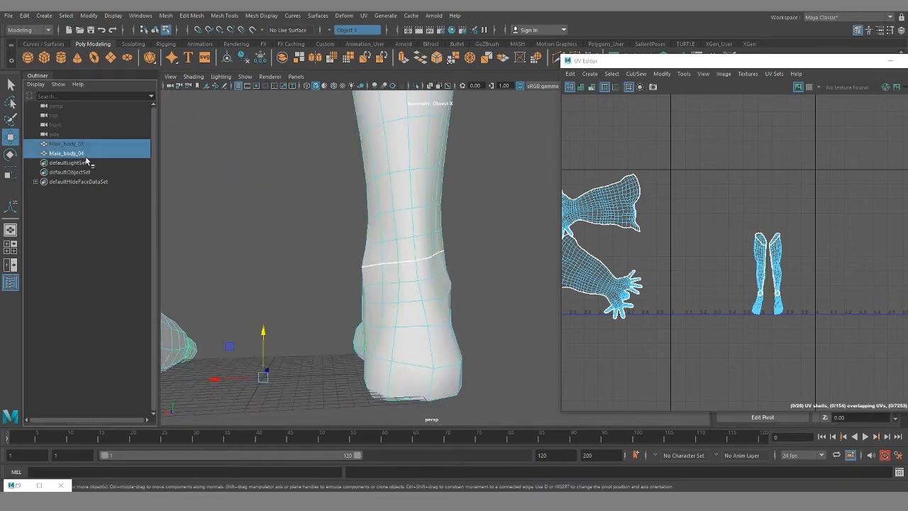
key("h")
scroll(688, 265, "down", 1)
middle_click_drag(686, 268, 743, 258, "alt")
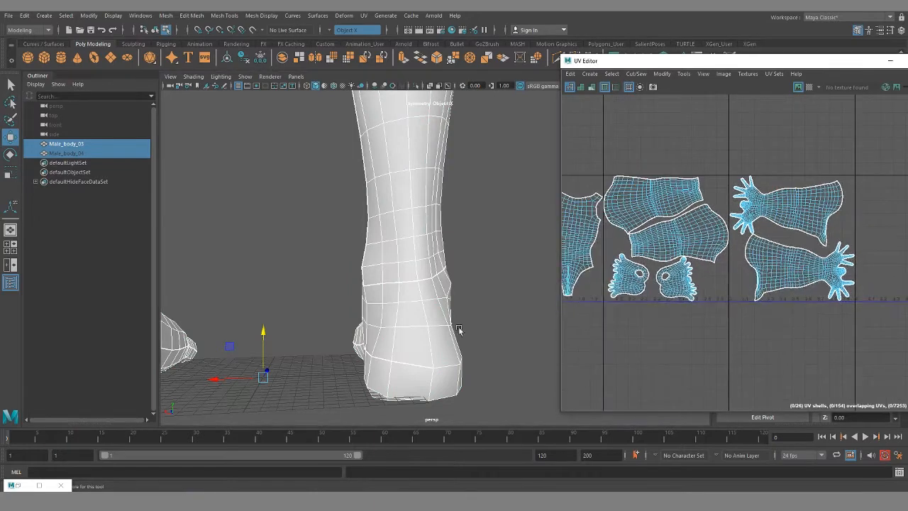
left_click(456, 226)
right_click_drag(416, 272, 417, 250)
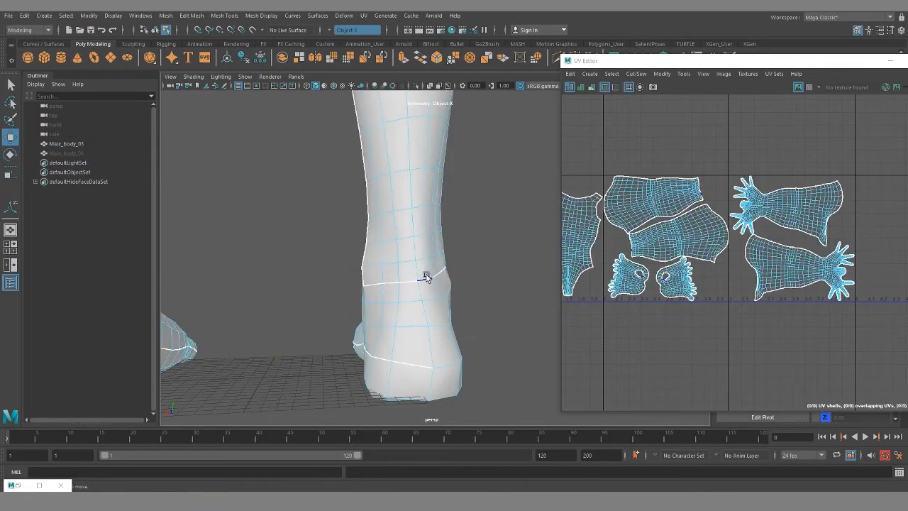
left_click_drag(426, 277, 512, 277, "alt")
scroll(512, 278, "up", 3)
middle_click_drag(352, 321, 417, 249, "alt")
scroll(417, 249, "down", 4)
left_click_drag(417, 249, 477, 272, "alt")
left_click_drag(400, 293, 355, 306, "alt")
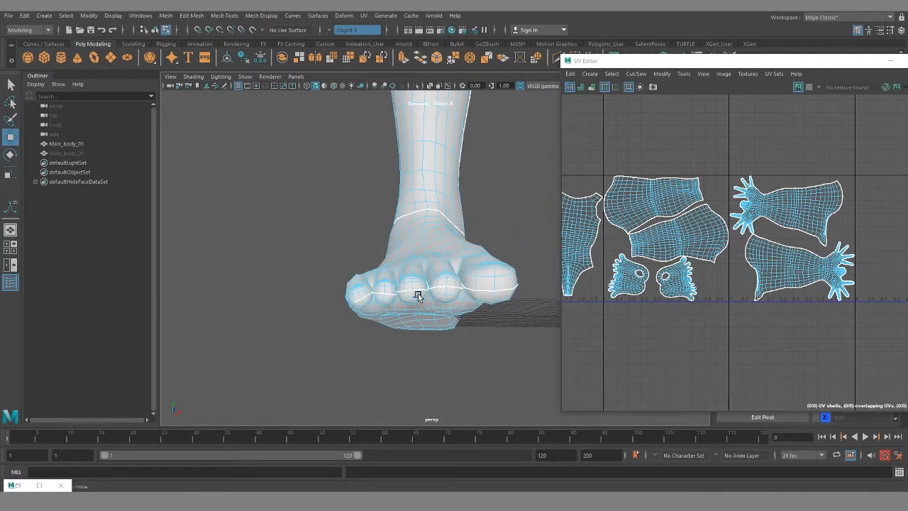
left_click_drag(471, 293, 426, 300, "alt")
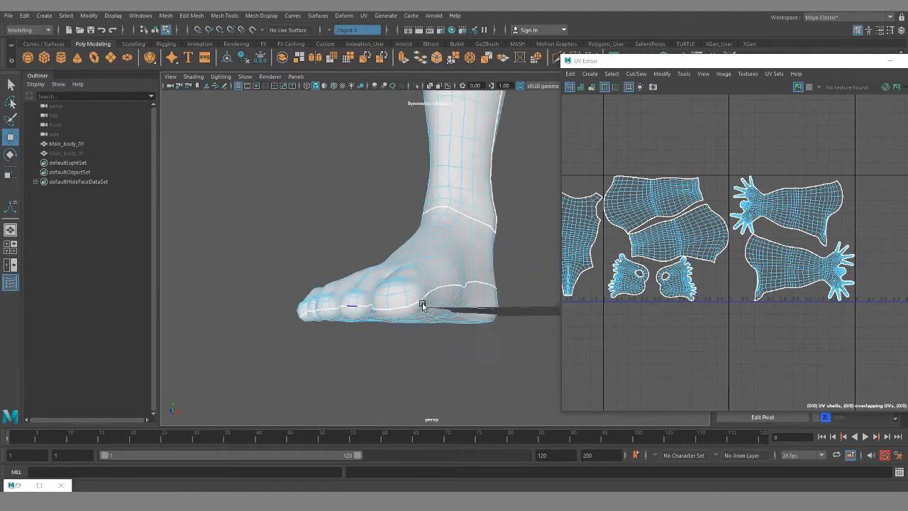
scroll(293, 315, "up", 5)
left_click_drag(293, 315, 222, 315, "alt")
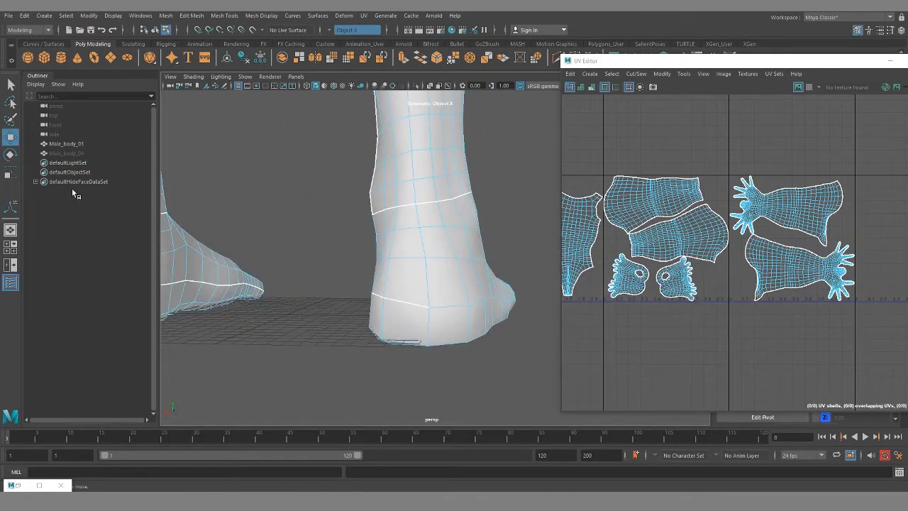
left_click(76, 154, "ctrl")
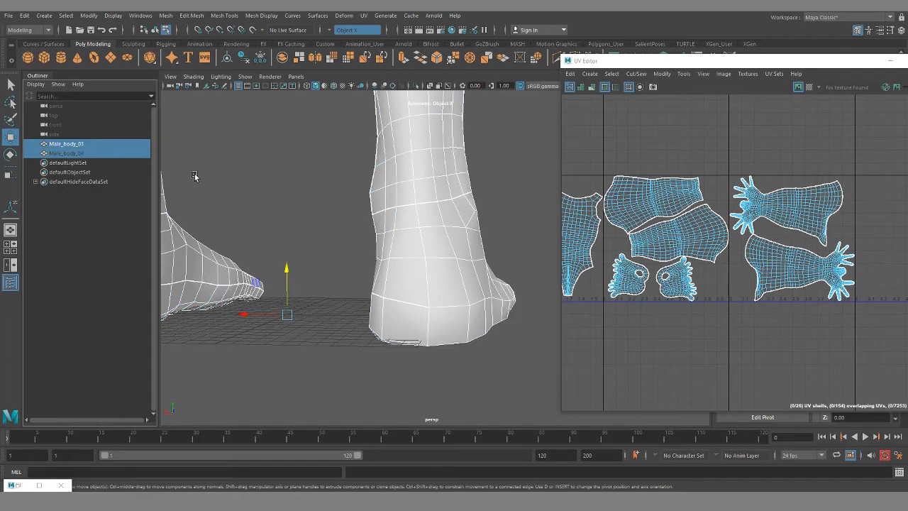
key("ctrl+h")
Select the edge loop running around the lower sides of the feet, from the heel towards the toes
left_click_drag(420, 295, 462, 275, "alt")
right_click_drag(489, 240, 489, 220)
left_click(491, 281)
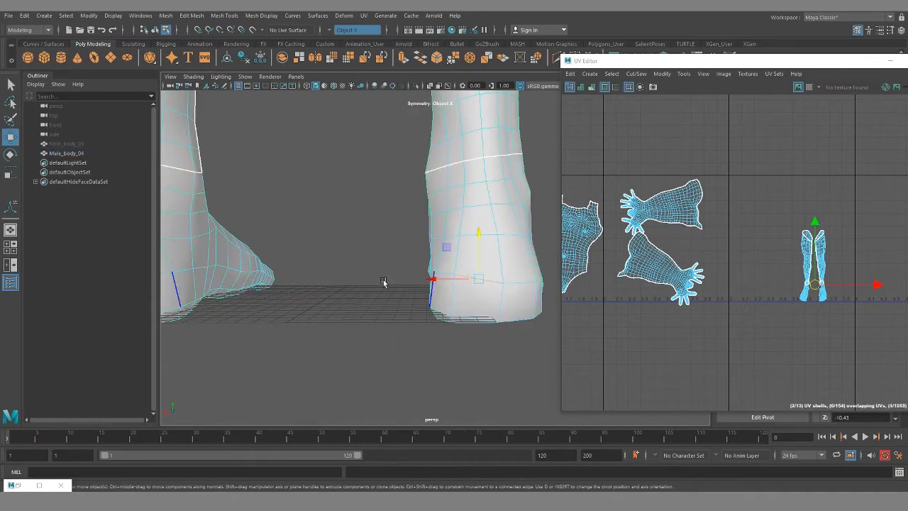
left_click_drag(386, 281, 195, 280, "alt")
left_click_drag(347, 291, 513, 265, "alt")
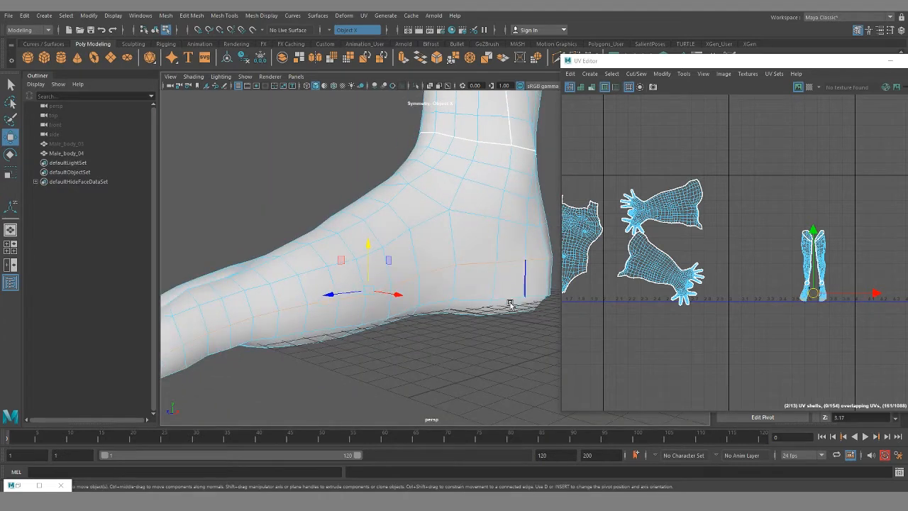
Trim the foot edge selection around the toes and cut the UVs along the remaining edges
left_click_drag(509, 303, 488, 359, "alt")
mouse_move(490, 321)
left_mouse_down("alt")
mouse_move(448, 340)
mouse_move(495, 325)
left_mouse_up("alt")
left_click_drag(411, 285, 419, 361, "alt")
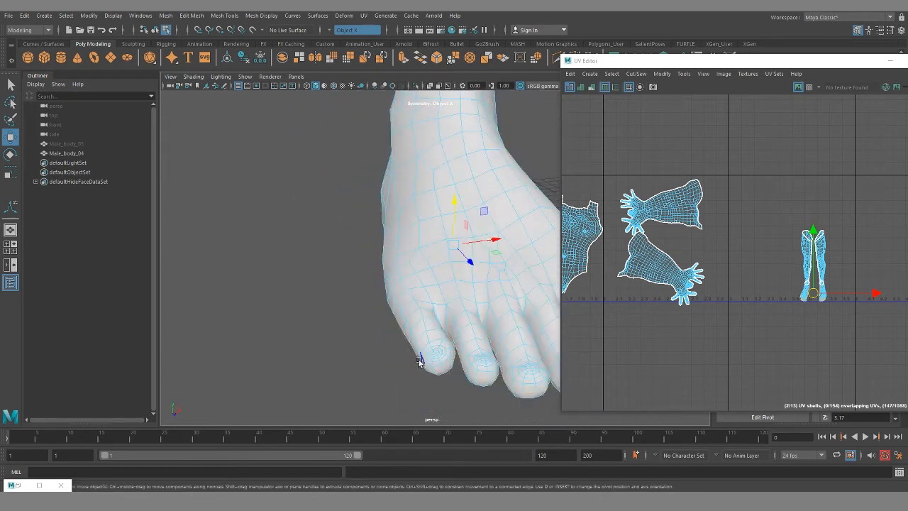
left_click_drag(370, 297, 454, 320)
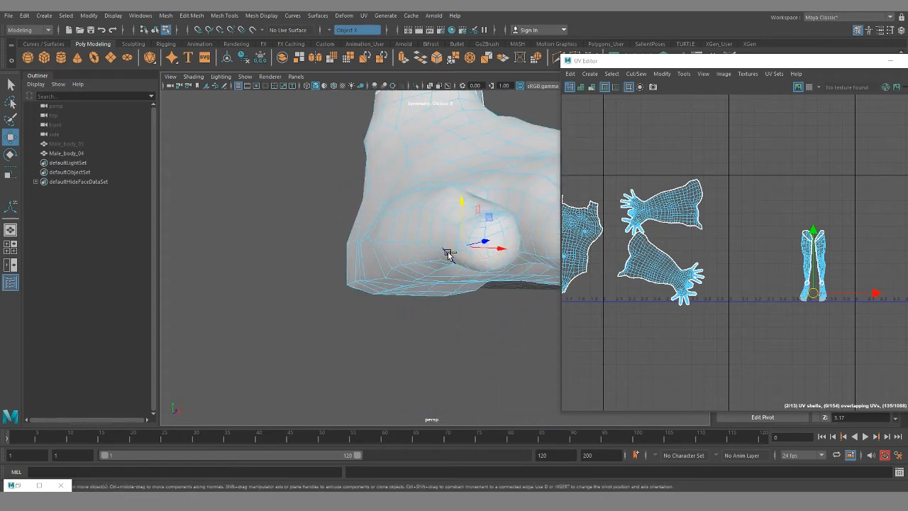
left_click_drag(464, 361, 399, 345, "alt")
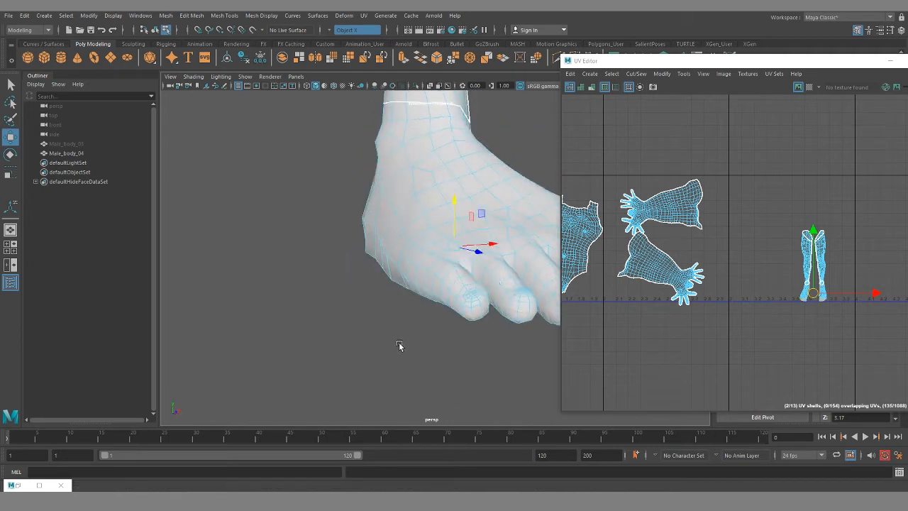
key("shift+x")
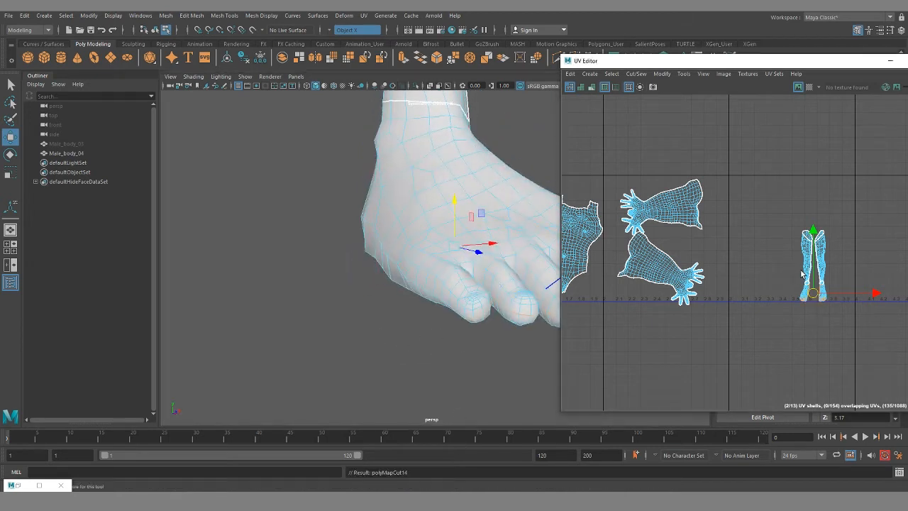
Select the leg and foot UV shells and unfold them
middle_click_drag(799, 301, 754, 298, "alt")
mouse_move(772, 250)
right_mouse_down()
mouse_move(752, 246)
mouse_move(759, 240)
right_mouse_up()
left_click_drag(755, 222, 804, 318)
middle_click_drag(769, 304, 718, 309, "alt")
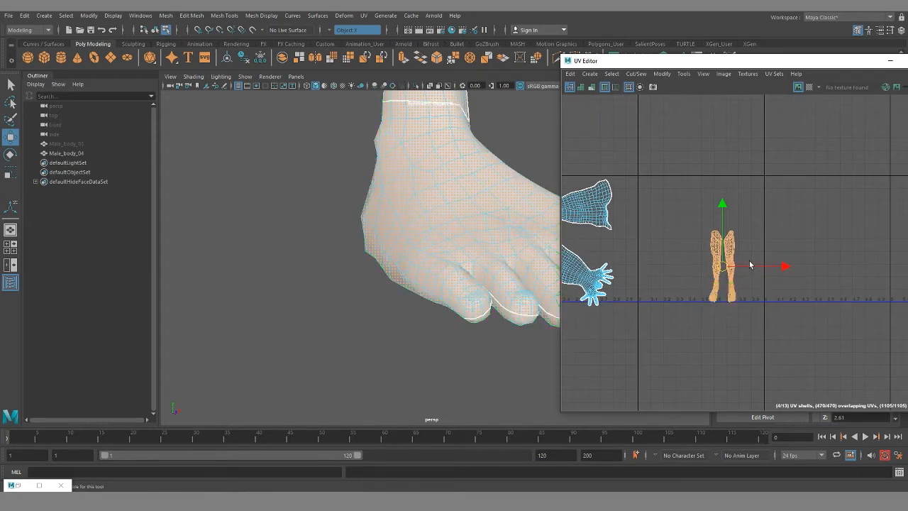
key("ctrl+u")
scroll(731, 320, "up", 5)
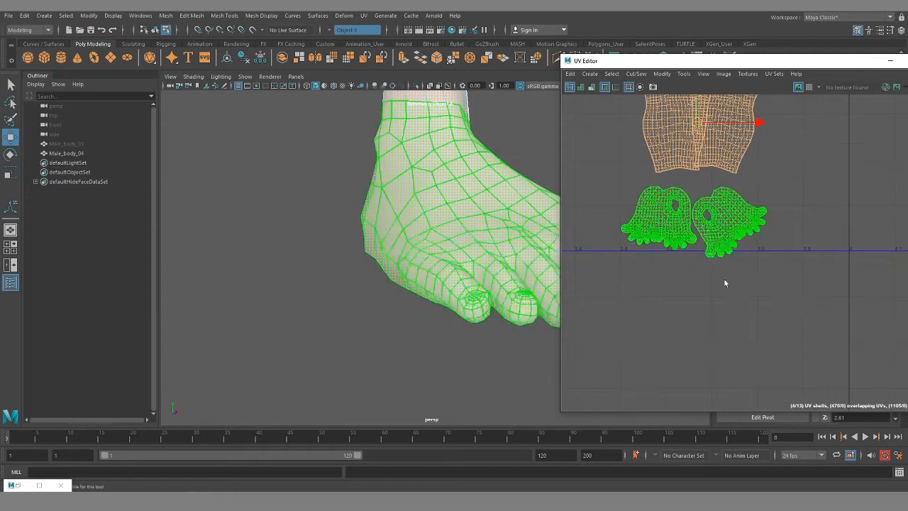
Lay out the unfolded leg and foot shells automatically
key("ctrl+l")
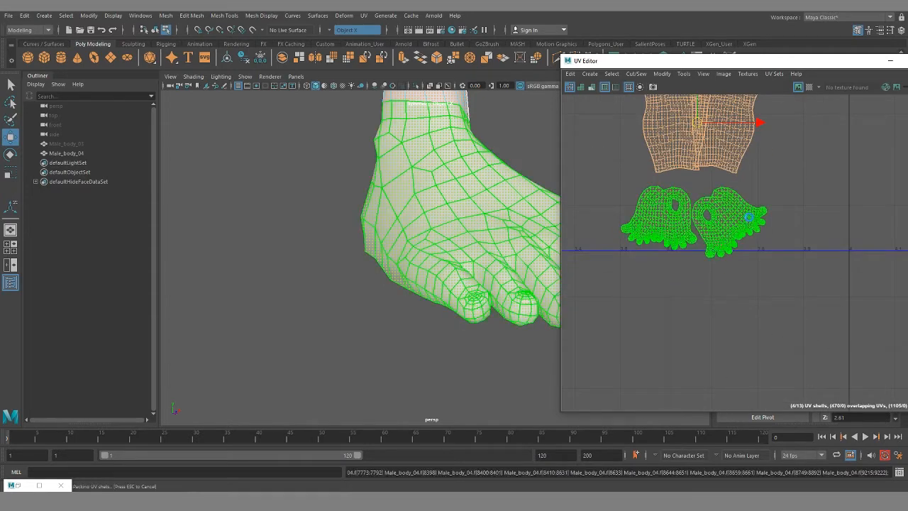
scroll(726, 272, "down", 10)
scroll(674, 279, "up", 4)
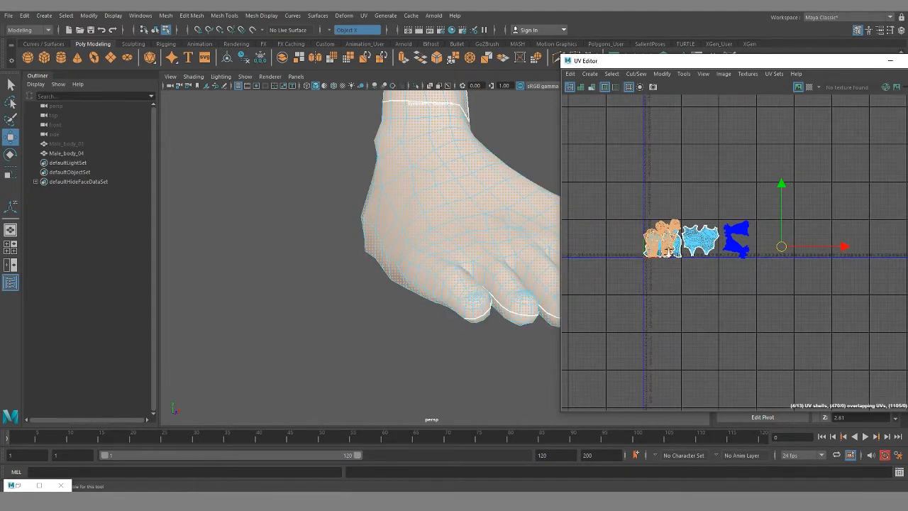
Move the leg and foot UV shells beside the arm shells into the fourth UV tile and nudge them to rest on its lower edge
middle_click_drag(805, 272, 772, 275, "alt")
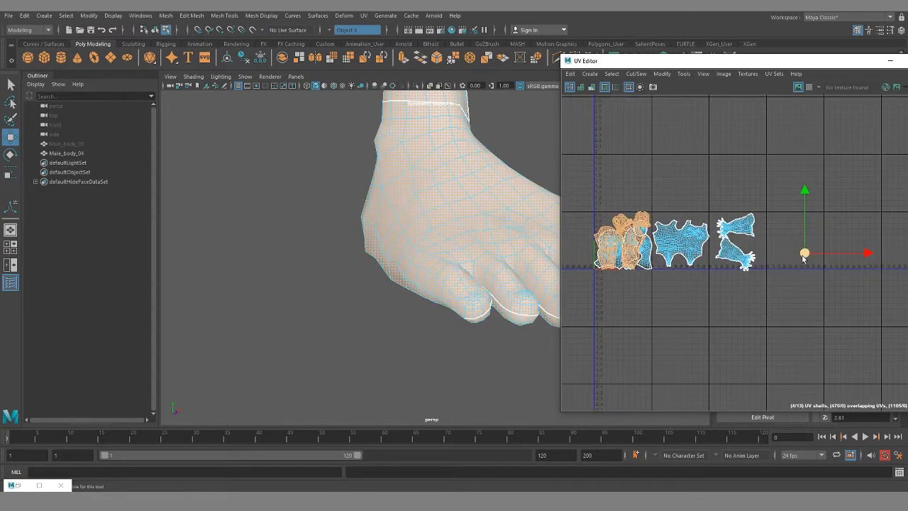
left_click_drag(805, 253, 907, 252)
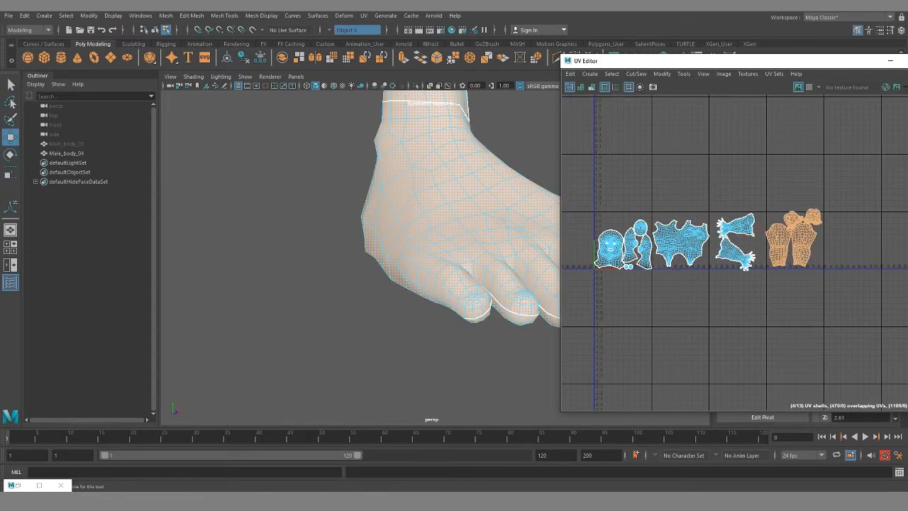
scroll(827, 320, "up", 4)
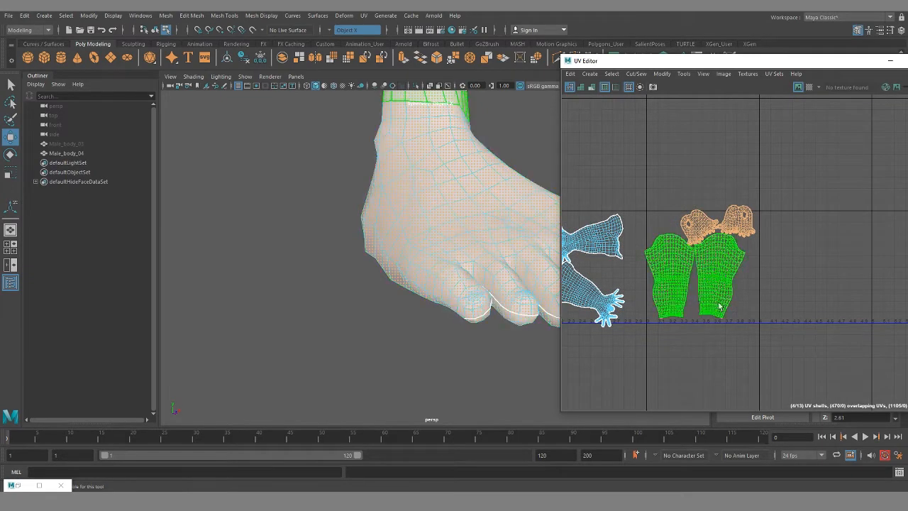
middle_click_drag(740, 359, 744, 371, "alt")
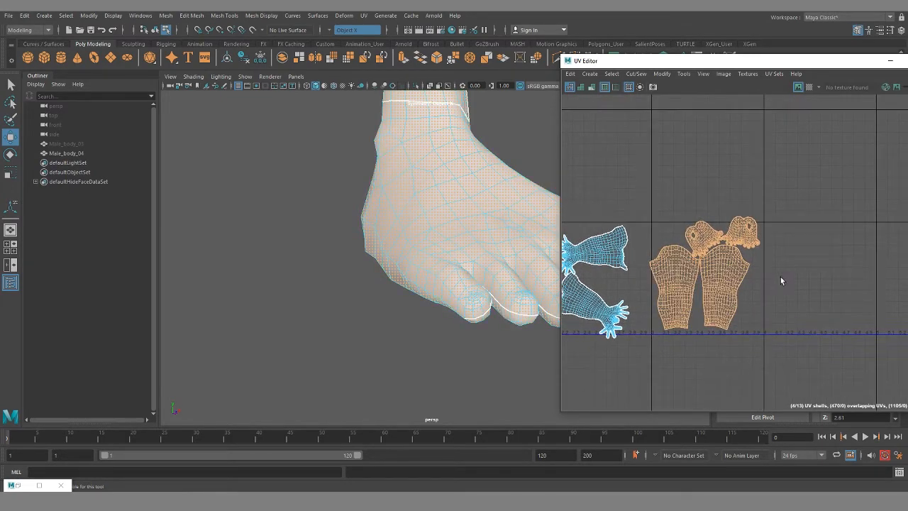
left_click(698, 272)
left_click_drag(669, 206, 742, 330)
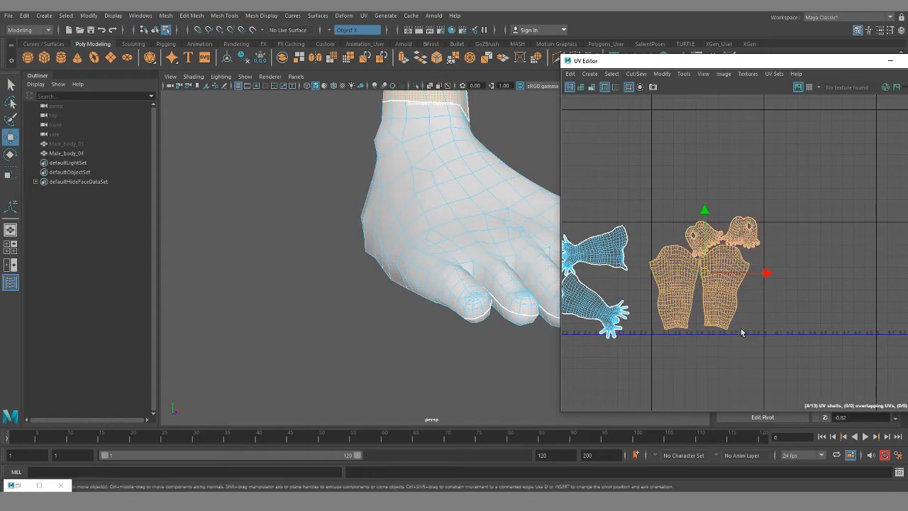
left_click_drag(706, 274, 708, 277)
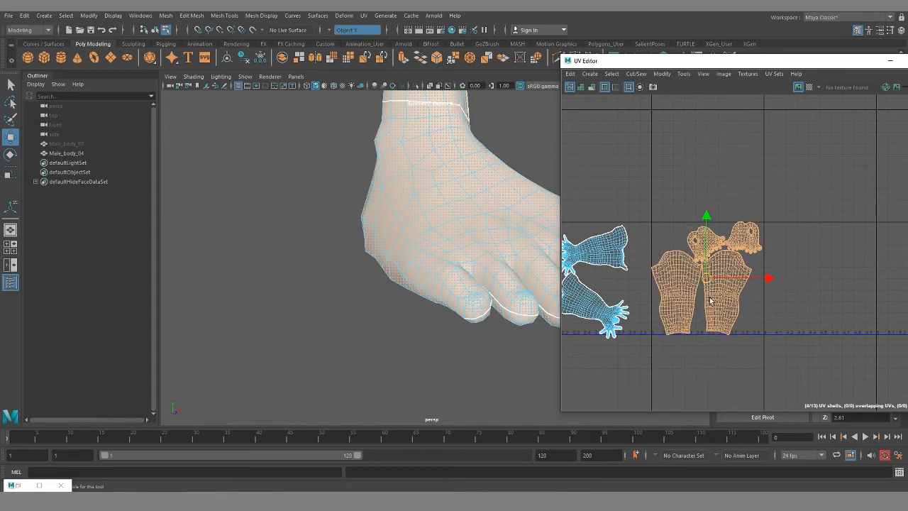
Examine the UV shells spread across the four tiles together with the cut legs, torso and arms on the model
middle_click_drag(699, 379, 794, 321, "alt")
right_click_drag(795, 322, 681, 299, "alt")
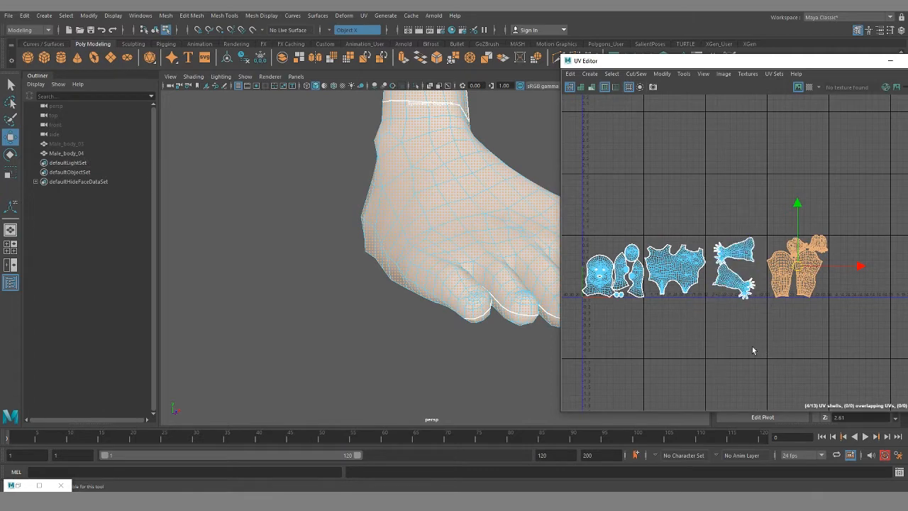
middle_click_drag(753, 350, 818, 352, "alt")
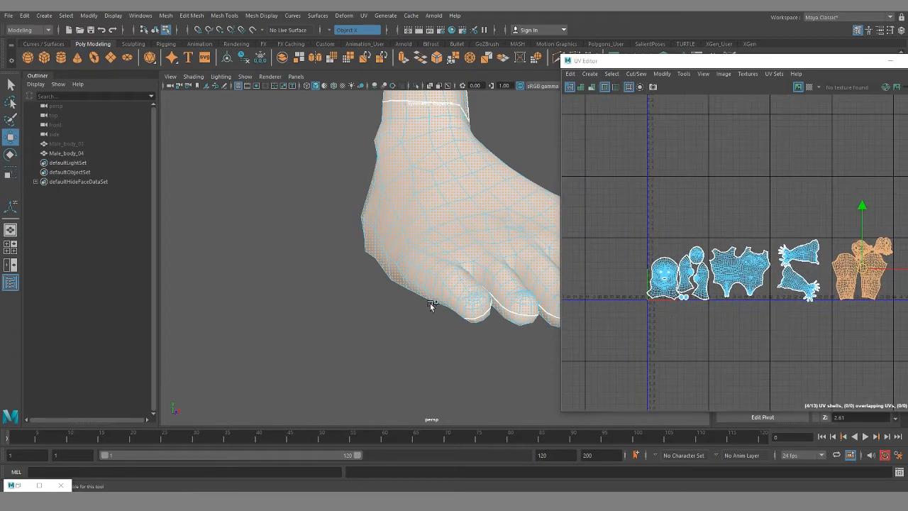
right_click_drag(429, 305, 392, 268, "alt")
middle_click_drag(440, 144, 388, 359, "alt")
left_click_drag(388, 362, 365, 354, "alt")
right_click_drag(392, 284, 376, 209, "alt")
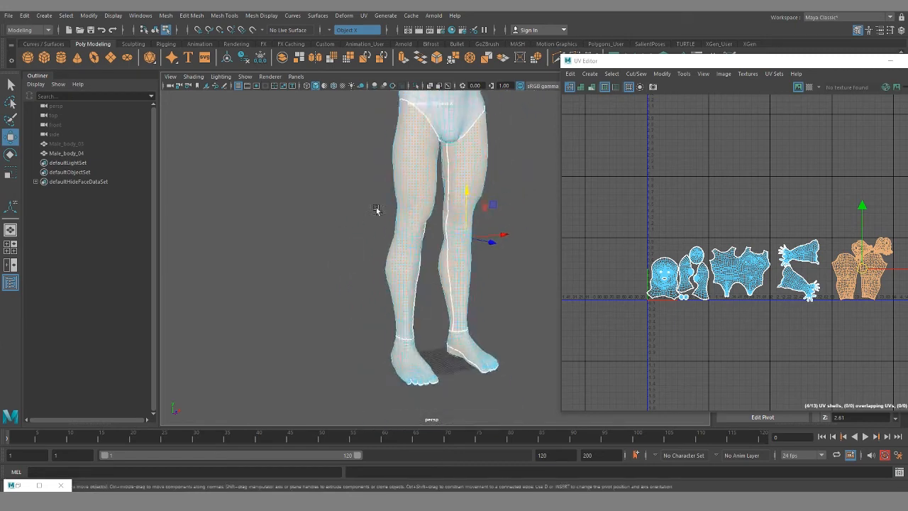
middle_click_drag(423, 174, 391, 345, "alt")
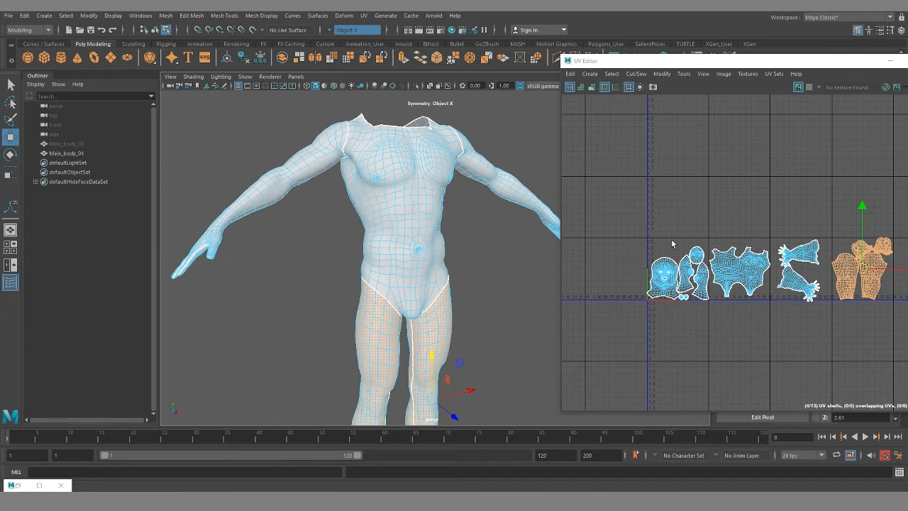
scroll(671, 239, "down", 2)
middle_click_drag(786, 332, 670, 321, "alt")
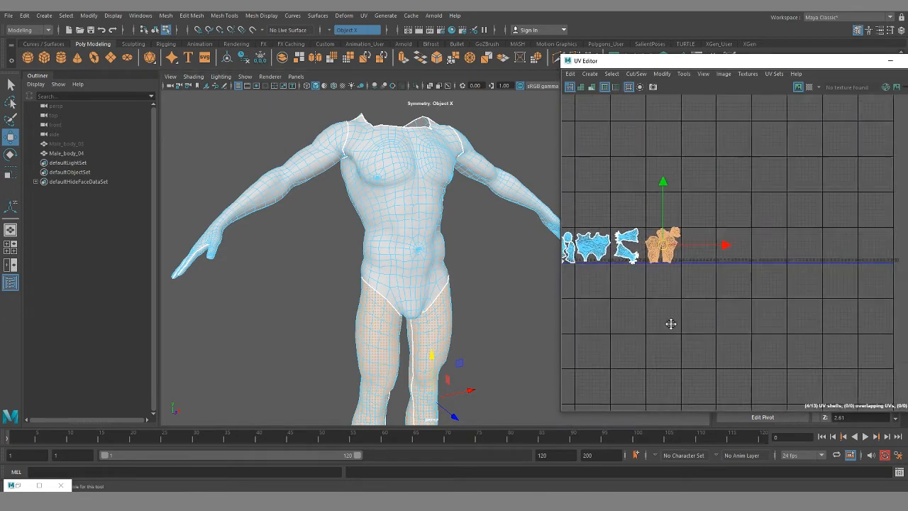
right_click_drag(725, 324, 648, 317, "alt")
middle_click_drag(648, 317, 705, 332, "alt")
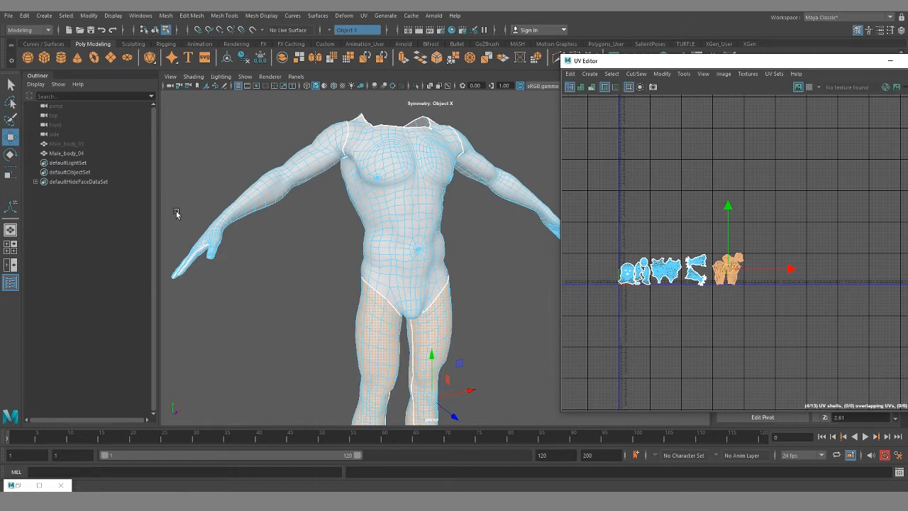
scroll(716, 300, "up", 1)
scroll(715, 259, "up", 2)
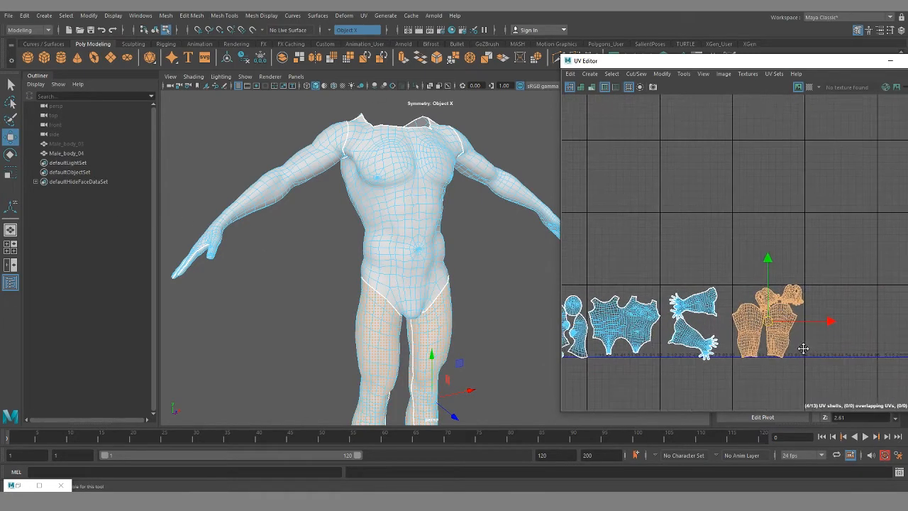
left_click(730, 279)
scroll(754, 283, "up", 3)
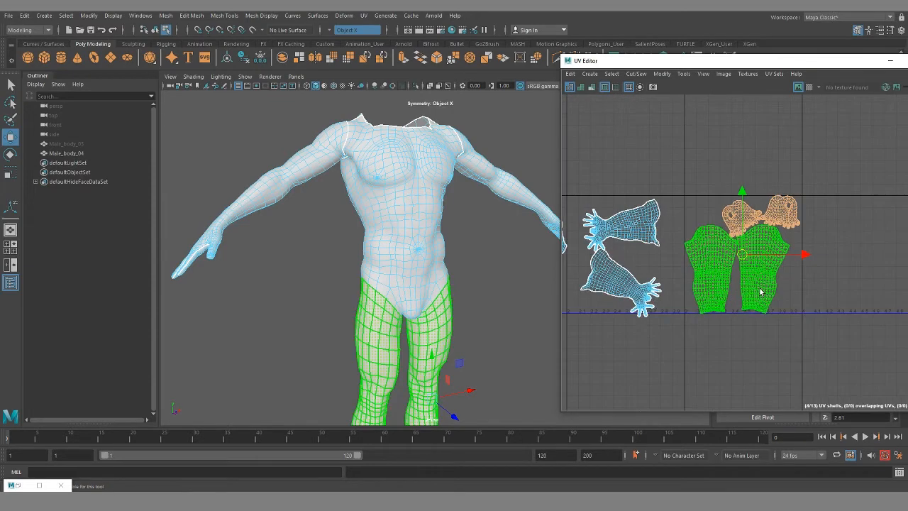
middle_click_drag(713, 340, 816, 329, "alt")
scroll(763, 338, "down", 3)
Swap visibility to Male_body_03 to examine its UV layout, and bring Male_body_04 back into view
left_click(66, 143)
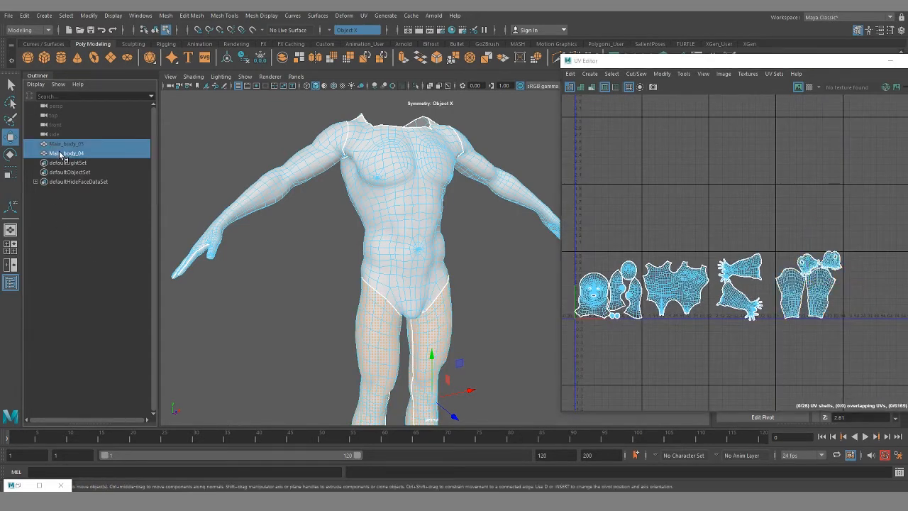
left_click(66, 154, "shift")
key("ctrl+h")
middle_click_drag(719, 353, 771, 342, "alt")
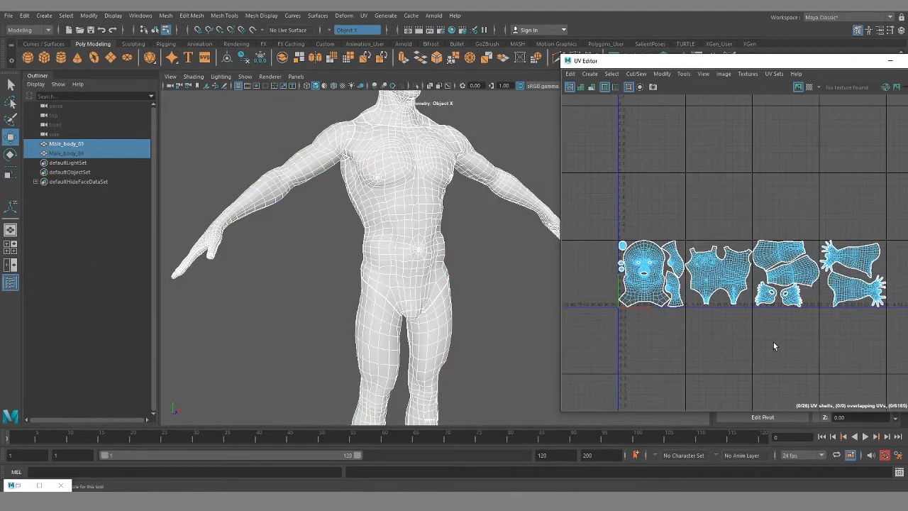
left_click(69, 152, "shift")
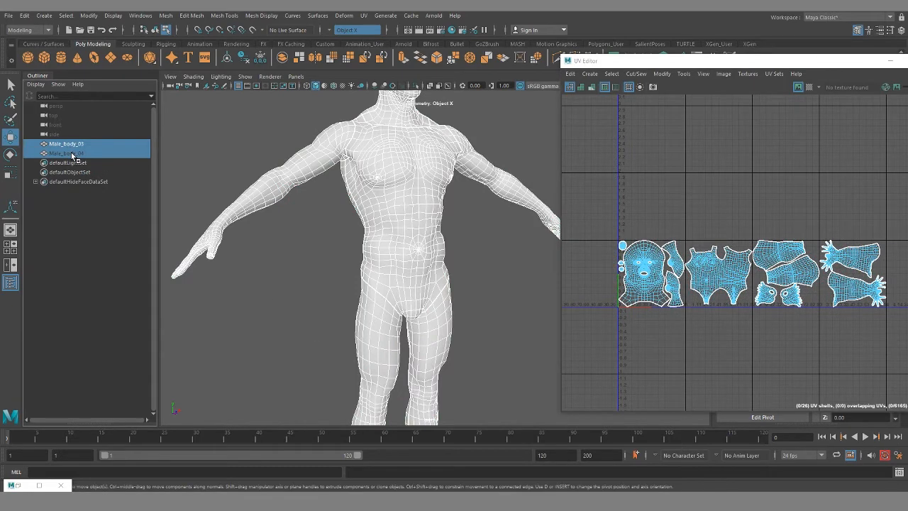
key("h")
scroll(698, 327, "down", 2)
middle_click_drag(739, 346, 702, 318, "alt")
left_click_drag(600, 218, 810, 296)
right_click_drag(783, 267, 743, 254)
left_click_drag(597, 231, 829, 300)
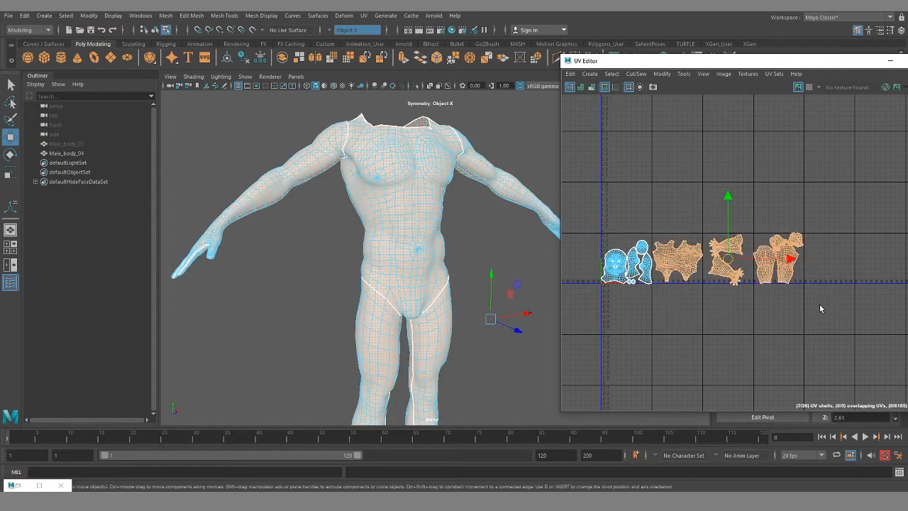
left_click_drag(593, 231, 824, 317)
Unhide the head faces of Male_body_04 and unfold all of its UV shells
right_click_drag(422, 162, 459, 141)
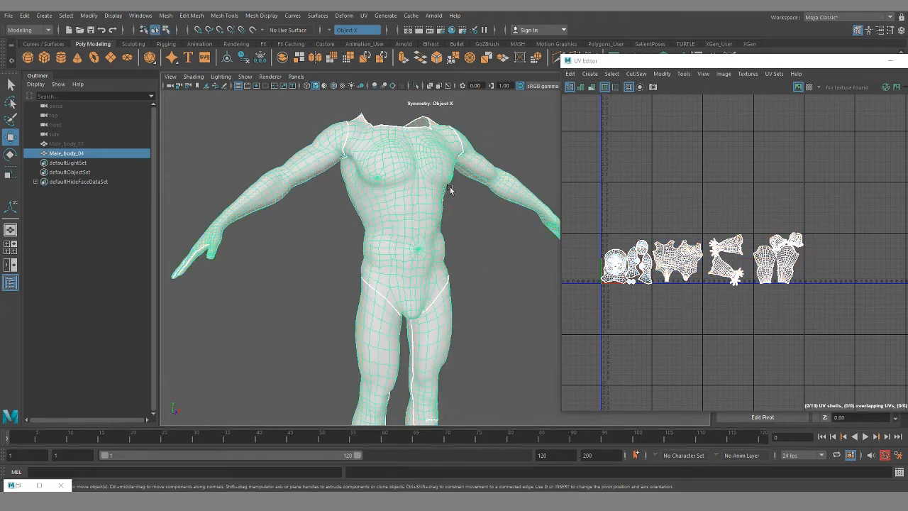
right_click_drag(637, 257, 596, 243)
left_click_drag(590, 223, 855, 295)
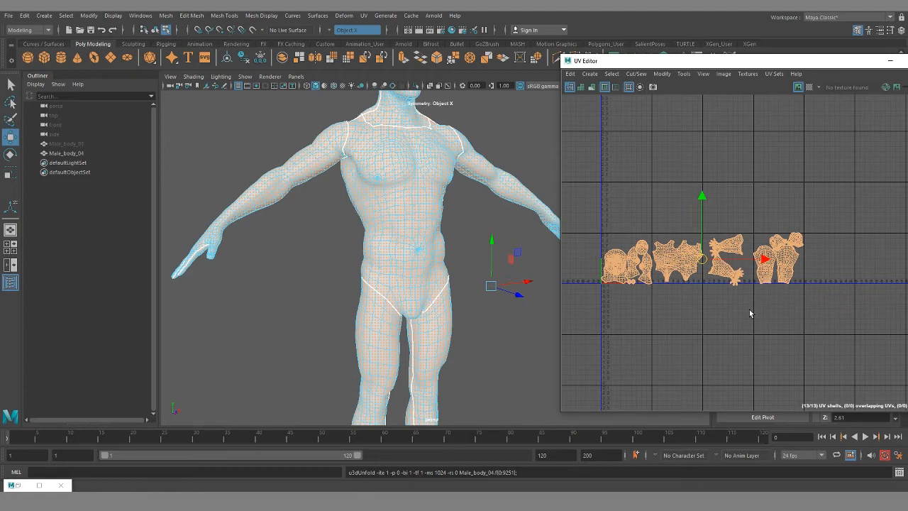
Lay out all UV shells of the body automatically within the first UV tile
key("ctrl+l")
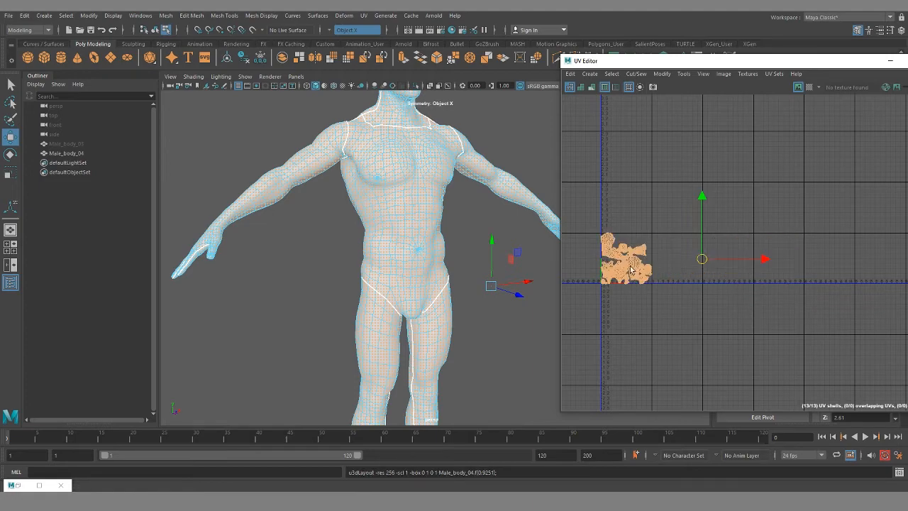
scroll(615, 263, "up", 6)
middle_click_drag(652, 269, 652, 295, "alt")
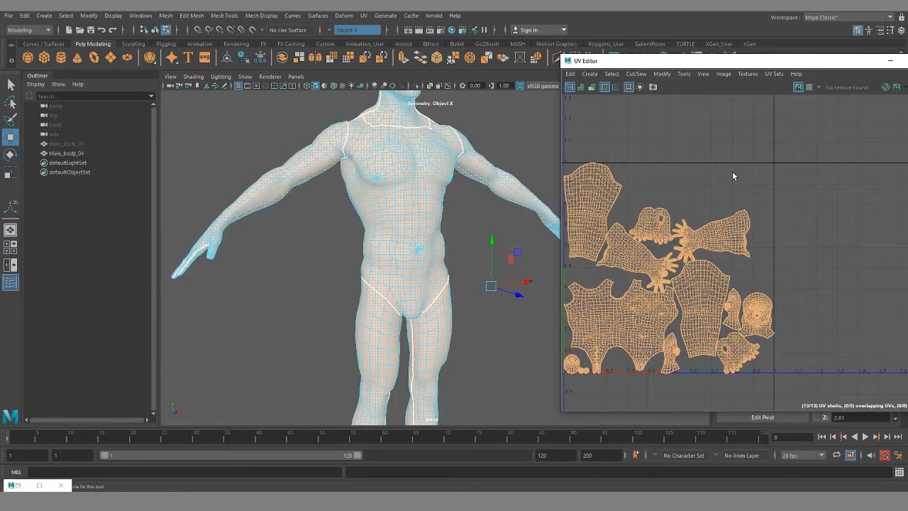
scroll(729, 204, "down", 2)
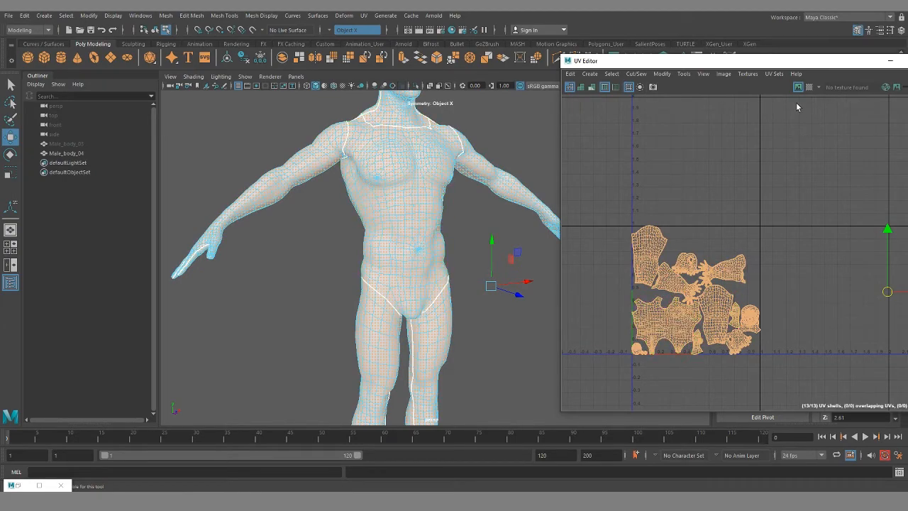
Turn on the checker map, clear the shell selection and check the pattern on the model's torso, legs and feet
left_click(808, 87)
middle_click_drag(490, 316, 471, 361, "alt")
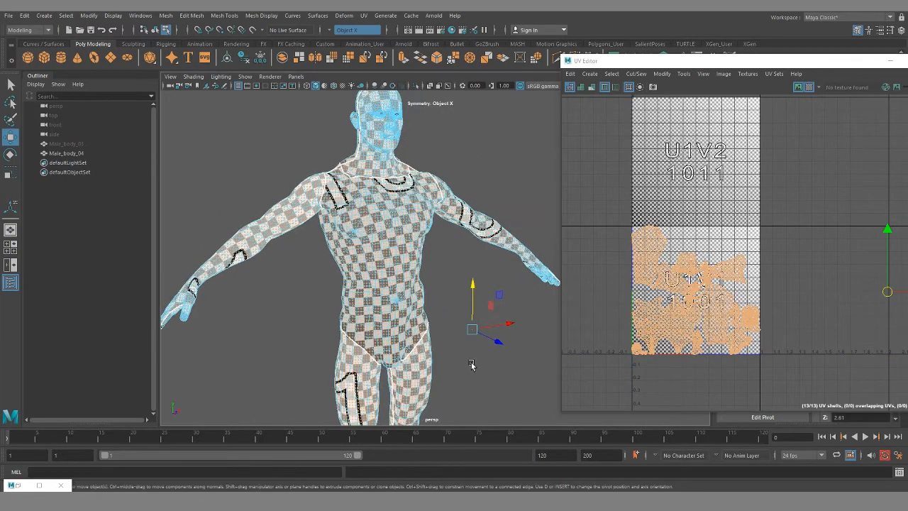
left_click(488, 326)
left_click_drag(489, 327, 398, 273, "alt")
middle_click_drag(389, 355, 421, 171, "alt")
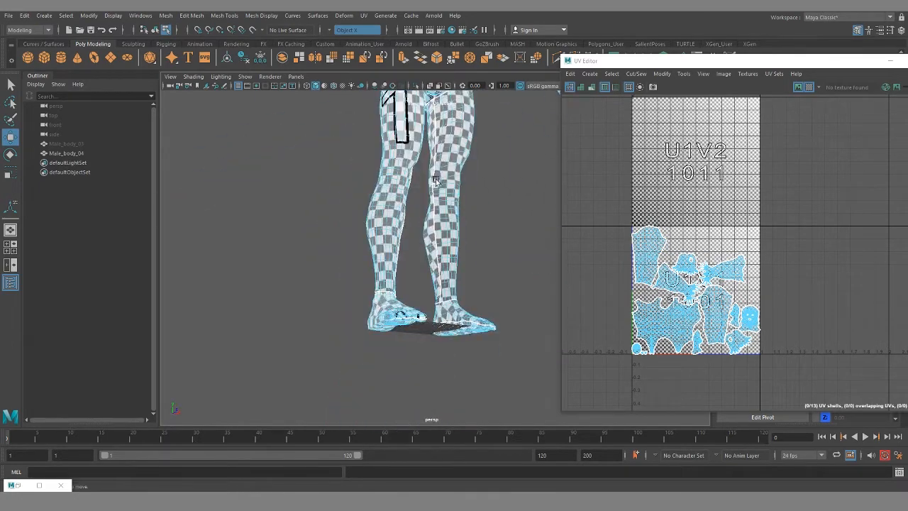
left_click_drag(421, 206, 416, 229, "alt")
middle_click_drag(416, 229, 399, 289, "alt")
middle_click_drag(408, 103, 403, 261, "alt")
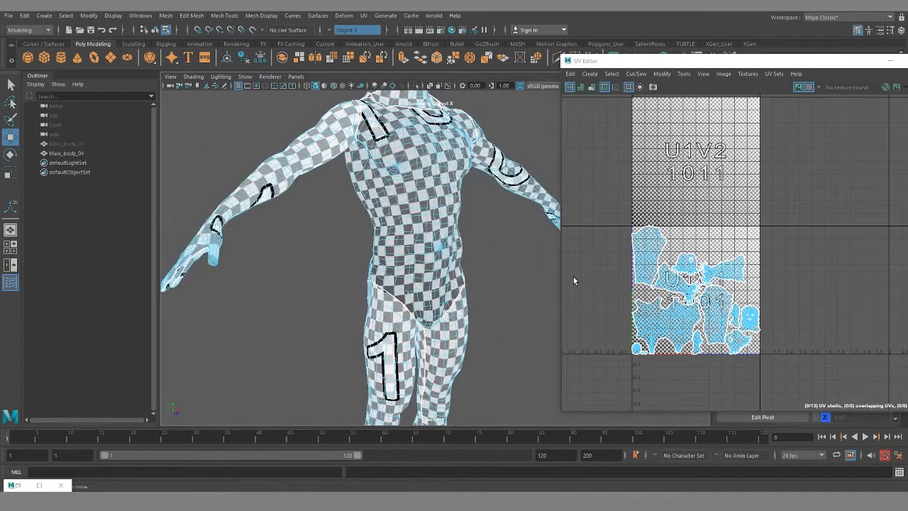
Examine the checker pattern on the head, neck and shoulders of the model
middle_click_drag(501, 207, 478, 381, "alt")
middle_click_drag(426, 242, 446, 266, "alt")
right_click_drag(446, 266, 490, 326, "alt")
left_click_drag(490, 326, 438, 249, "alt")
middle_click_drag(403, 240, 428, 282, "alt")
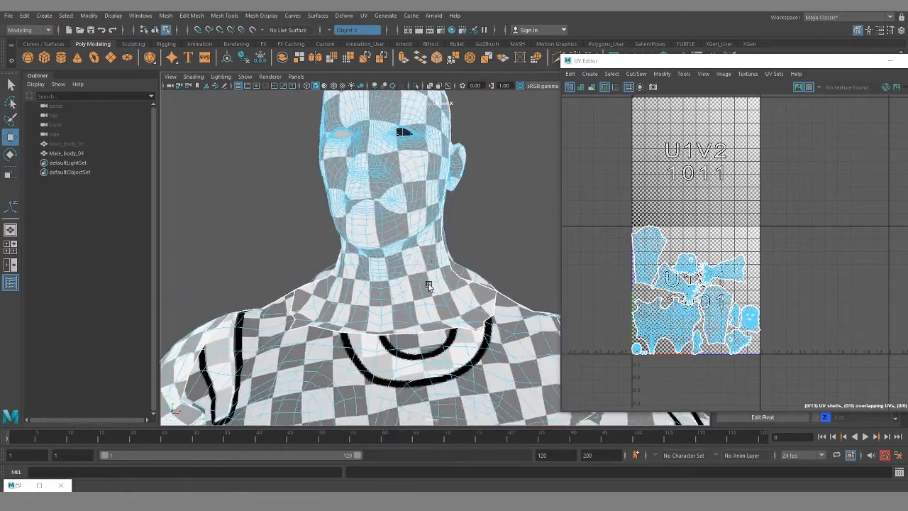
right_click_drag(427, 282, 359, 294, "alt")
left_click_drag(405, 268, 349, 286, "alt")
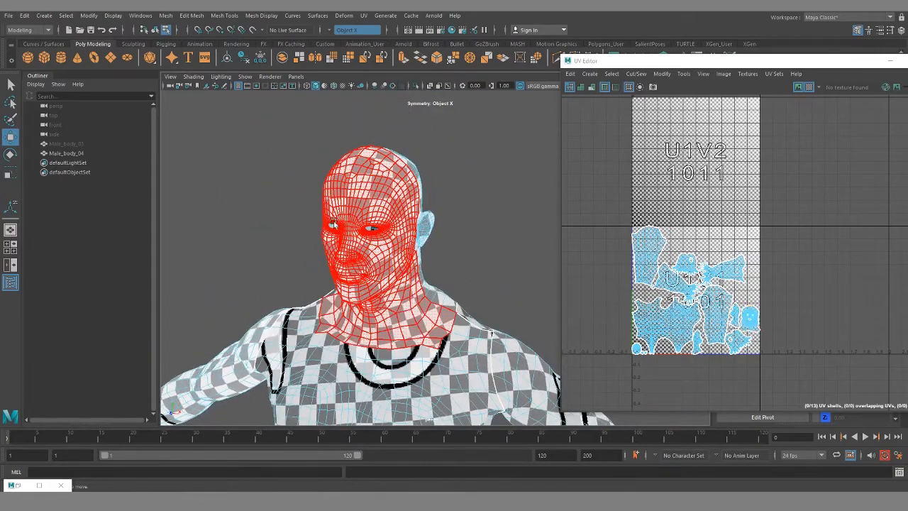
Examine the packed shells in the first UV tile, looking closely at the leg shell's top edge against the tile border
right_click_drag(640, 232, 707, 297, "alt")
middle_click_drag(707, 297, 696, 202, "alt")
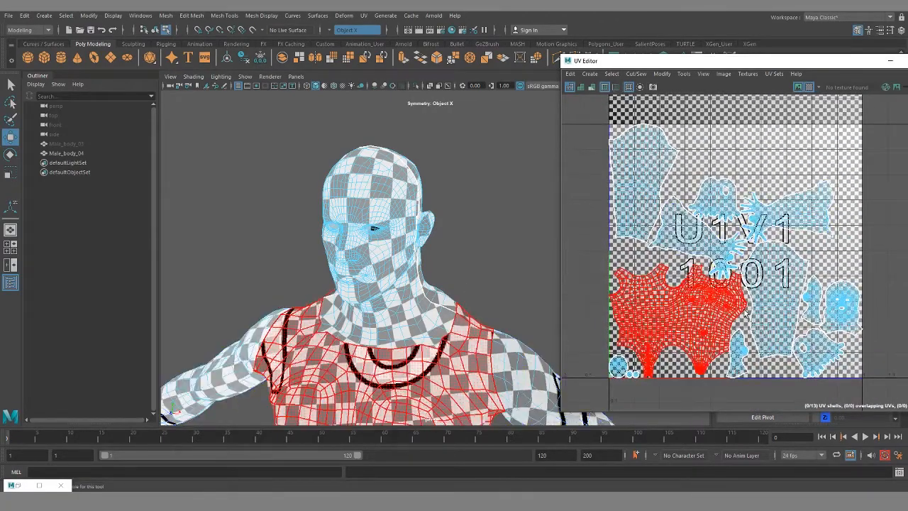
middle_click_drag(716, 212, 709, 287, "alt")
scroll(653, 219, "up", 5)
middle_click_drag(638, 210, 729, 255, "alt")
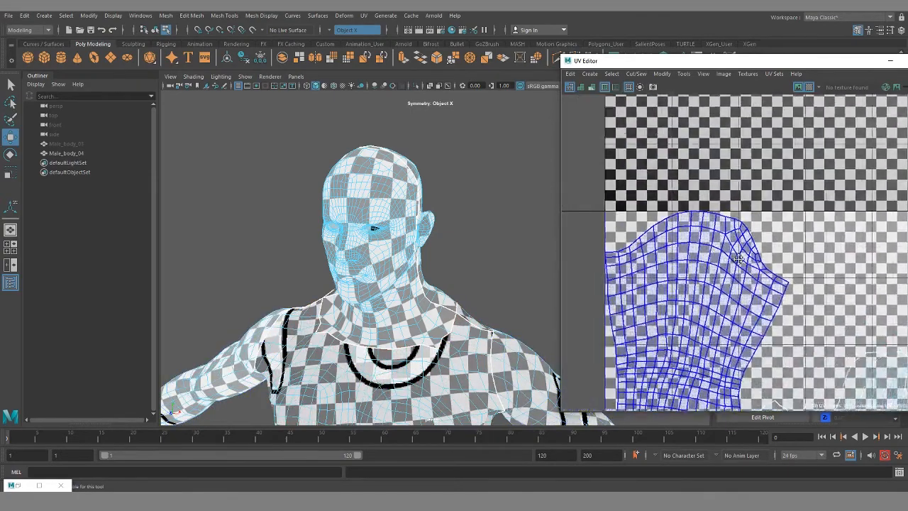
scroll(714, 245, "up", 3)
scroll(713, 245, "up", 8)
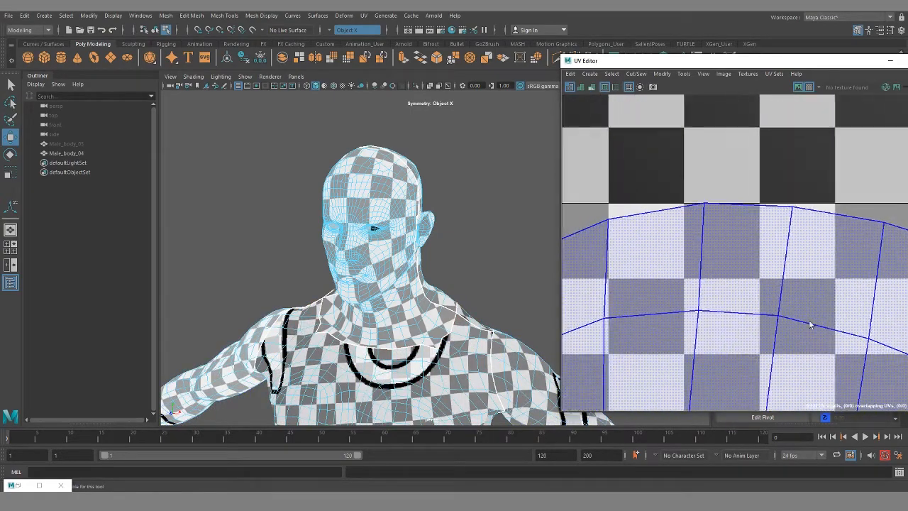
middle_click_drag(739, 298, 694, 252, "alt")
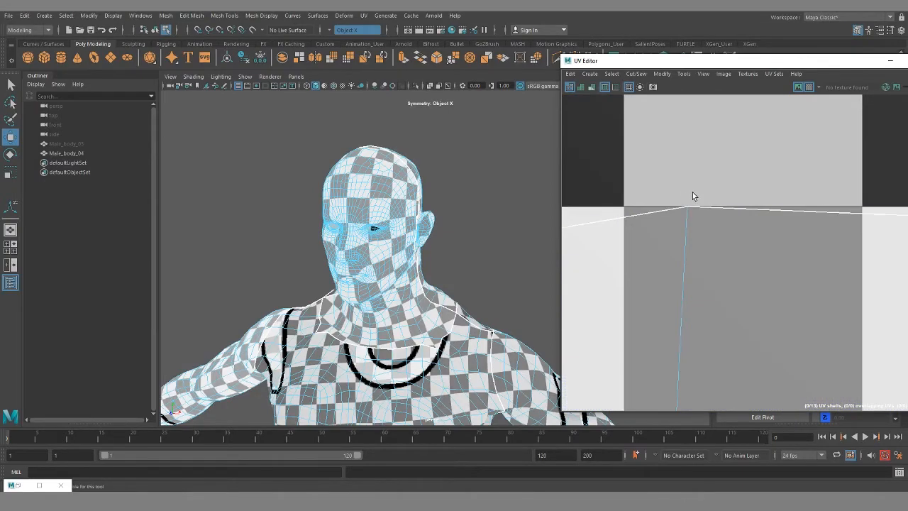
scroll(711, 281, "down", 12)
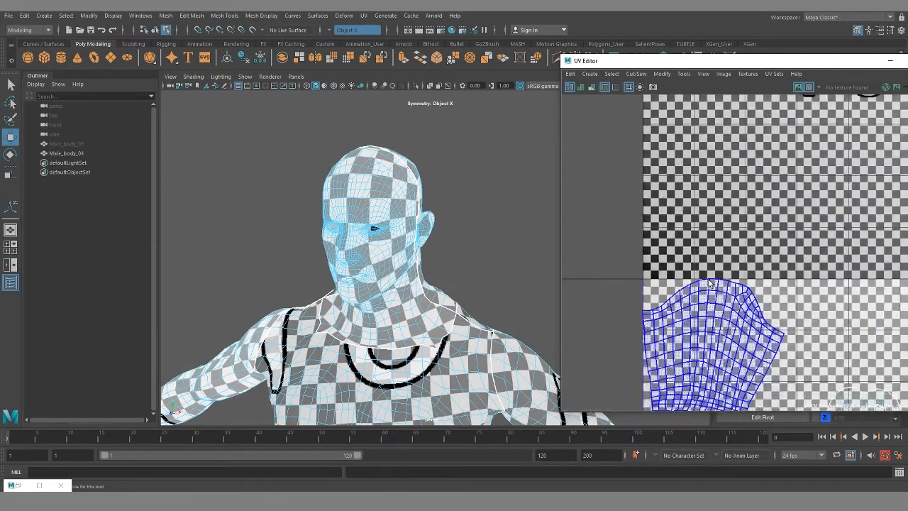
middle_click_drag(786, 282, 783, 208, "alt")
scroll(782, 209, "up", 2)
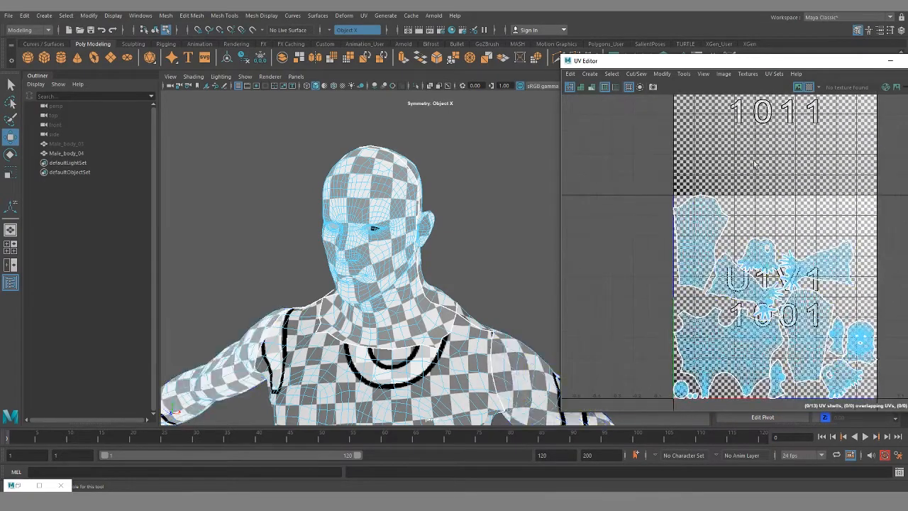
Select the leg shells and the back-of-head shells in turn to examine how the shells sit against the tile's lower border
left_click(713, 221)
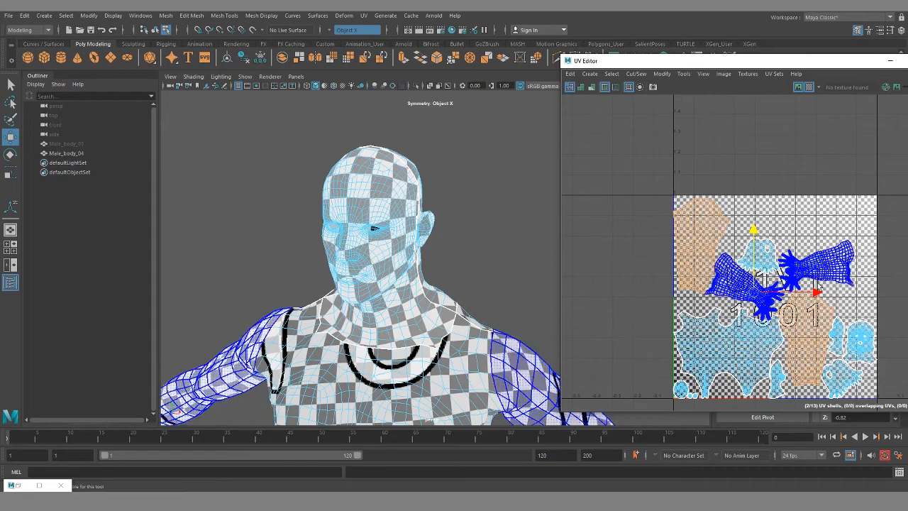
scroll(780, 292, "up", 3)
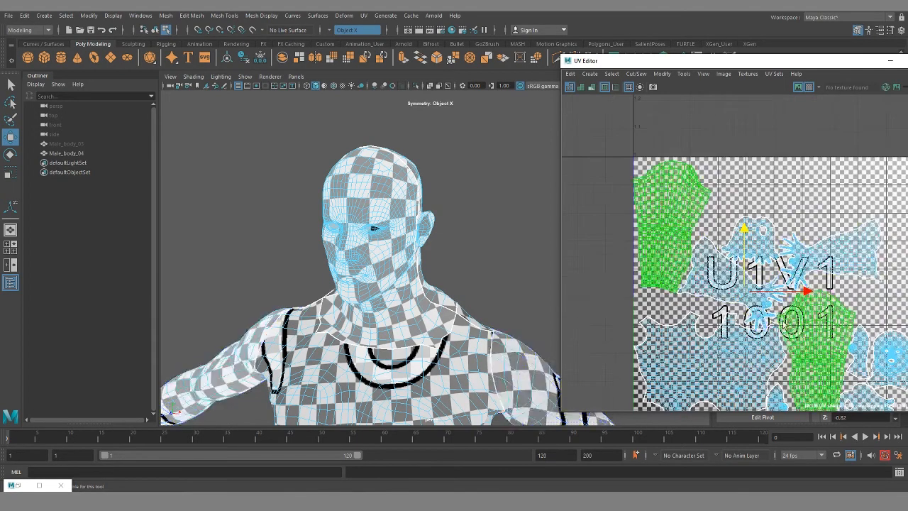
middle_click_drag(747, 349, 690, 176, "alt")
scroll(757, 280, "up", 10)
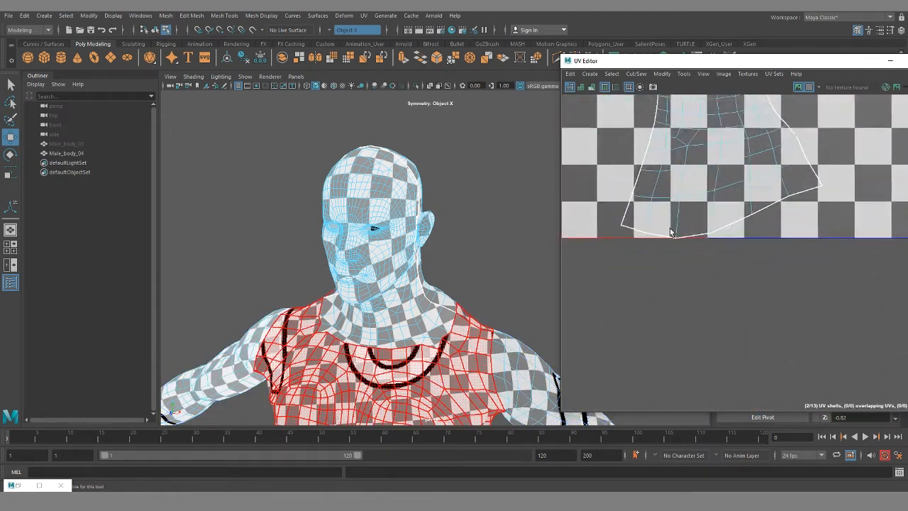
left_click(692, 232)
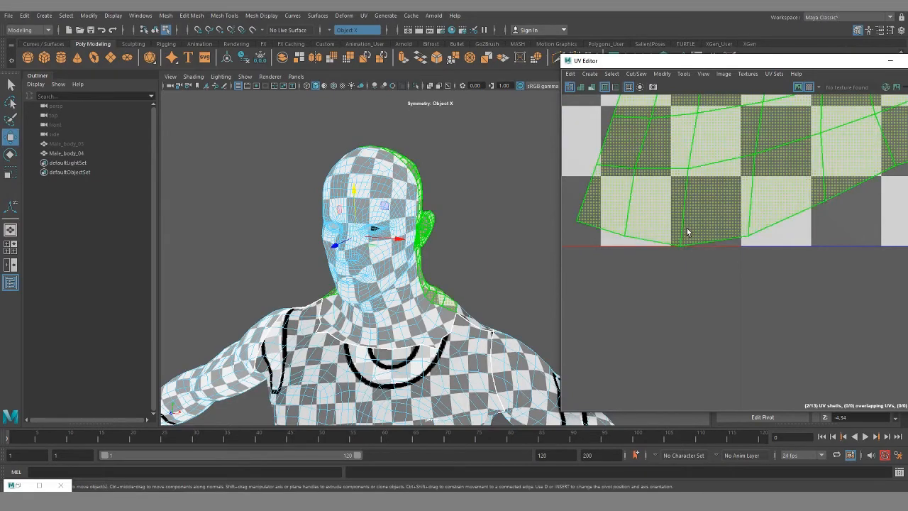
scroll(730, 268, "down", 6)
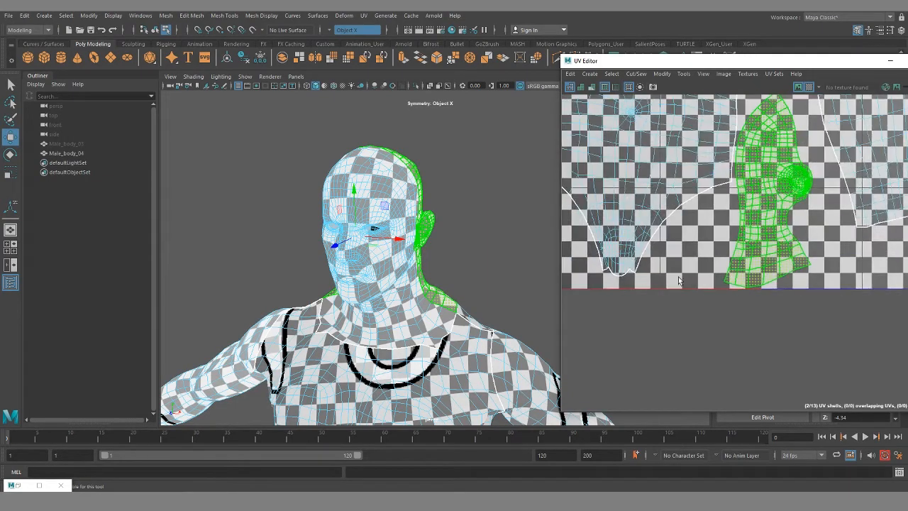
scroll(678, 280, "down", 5)
scroll(600, 288, "down", 3)
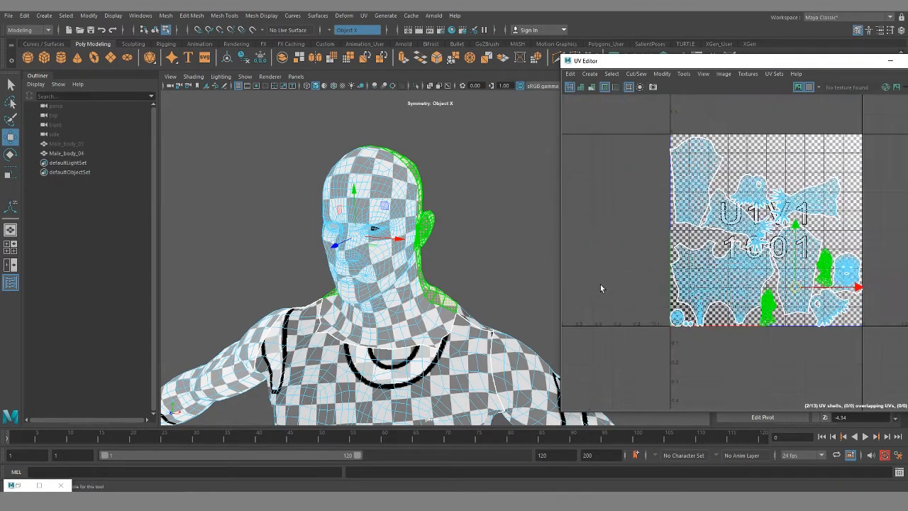